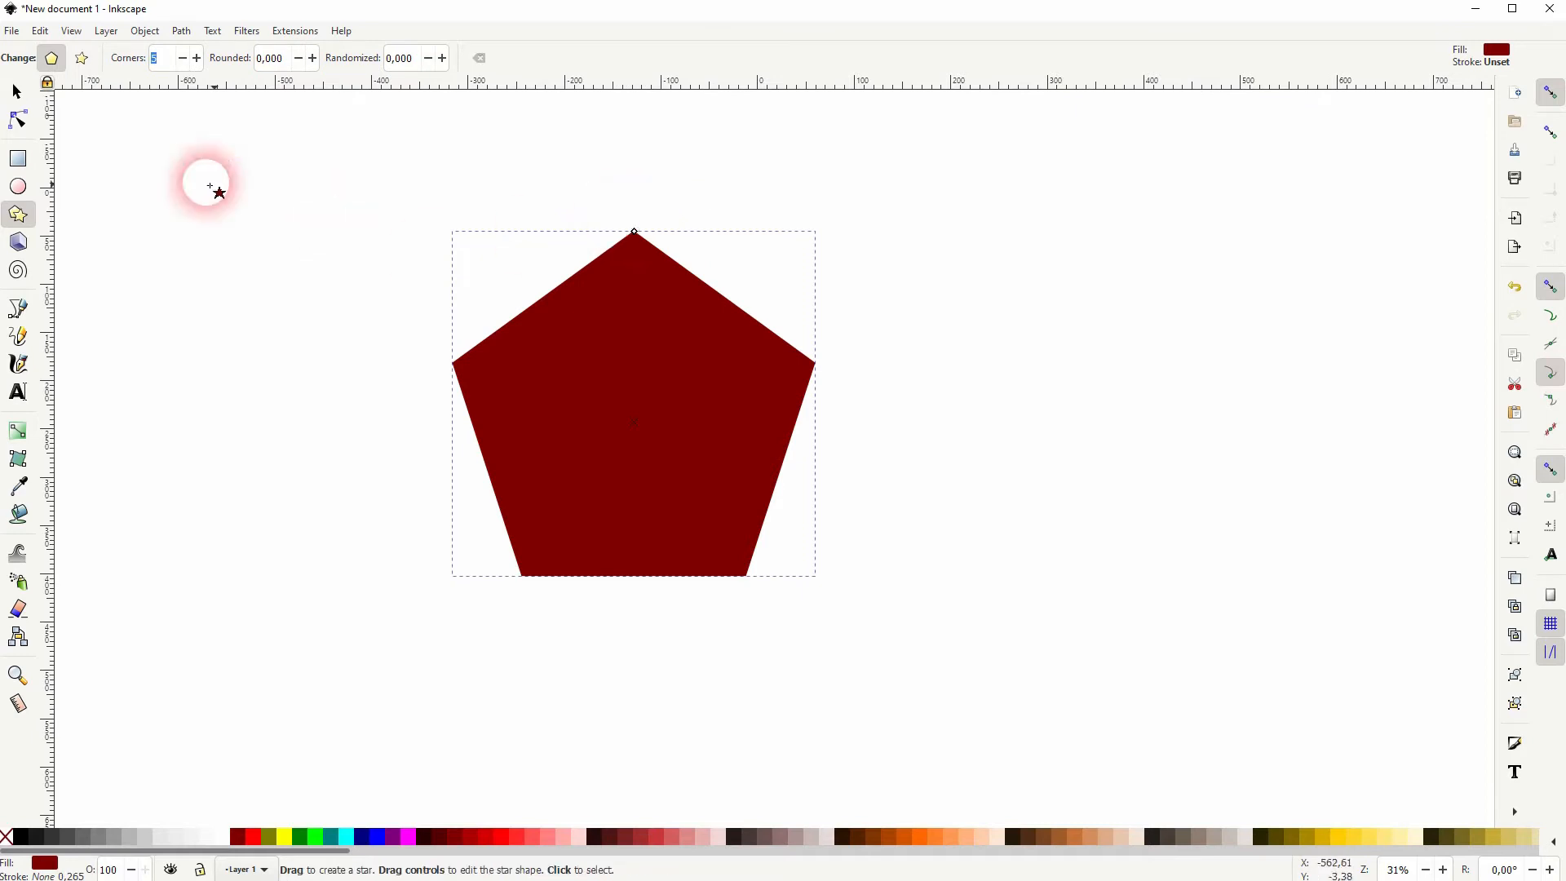
# Remove the pentagon's fill and give it a black outline.
pyautogui.click(17, 92)
pyautogui.click(8, 838)
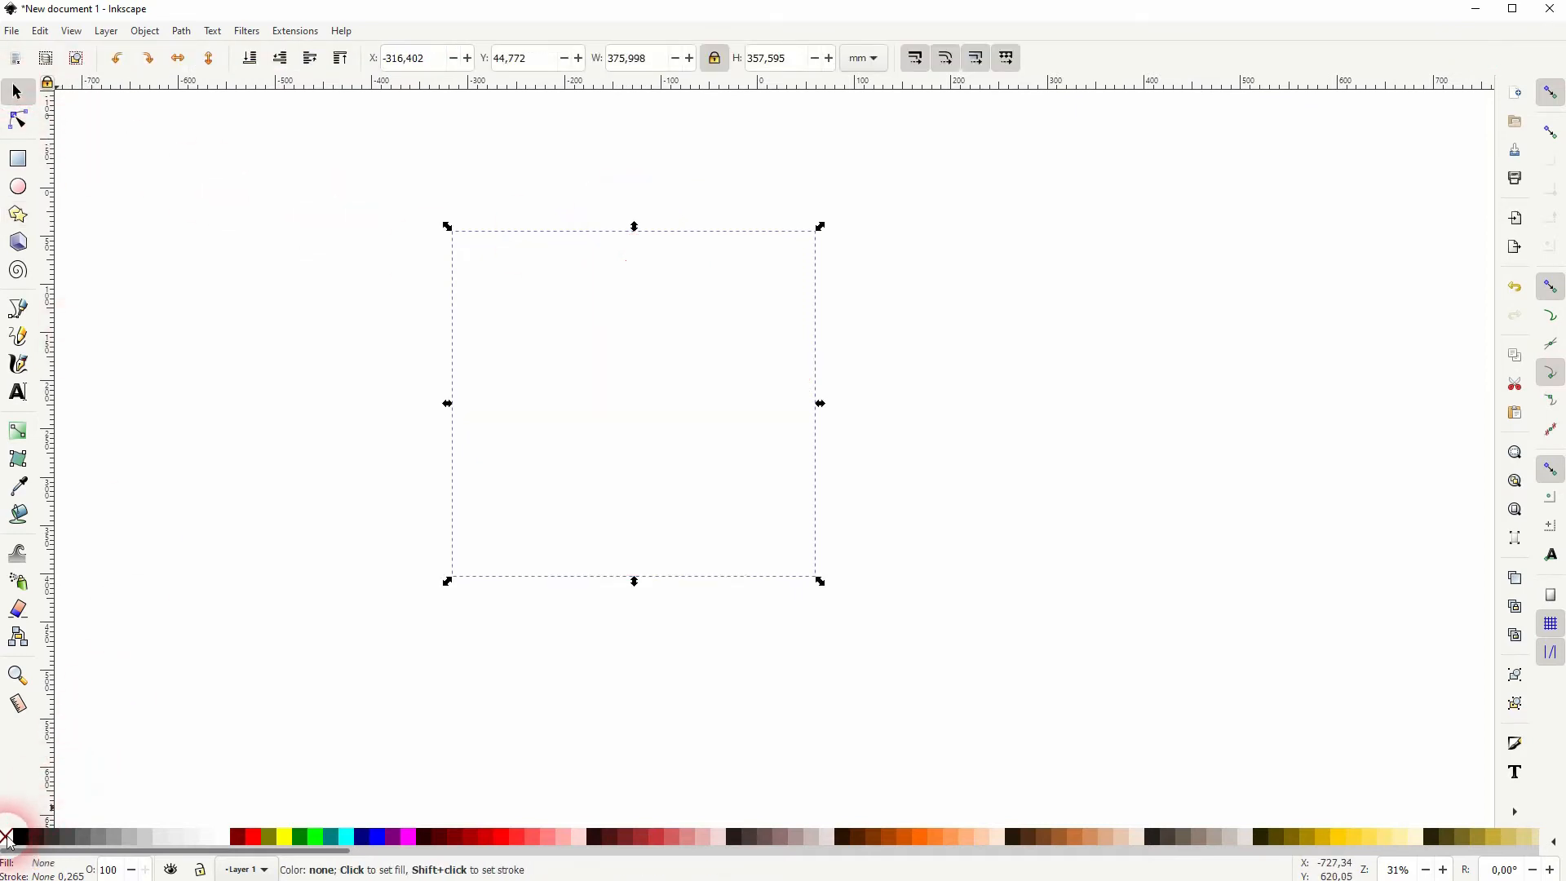
pyautogui.keyDown('shift'); pyautogui.click(27, 840); pyautogui.keyUp('shift')
# Move the pentagon down and to the right, and set its width to 500 mm with proportions locked.
pyautogui.moveTo(788, 460); pyautogui.dragTo(826, 516)
pyautogui.click(714, 58)
pyautogui.click(718, 60)
pyautogui.moveTo(662, 62); pyautogui.dragTo(536, 61)
pyautogui.moveTo(806, 59); pyautogui.dragTo(563, 79)
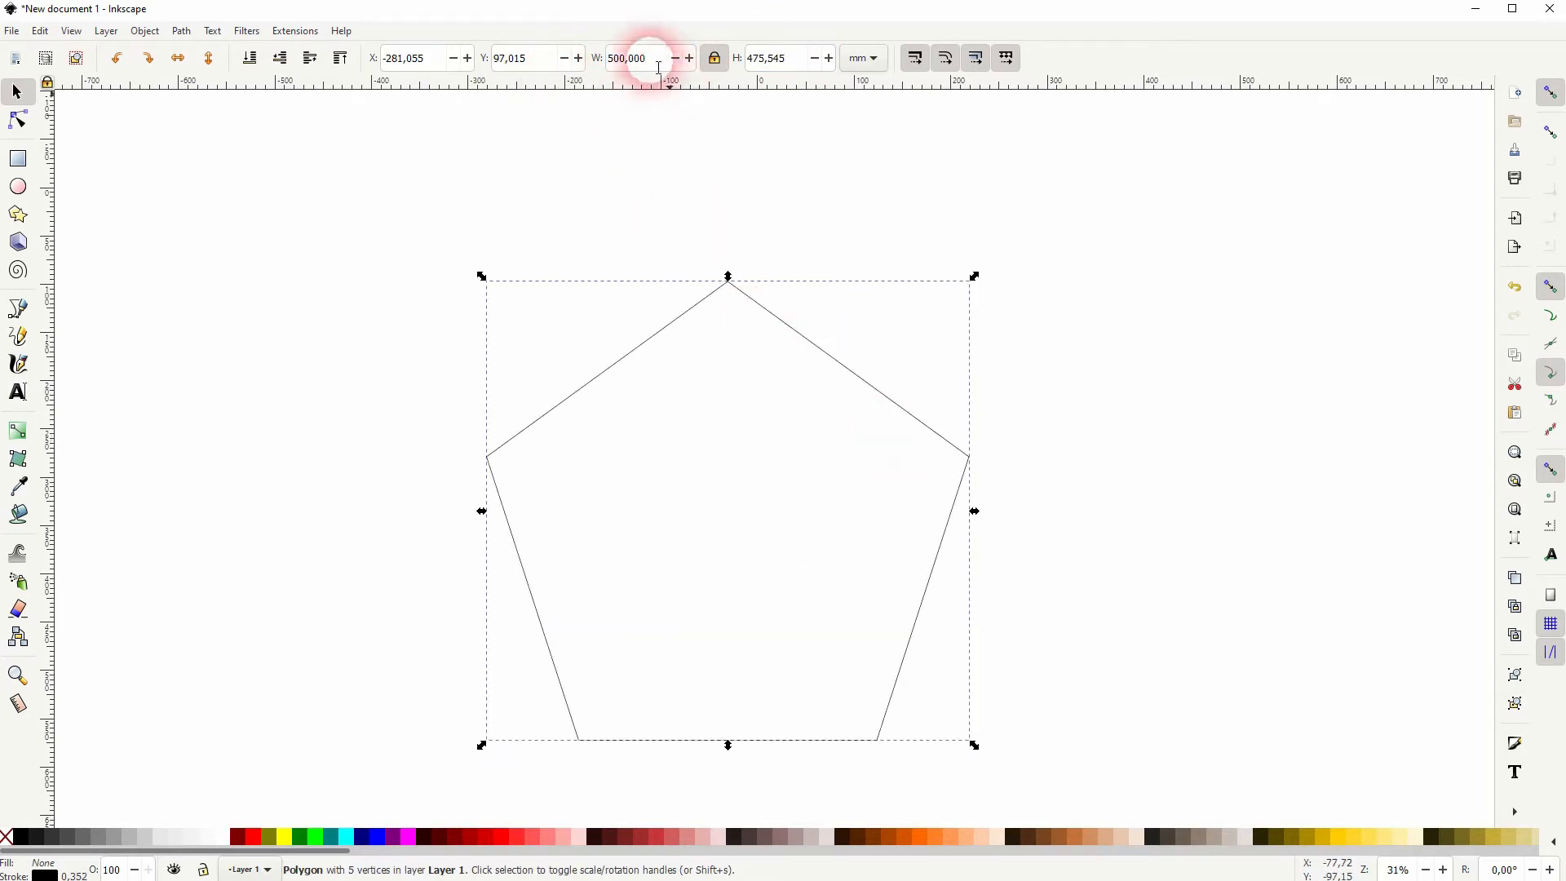
# Create two proportionally smaller copies of the pentagon, 400 mm and 300 mm wide.
pyautogui.moveTo(651, 57); pyautogui.dragTo(564, 65)
pyautogui.write('400')
pyautogui.press('Return')
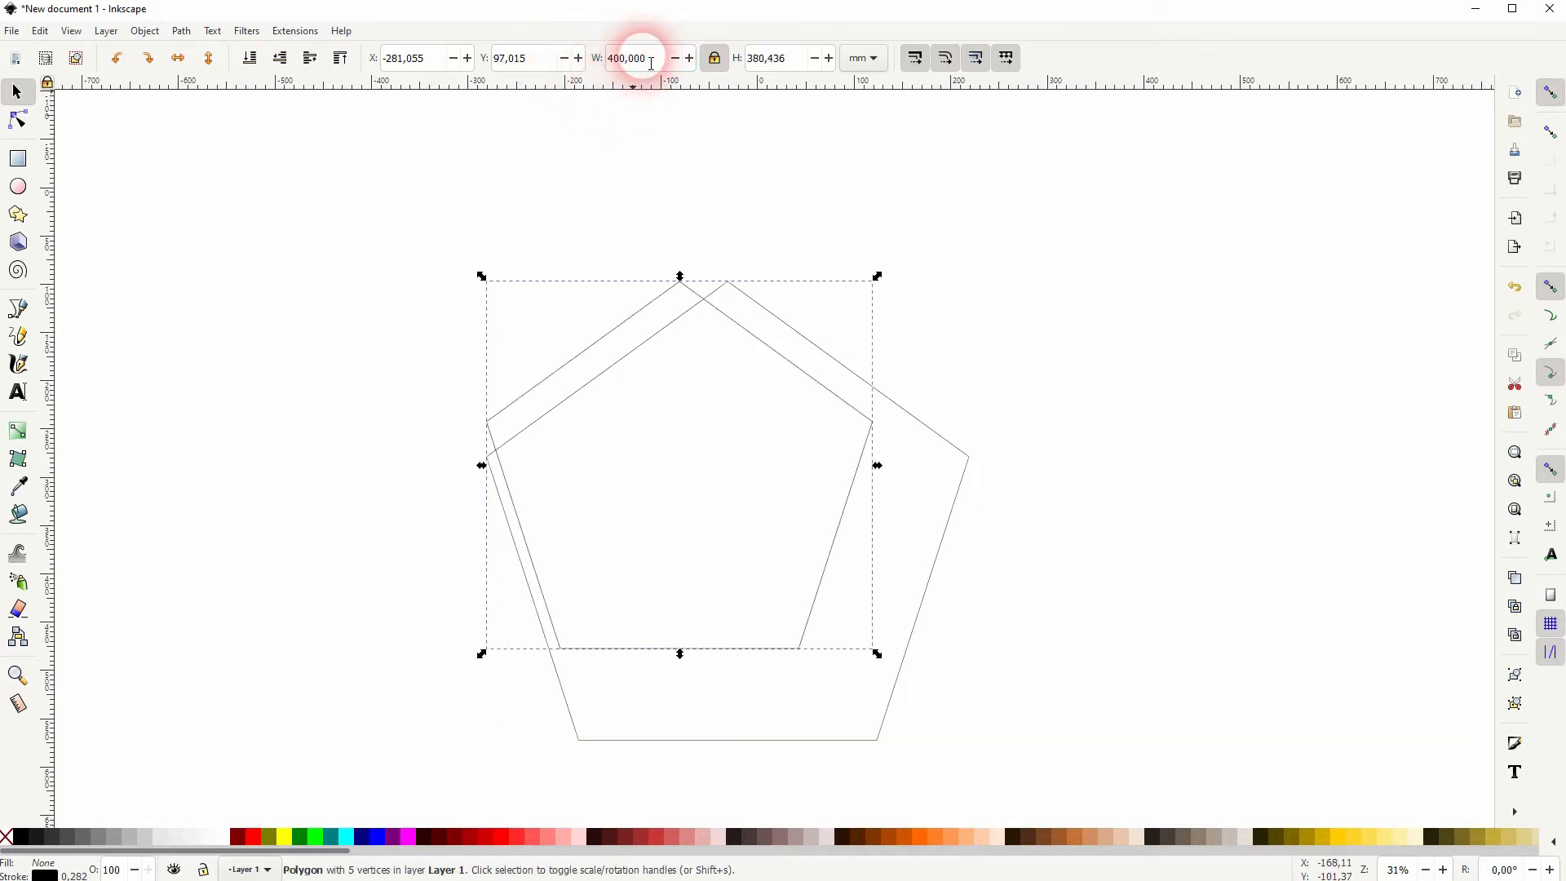
pyautogui.moveTo(639, 60); pyautogui.dragTo(574, 61)
pyautogui.write('300')
pyautogui.press('Return')
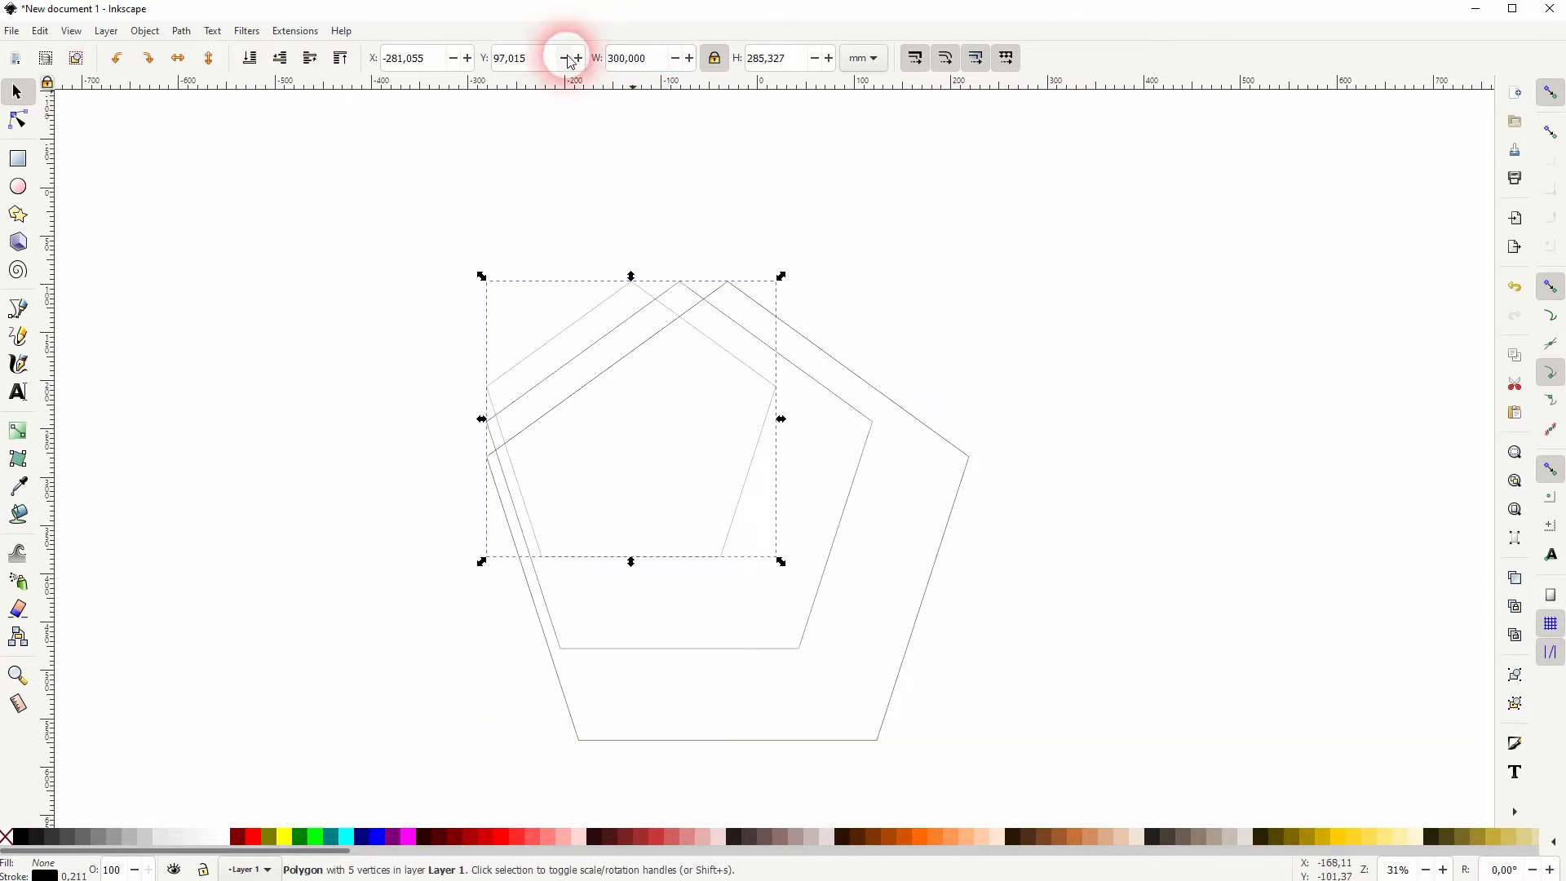
# Add two more proportionally scaled pentagon copies, 200 mm and 100 mm wide.
pyautogui.moveTo(647, 59); pyautogui.dragTo(580, 63)
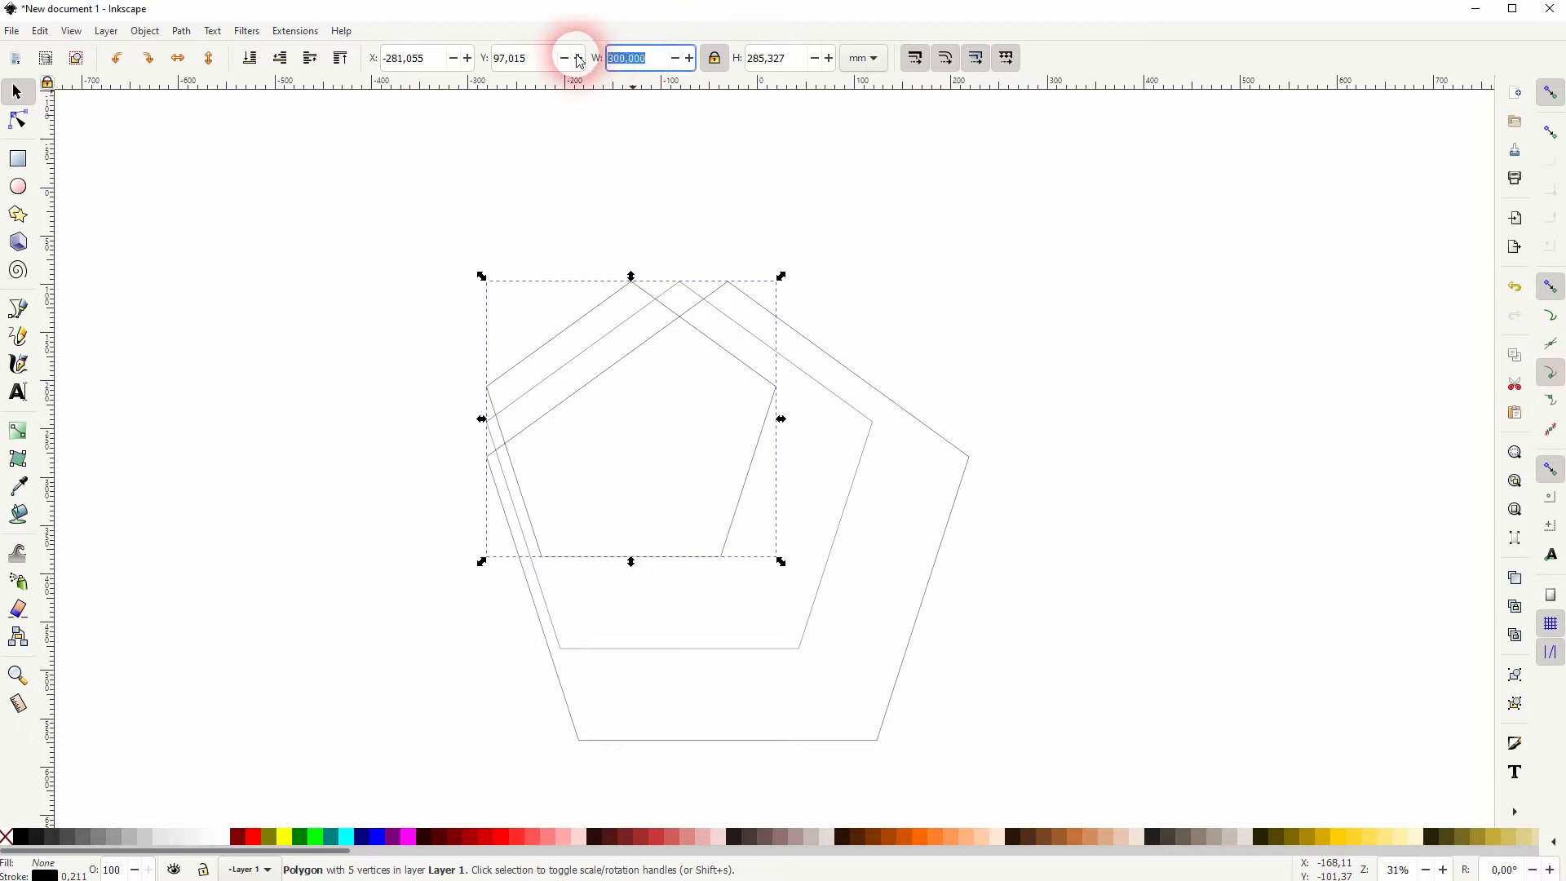
pyautogui.write('200')
pyautogui.press('Return')
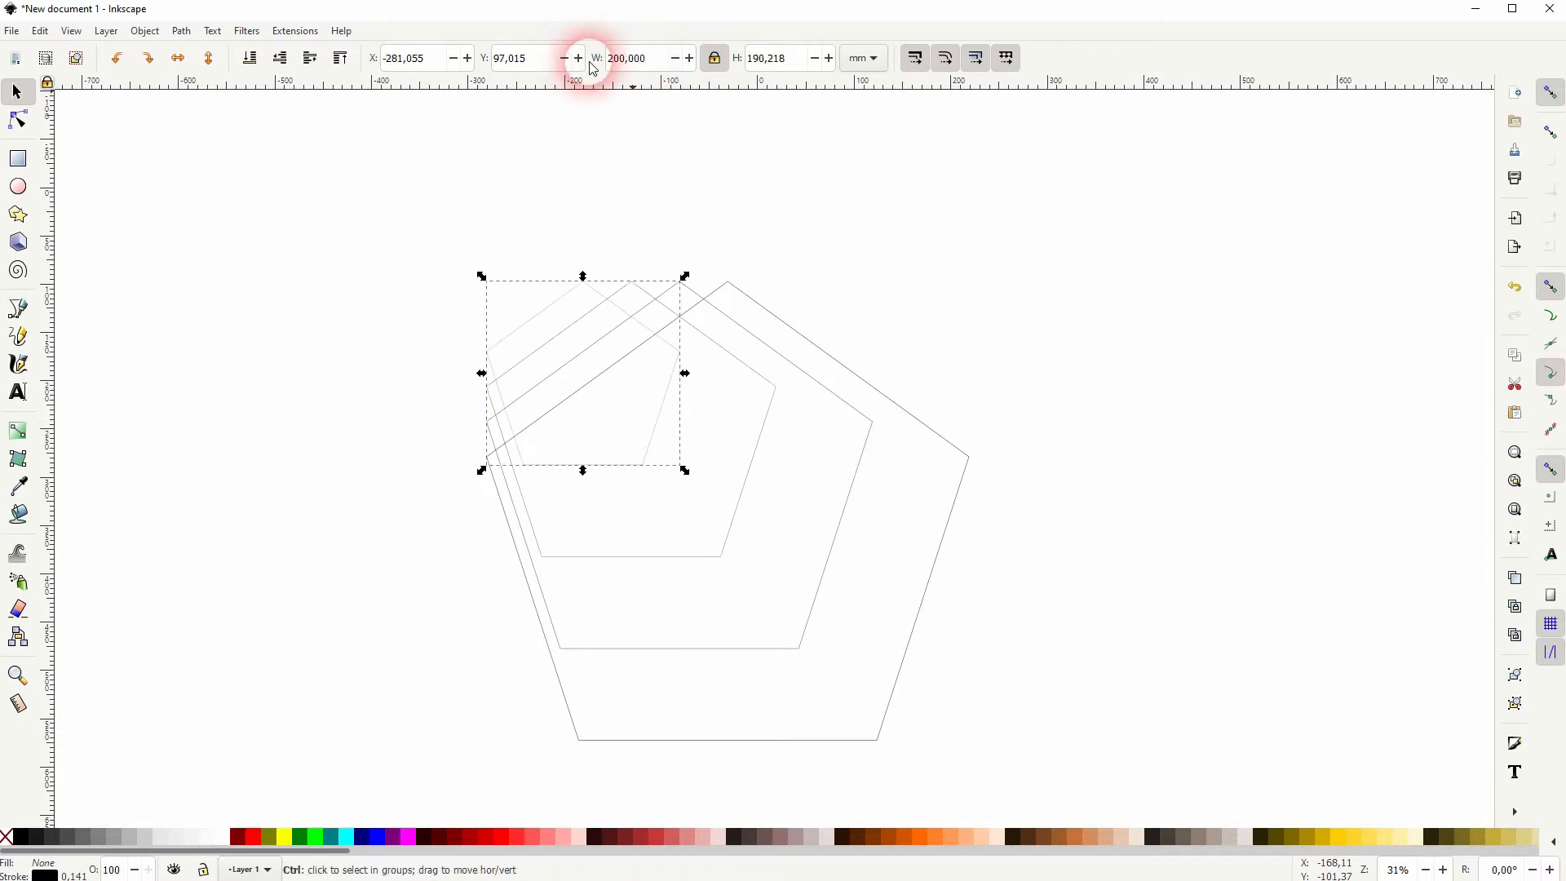
pyautogui.moveTo(646, 59); pyautogui.dragTo(581, 59)
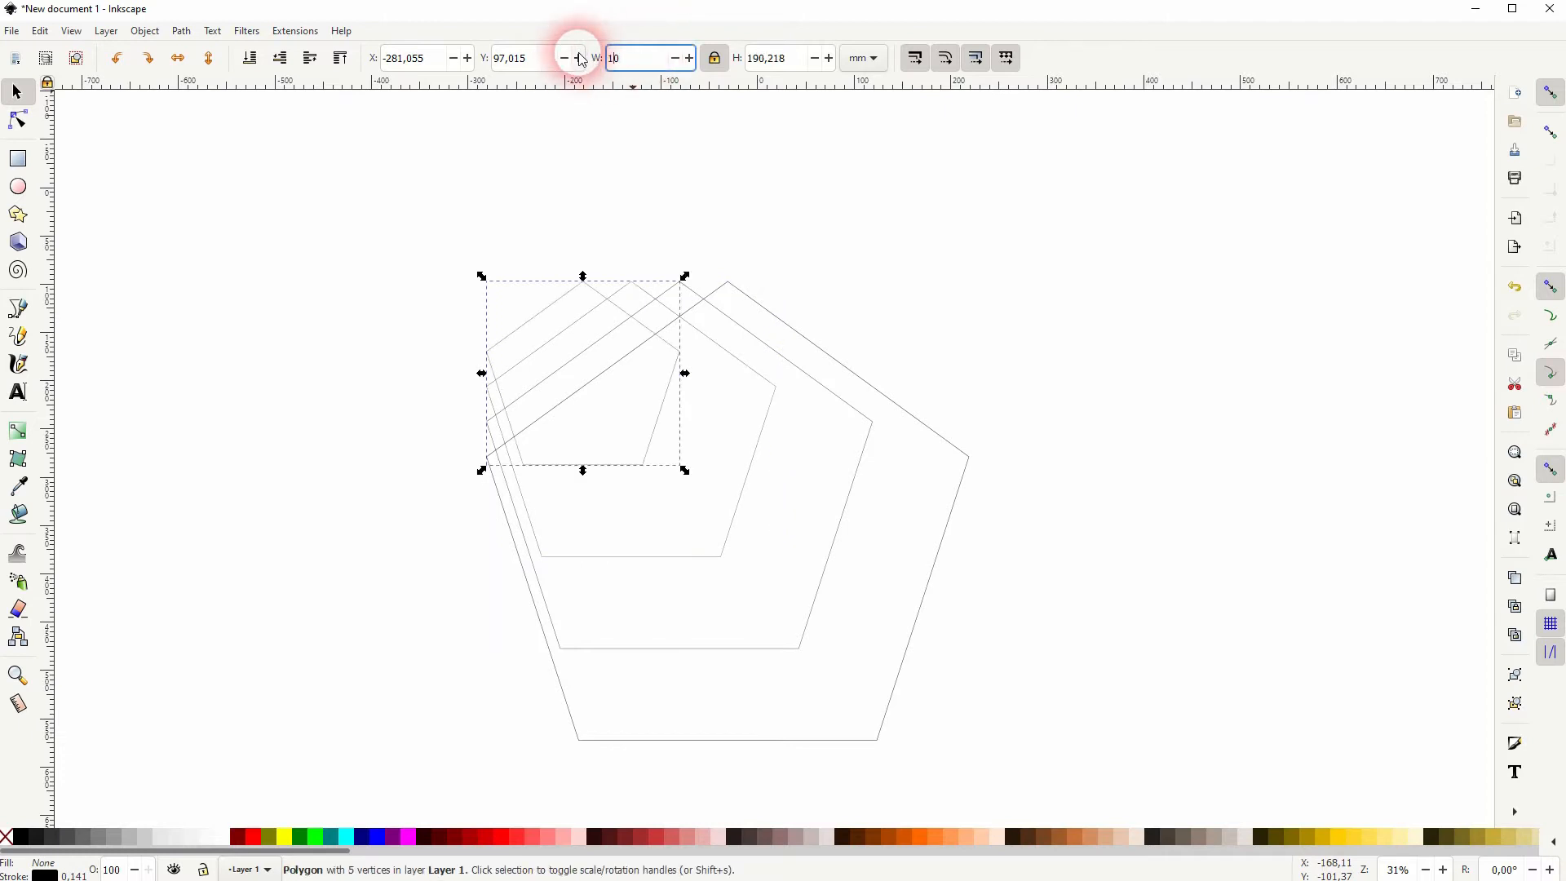
pyautogui.write('100')
pyautogui.press('Return')
# Select all five pentagons and set their stroke width to 2 mm.
pyautogui.moveTo(340, 216); pyautogui.dragTo(1052, 774)
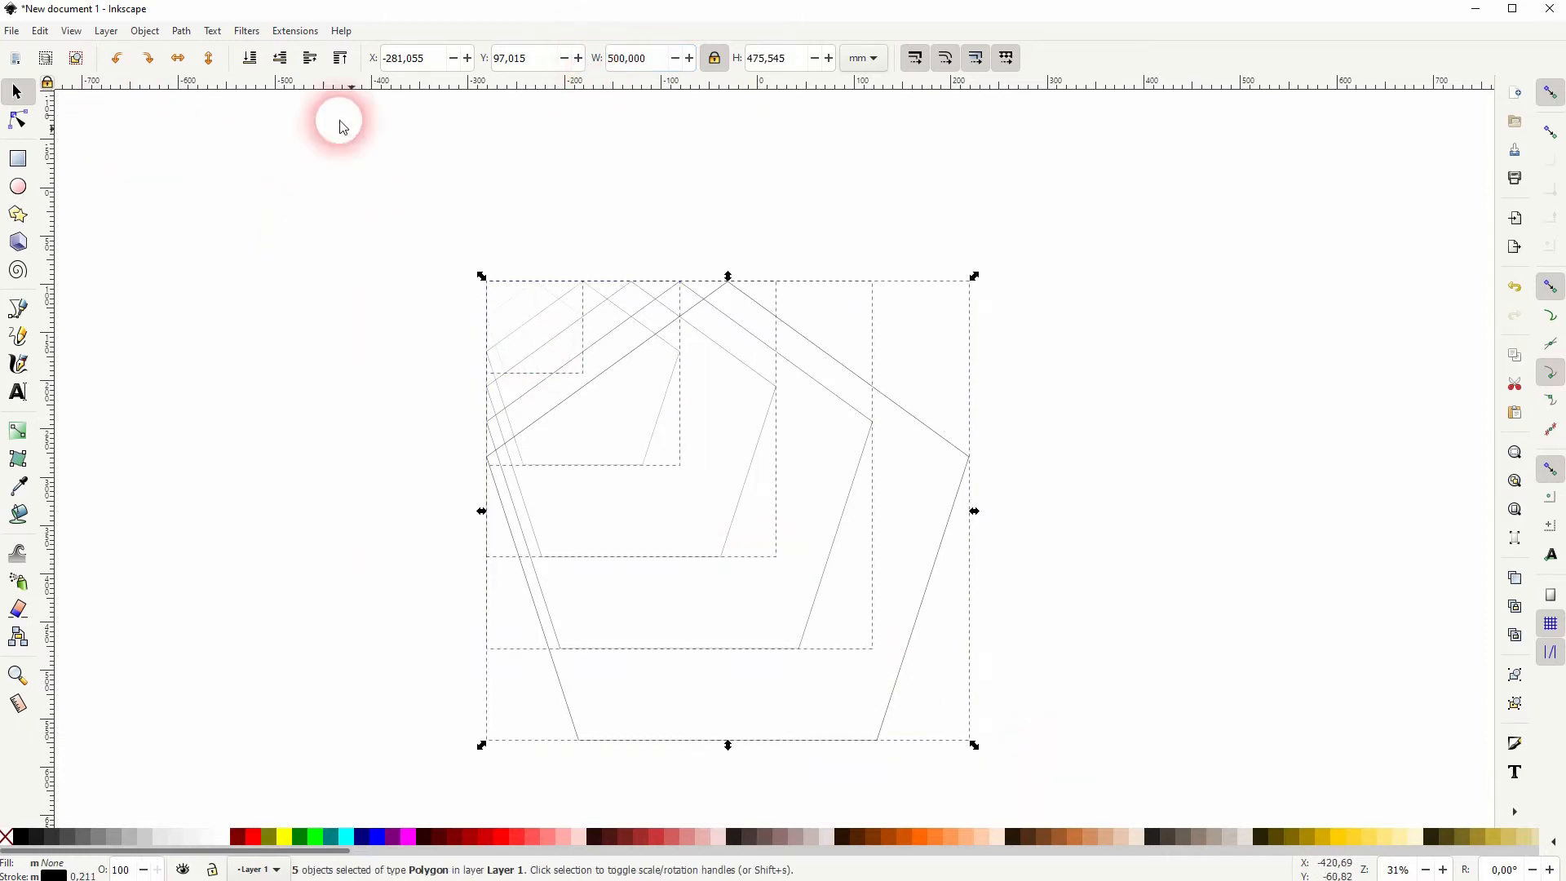
pyautogui.click(148, 33)
pyautogui.click(169, 70)
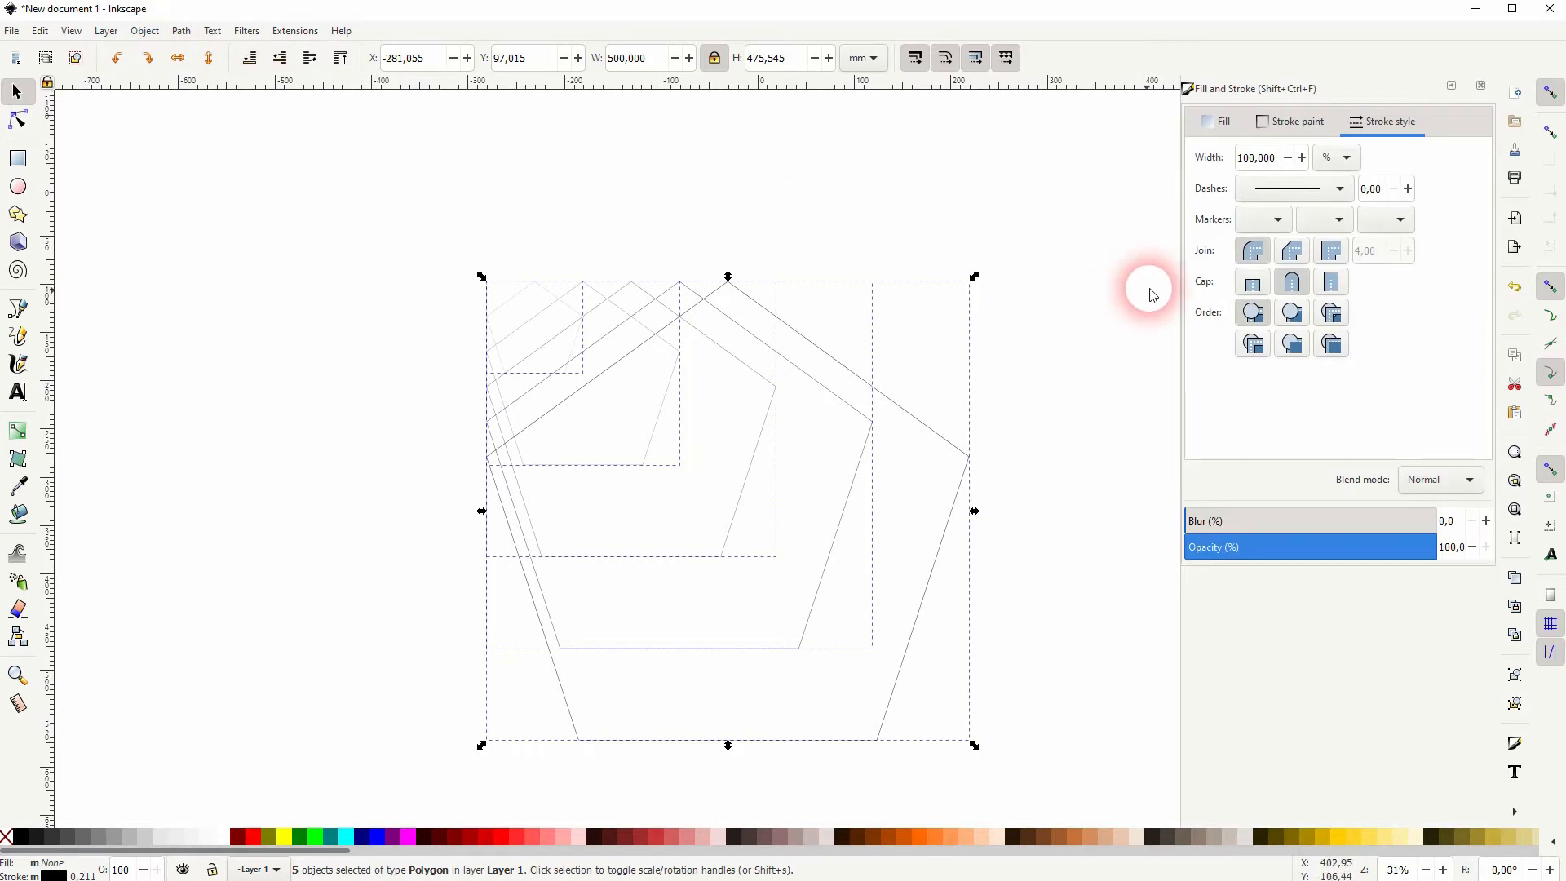
pyautogui.click(1347, 157)
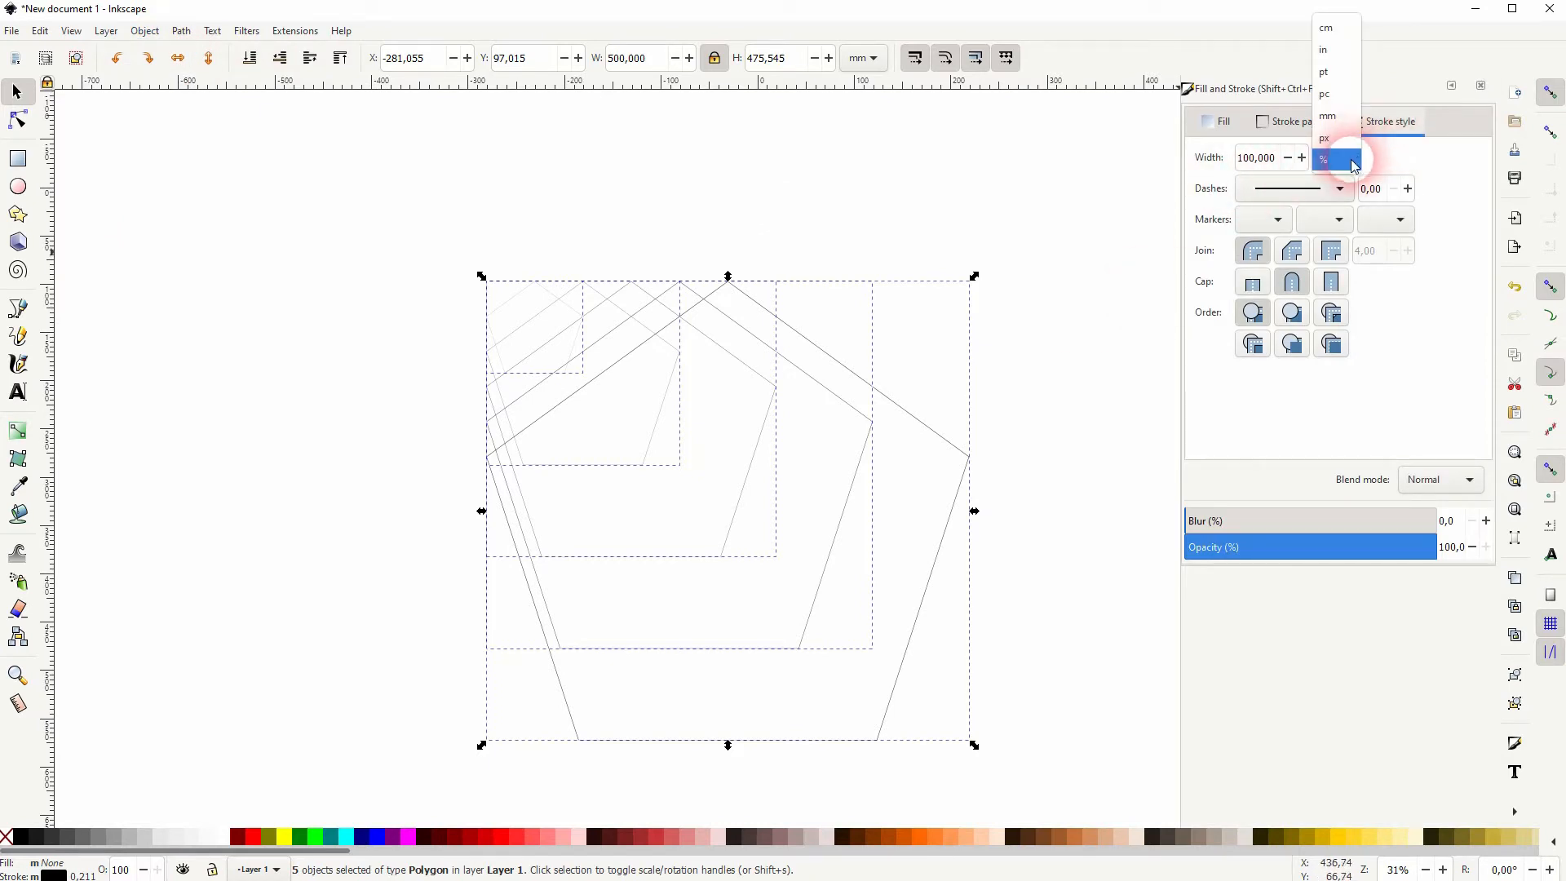
pyautogui.click(1338, 115)
pyautogui.tripleClick(1281, 157)
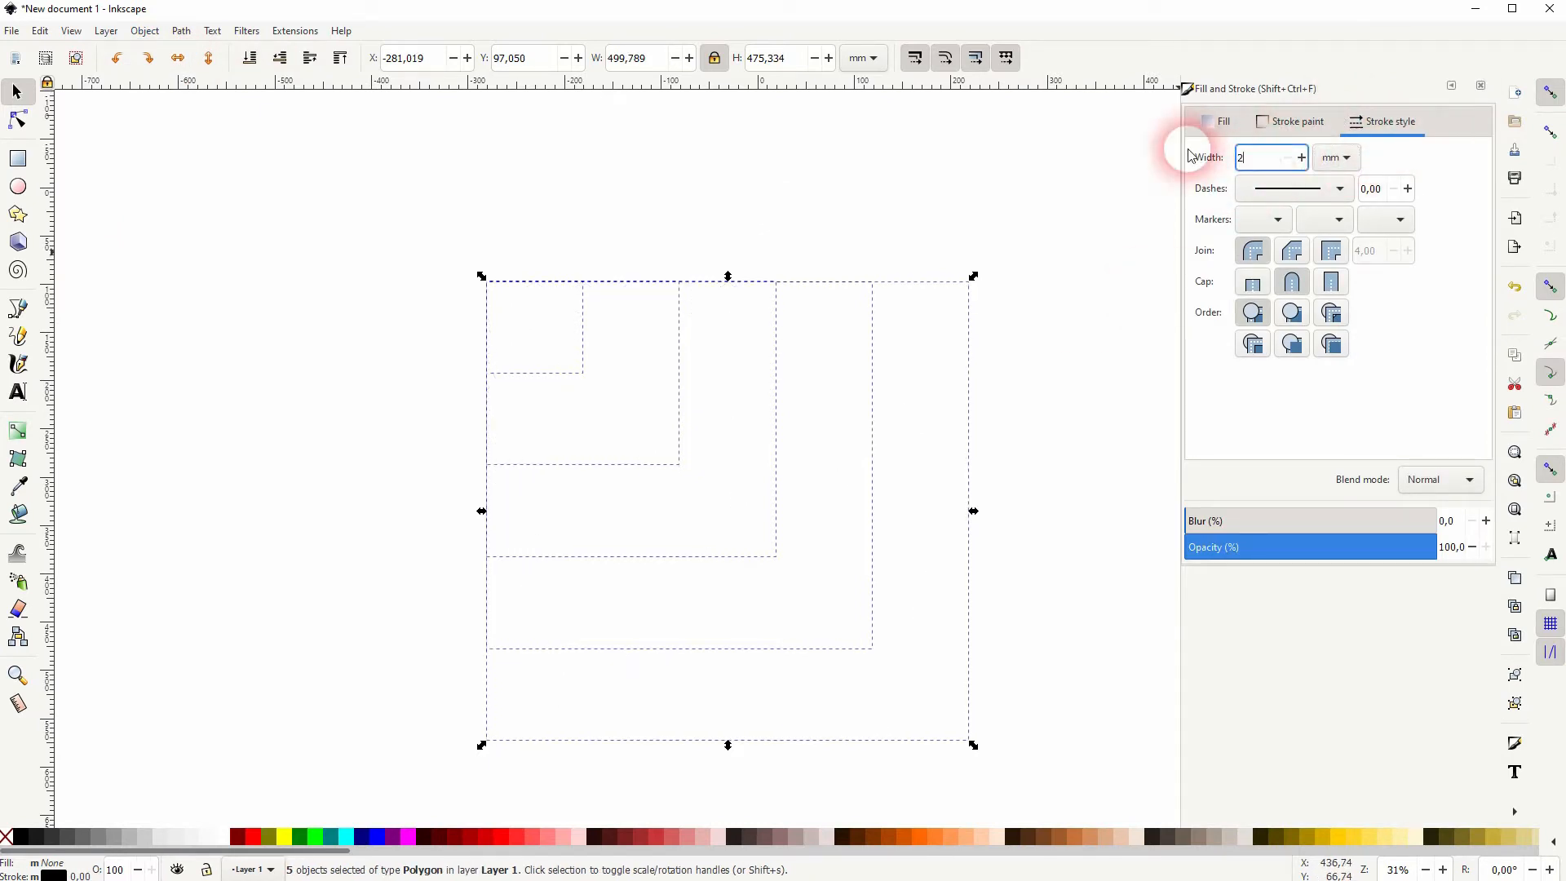
pyautogui.press('Return')
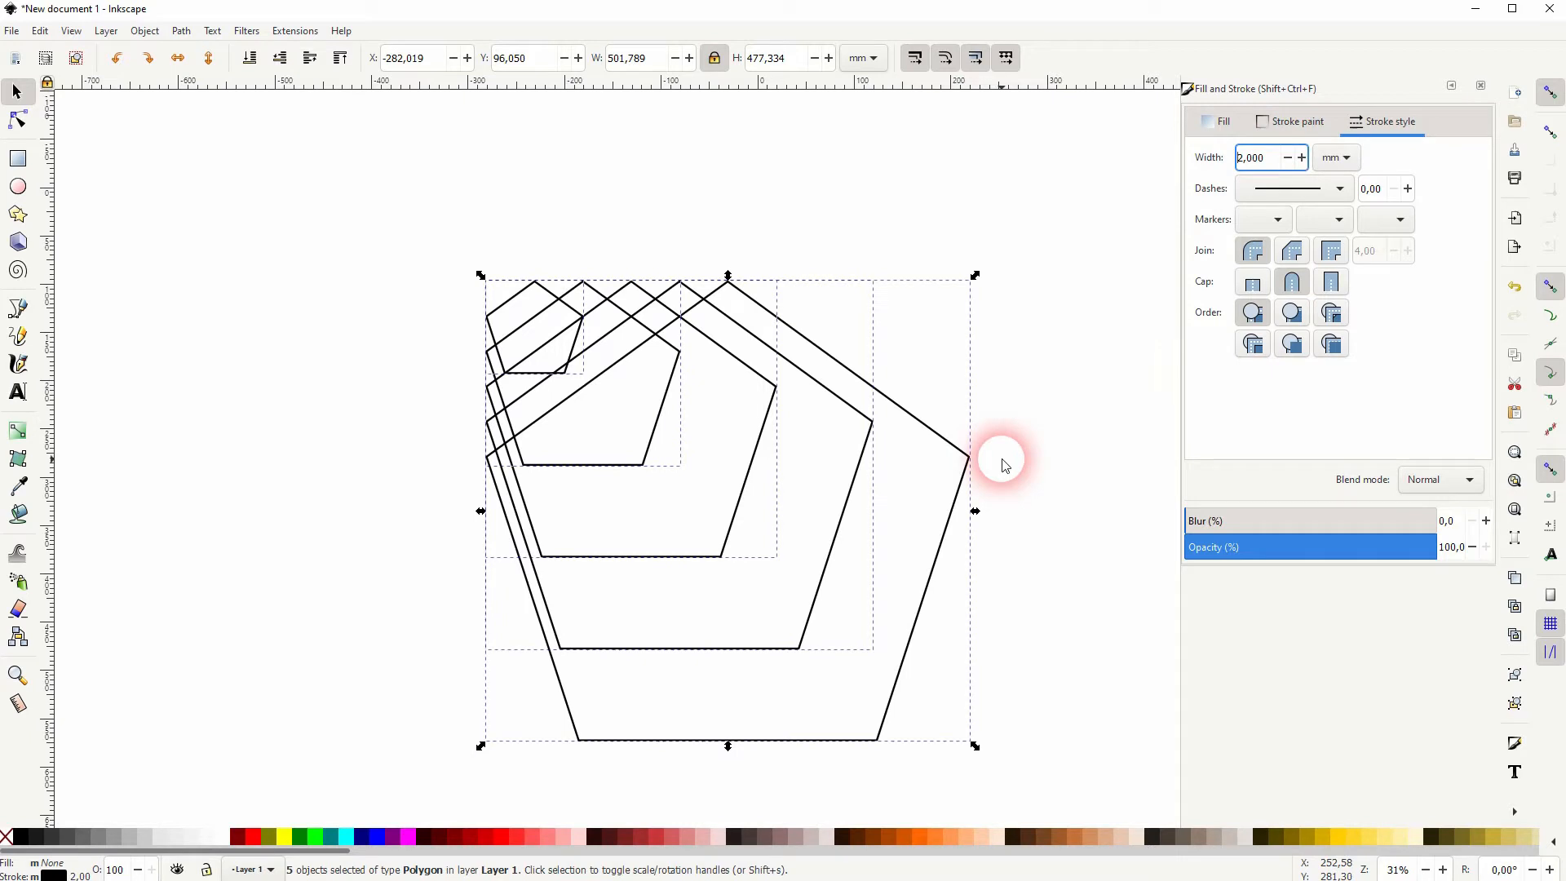
# Center the five pentagons on one another both horizontally and vertically.
pyautogui.click(149, 36)
pyautogui.click(262, 548)
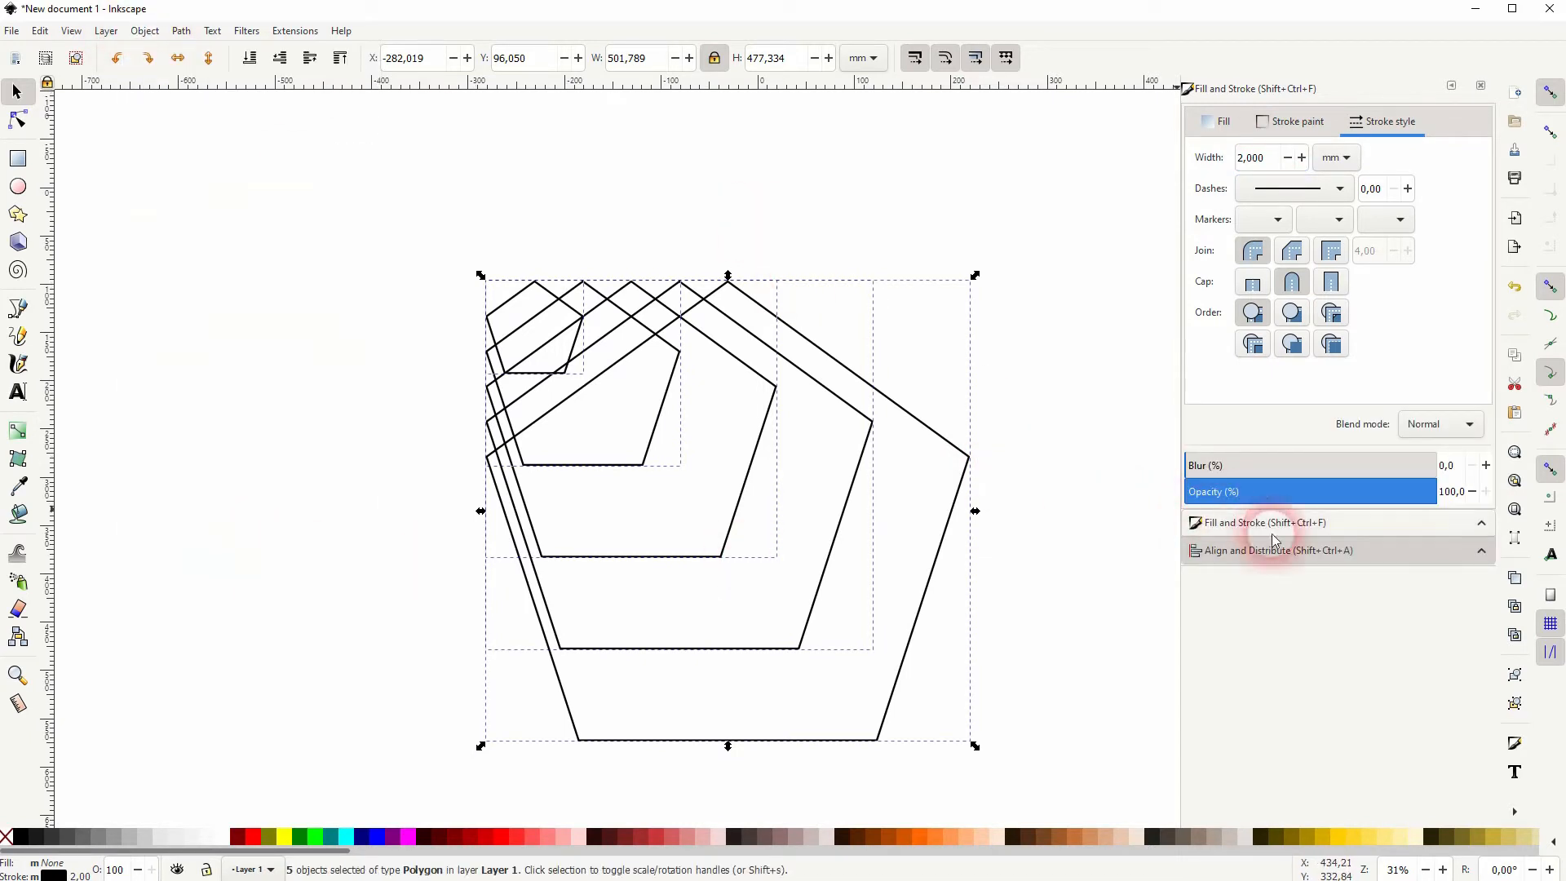
pyautogui.click(1322, 549)
pyautogui.click(1367, 186)
pyautogui.click(1370, 214)
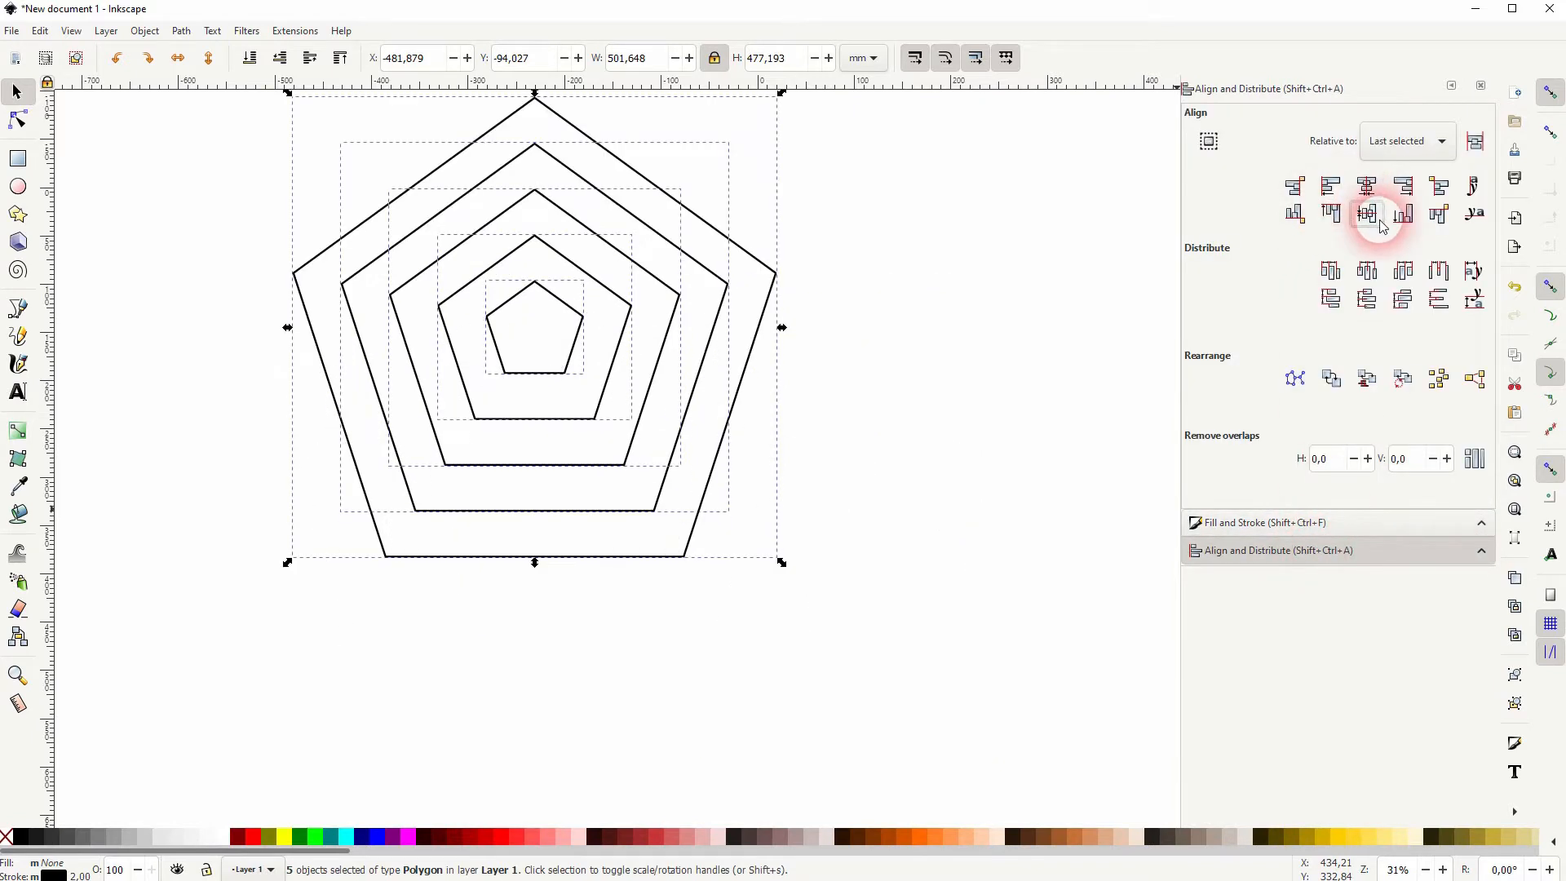
# Group the five concentric pentagons and move the group toward the middle of the canvas.
pyautogui.hotkey('ctrl', 'g')
pyautogui.moveTo(744, 367); pyautogui.dragTo(852, 474)
pyautogui.click(1030, 461)
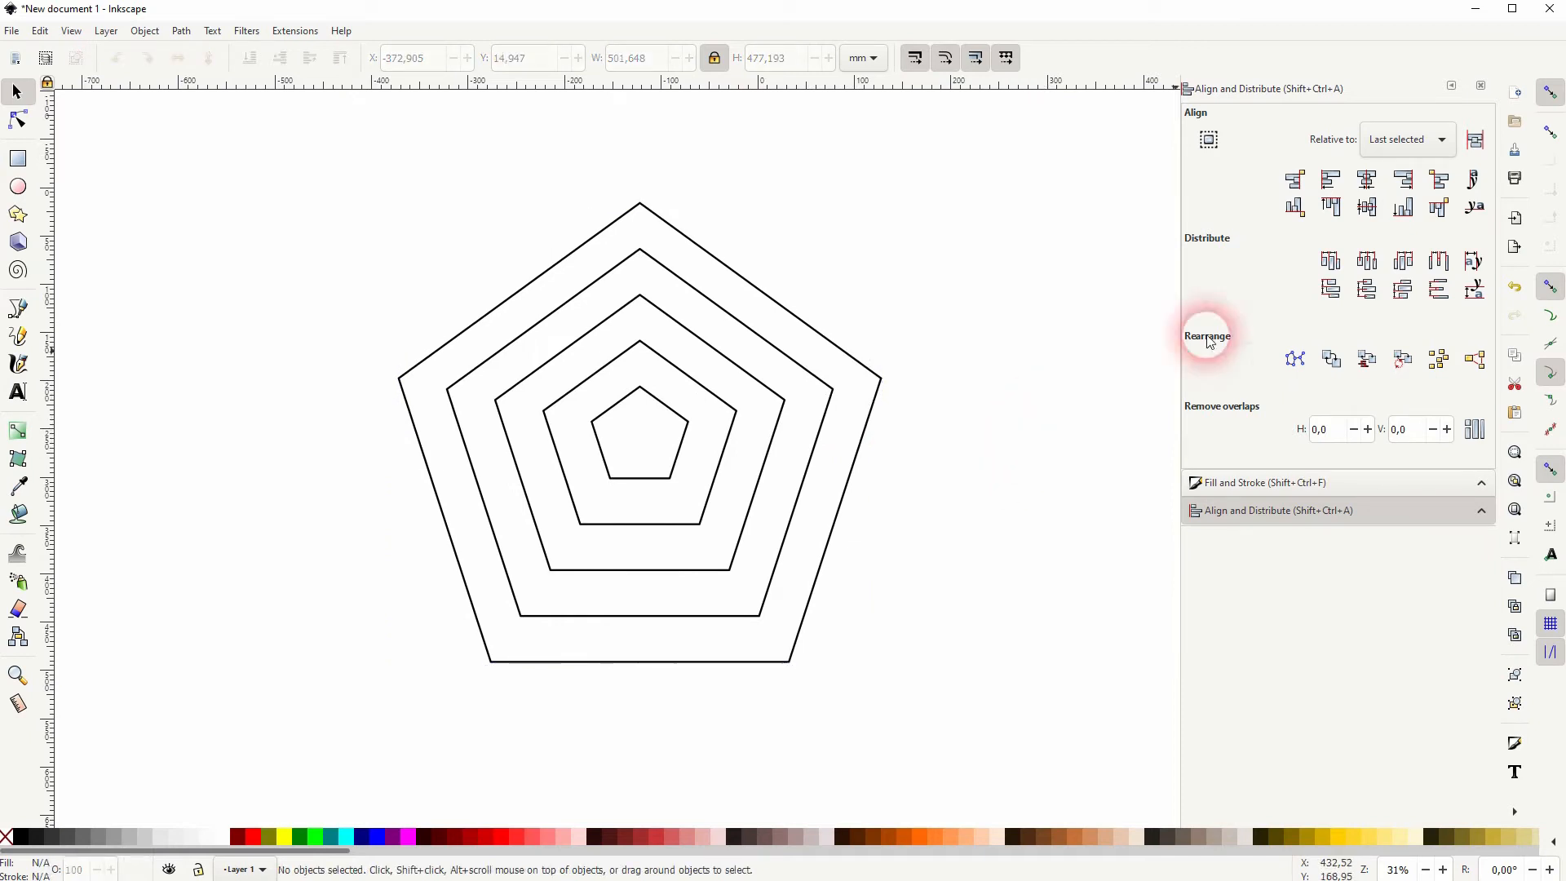
# Enable snapping to paths and to object rotation centers.
pyautogui.click(1547, 102)
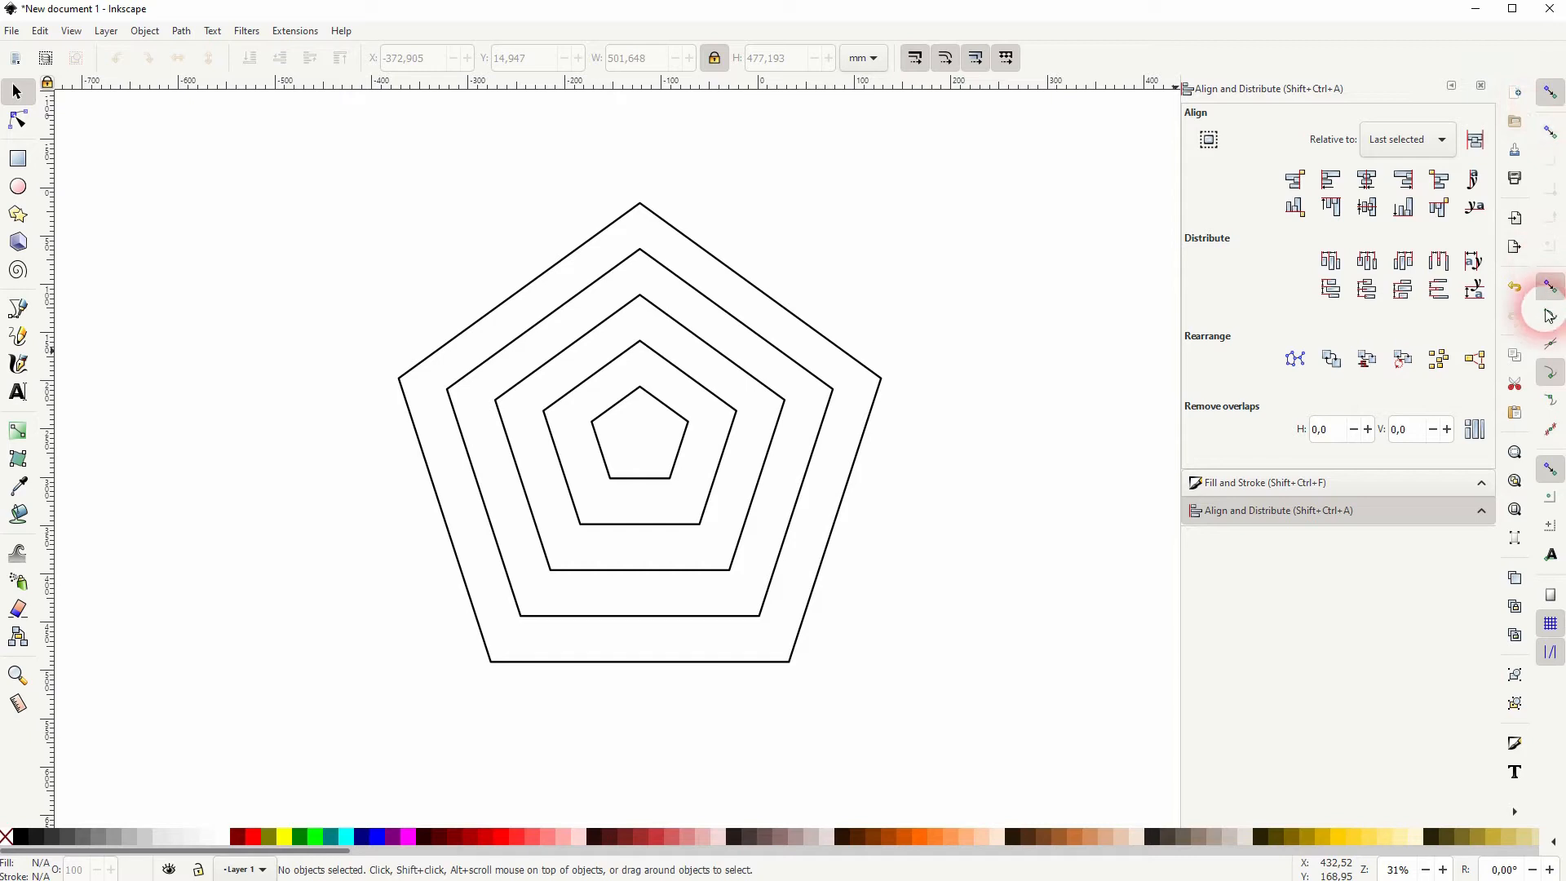
pyautogui.click(1544, 557)
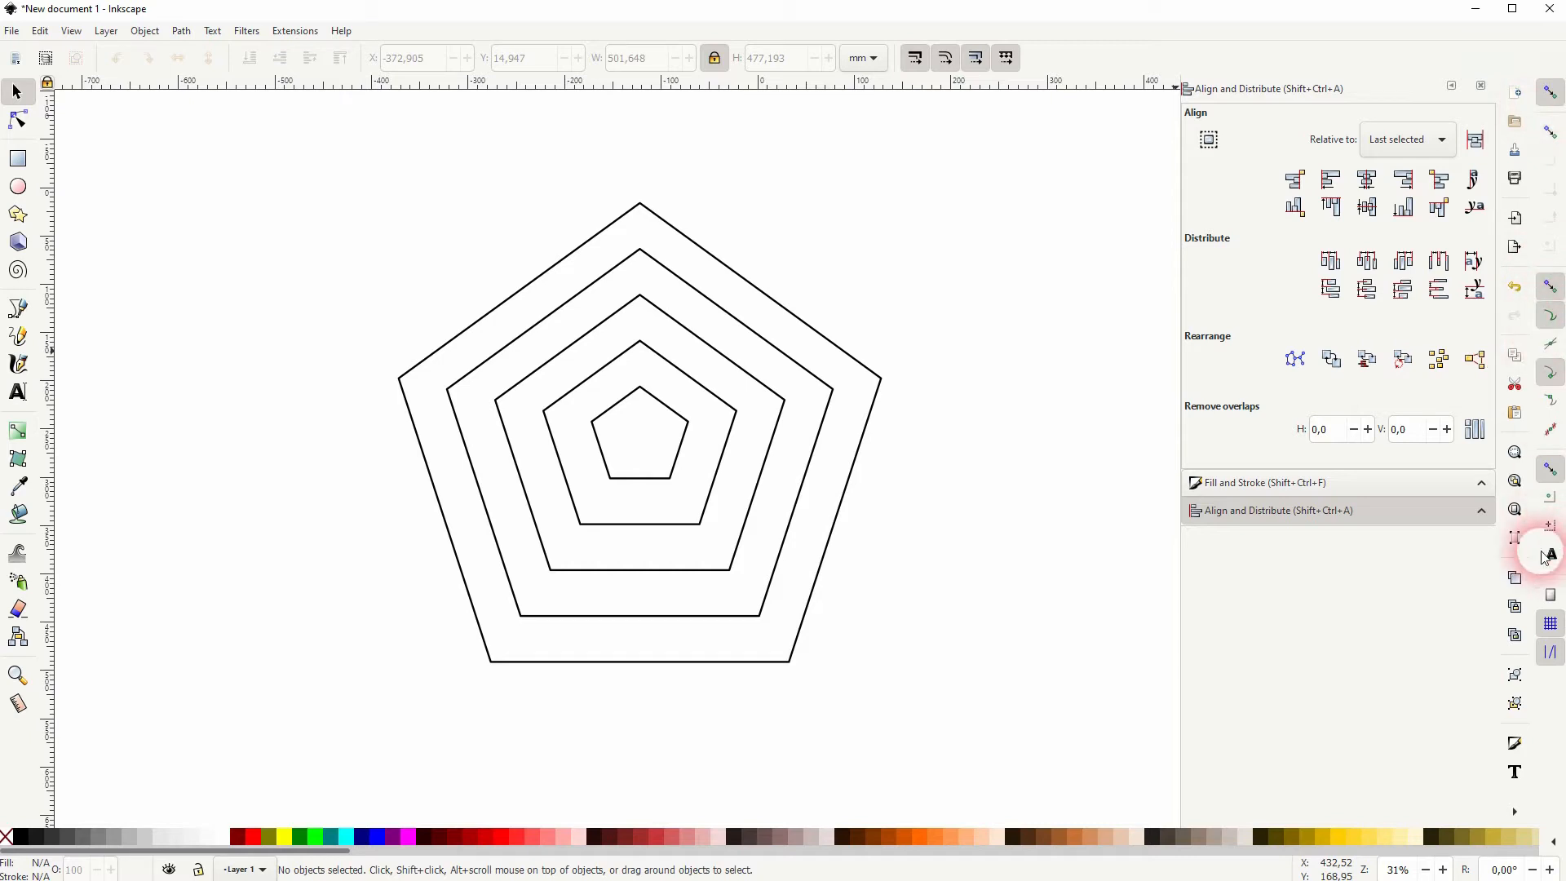
pyautogui.click(916, 487)
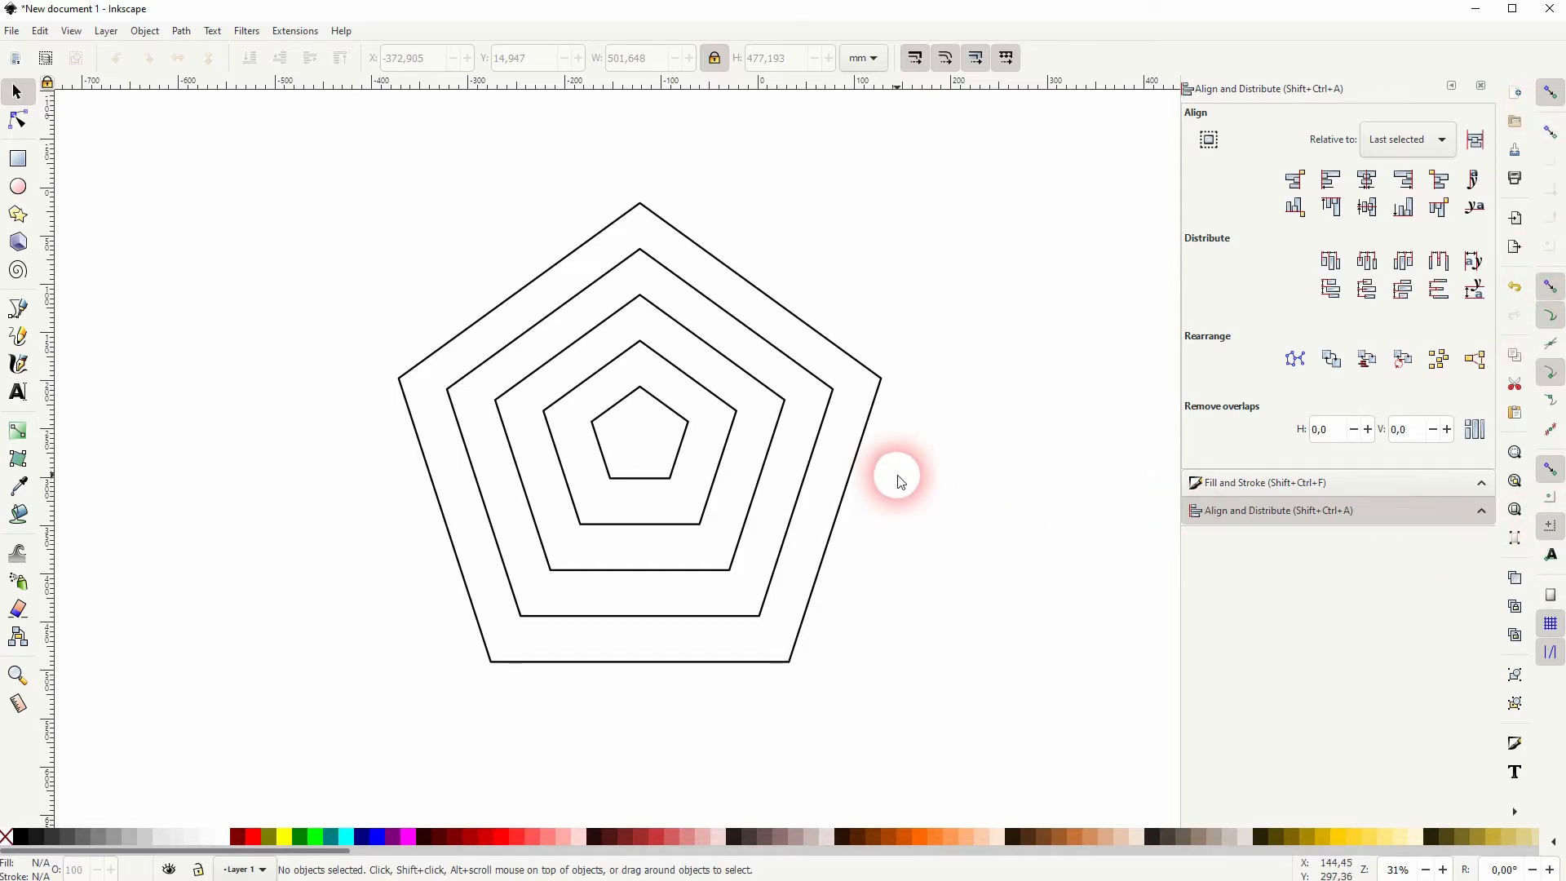
# Draw a square about 88 mm wide beside the pentagons and fill it dark red.
pyautogui.click(19, 159)
pyautogui.moveTo(173, 359); pyautogui.dragTo(258, 449)
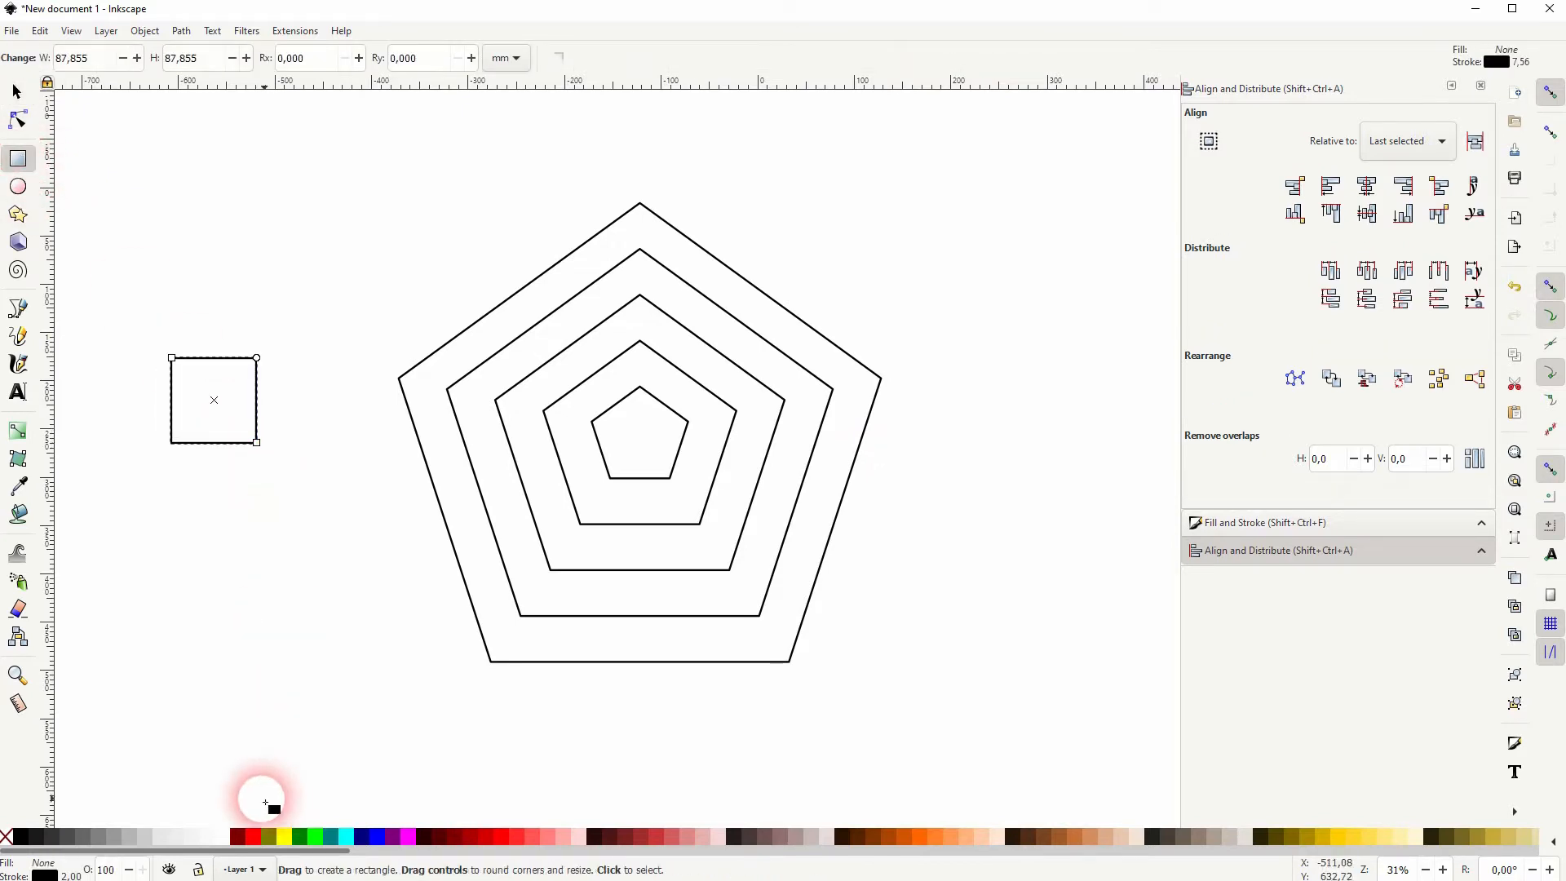
pyautogui.click(238, 836)
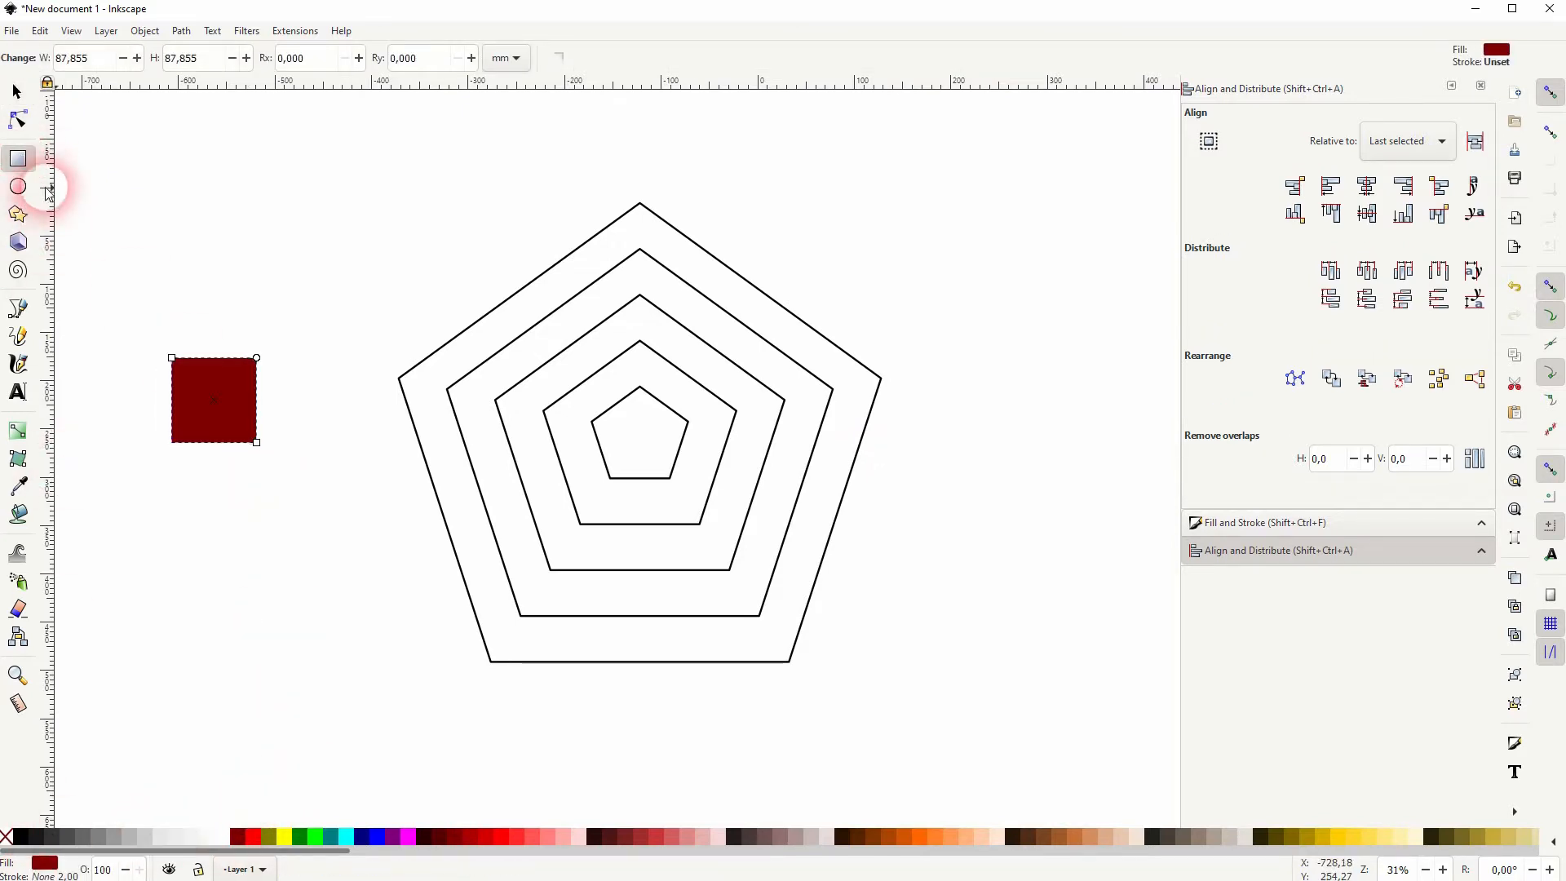
# Center the dark red square on the pentagon group horizontally and vertically.
pyautogui.click(16, 91)
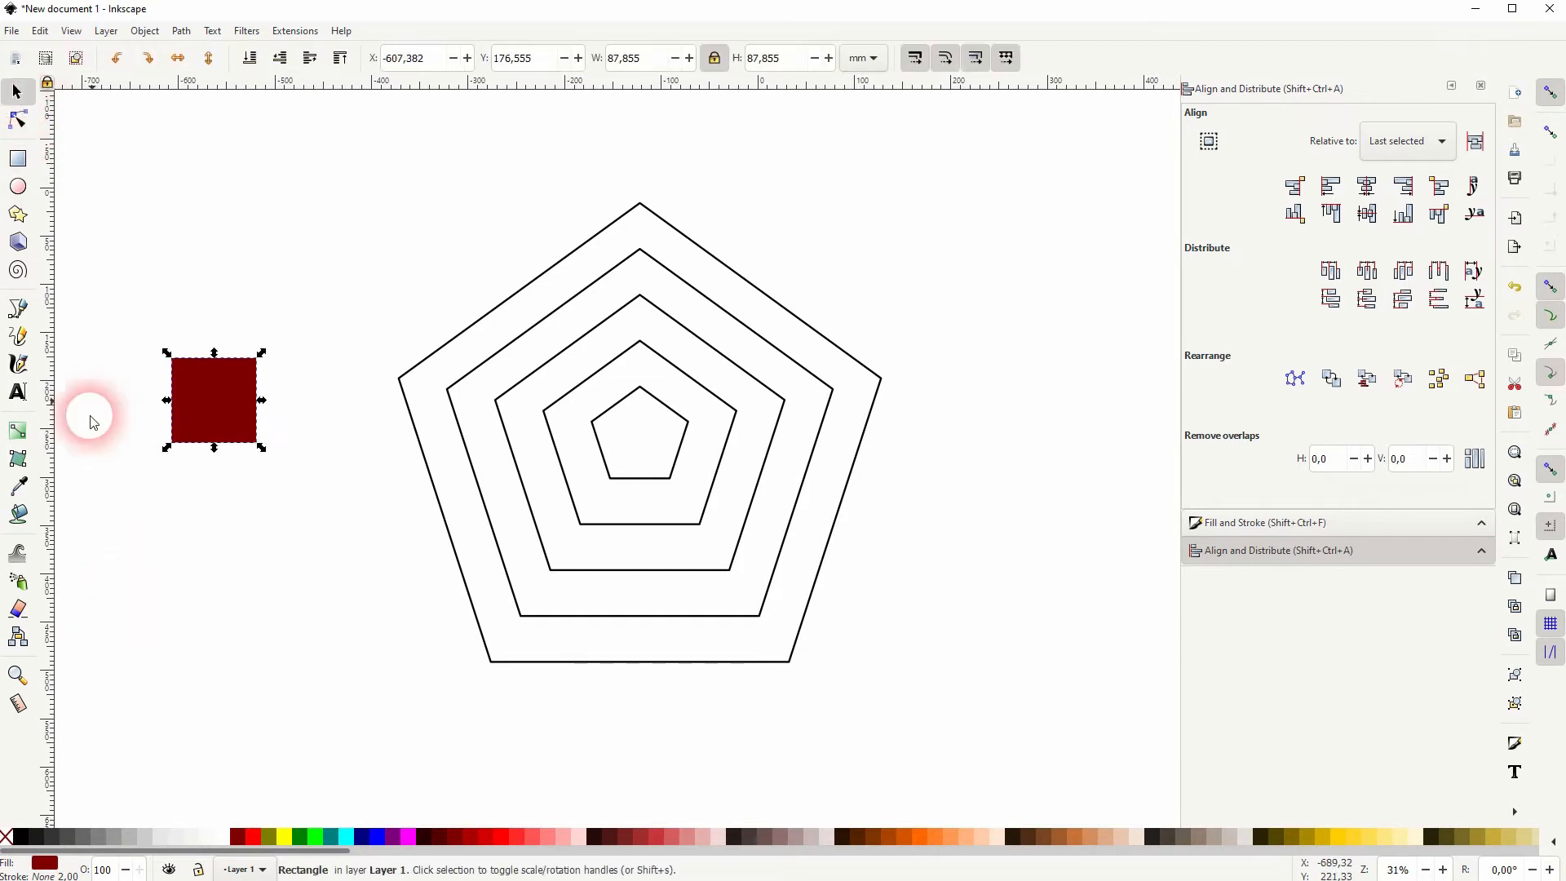
pyautogui.keyDown('shift'); pyautogui.click(424, 466); pyautogui.keyUp('shift')
pyautogui.click(1367, 180)
pyautogui.click(1373, 204)
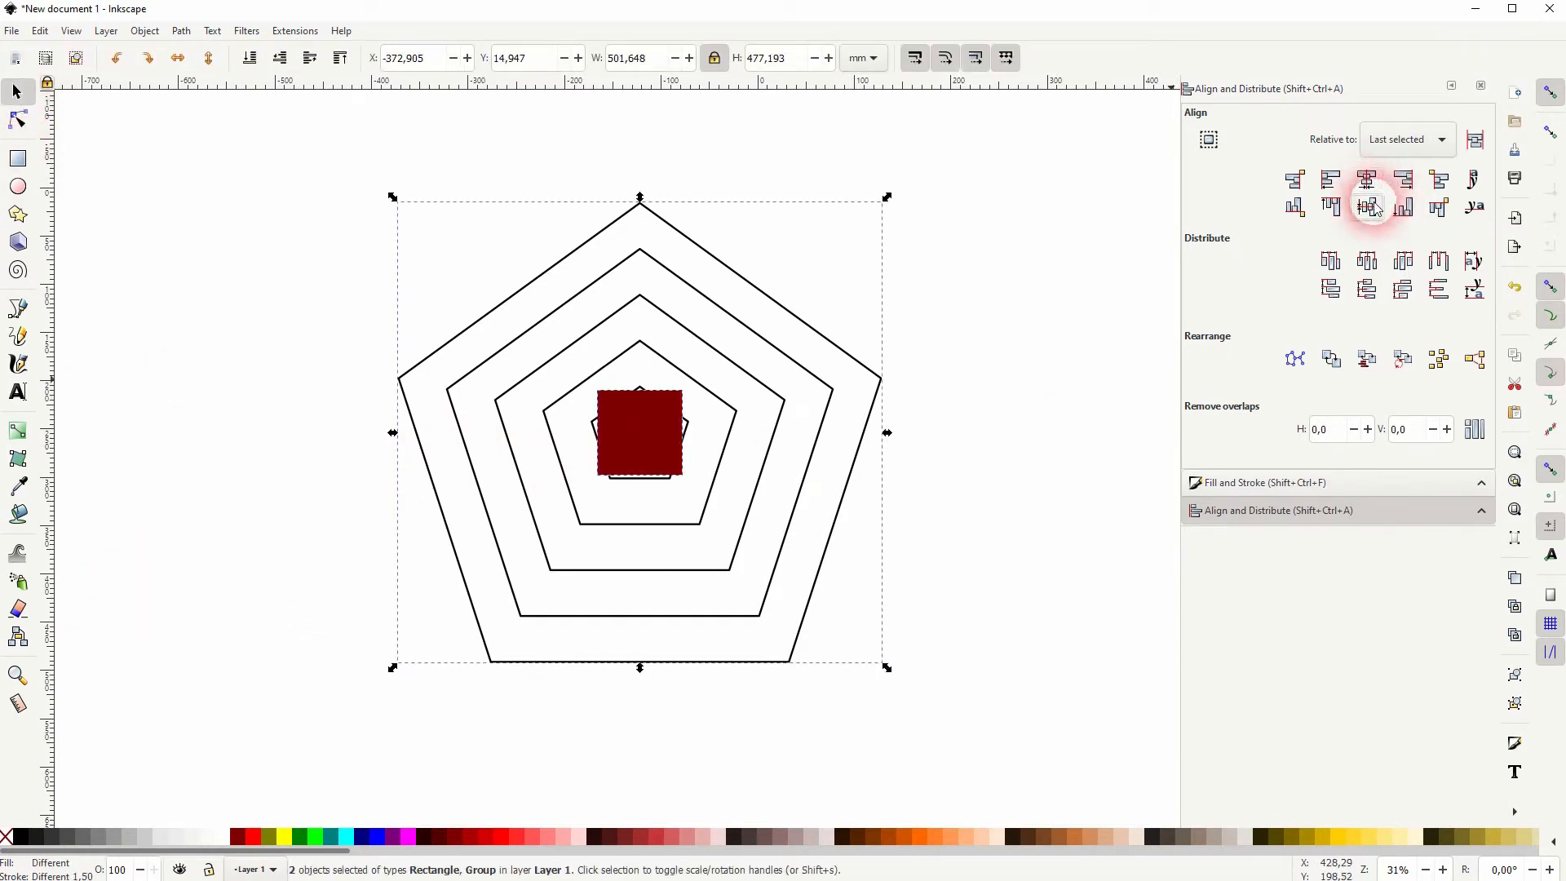
pyautogui.click(1085, 507)
# Shrink the square around its center to about 25 mm so it fits inside the smallest pentagon.
pyautogui.click(650, 449)
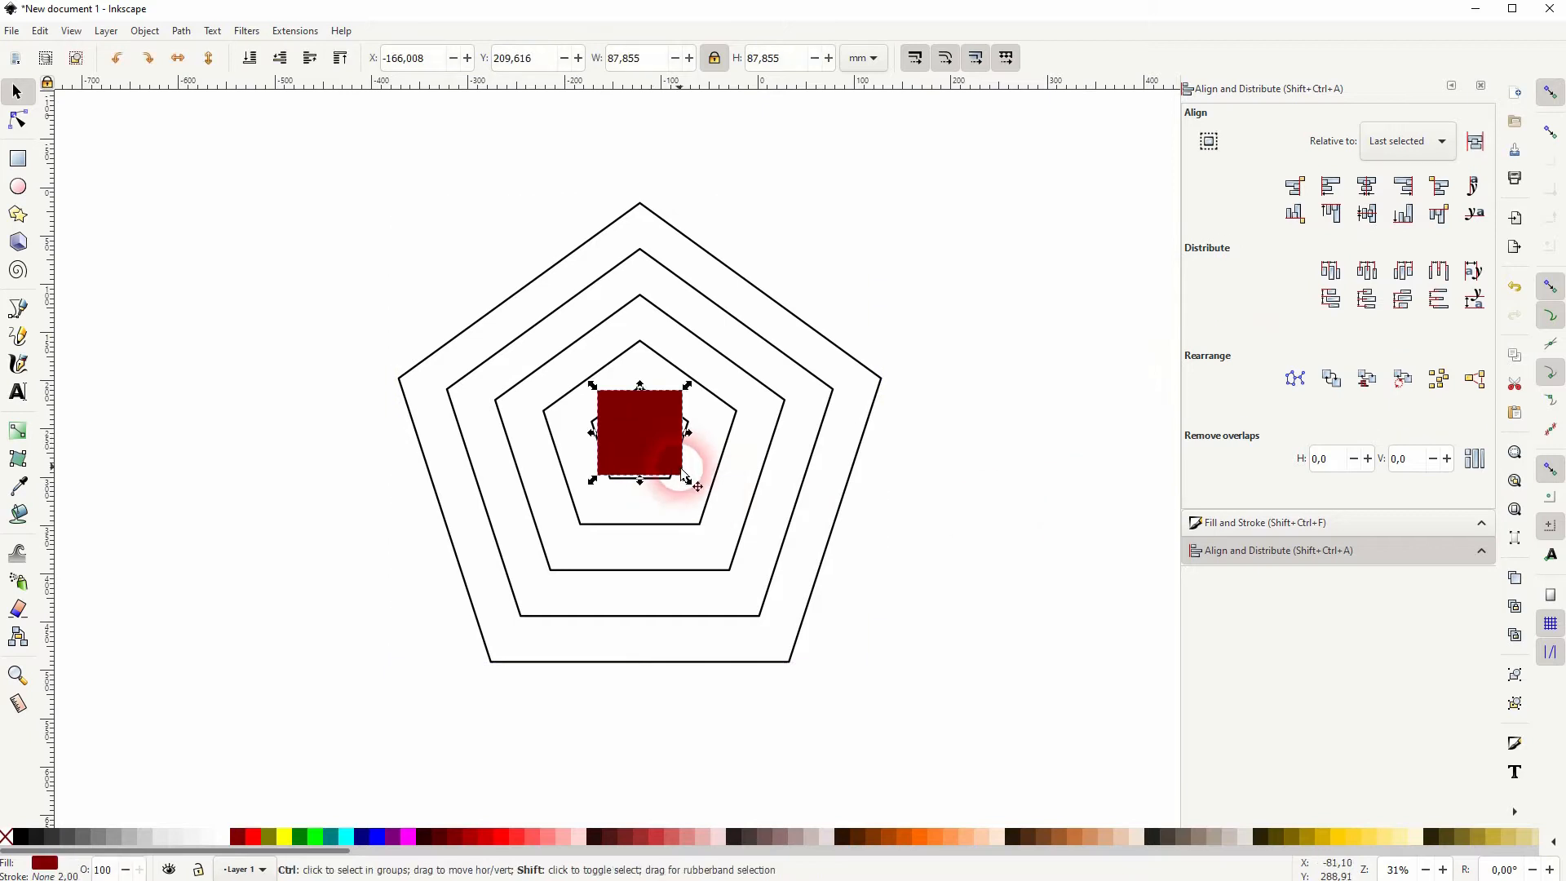
pyautogui.moveTo(686, 478); pyautogui.dragTo(648, 449)
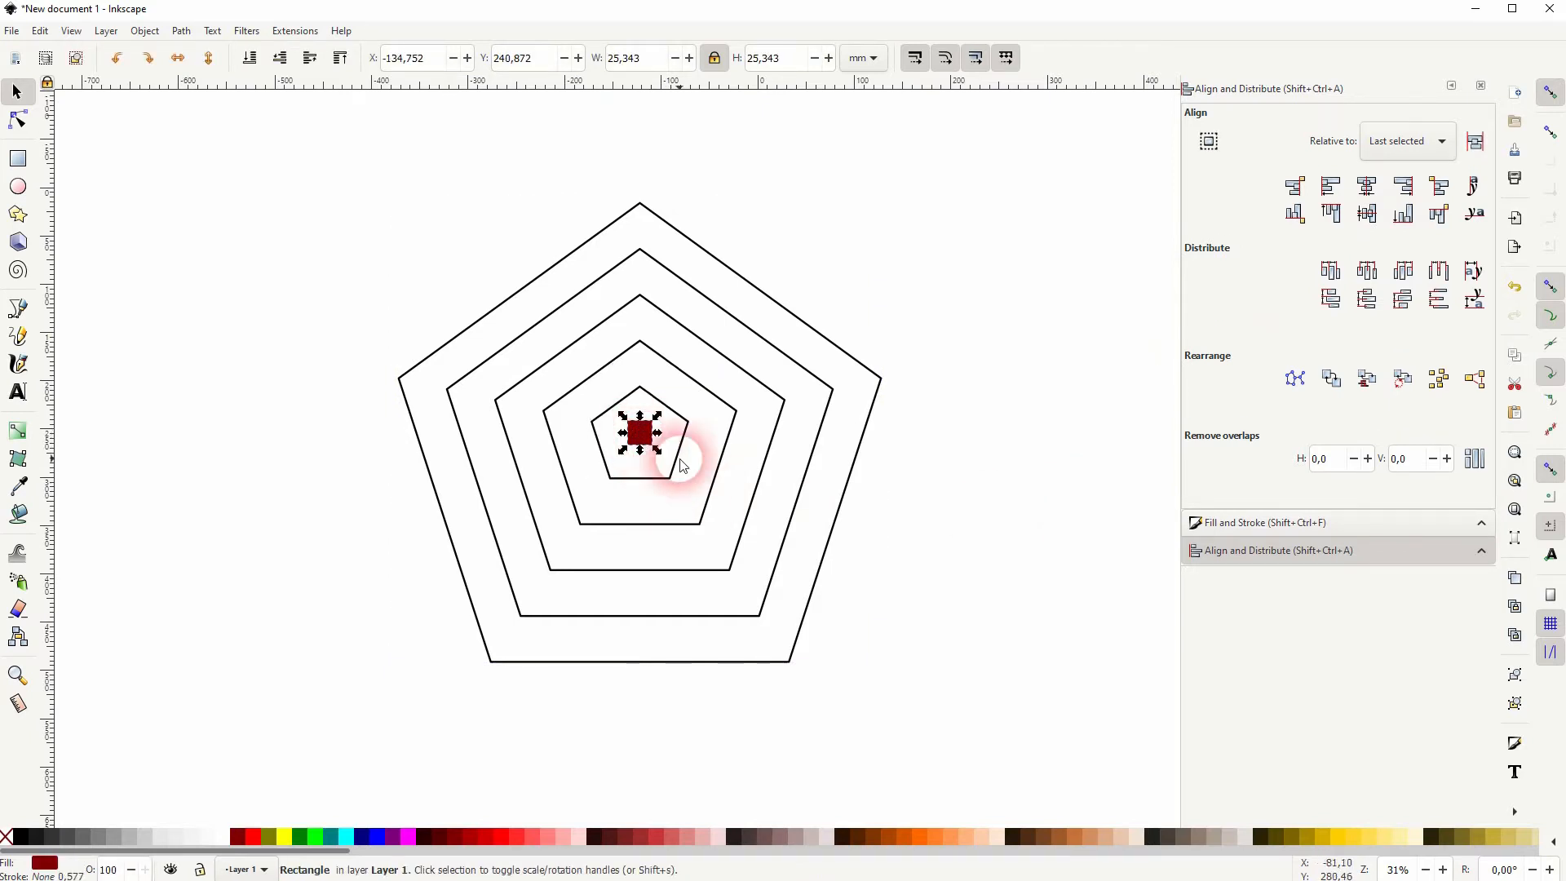
pyautogui.click(936, 535)
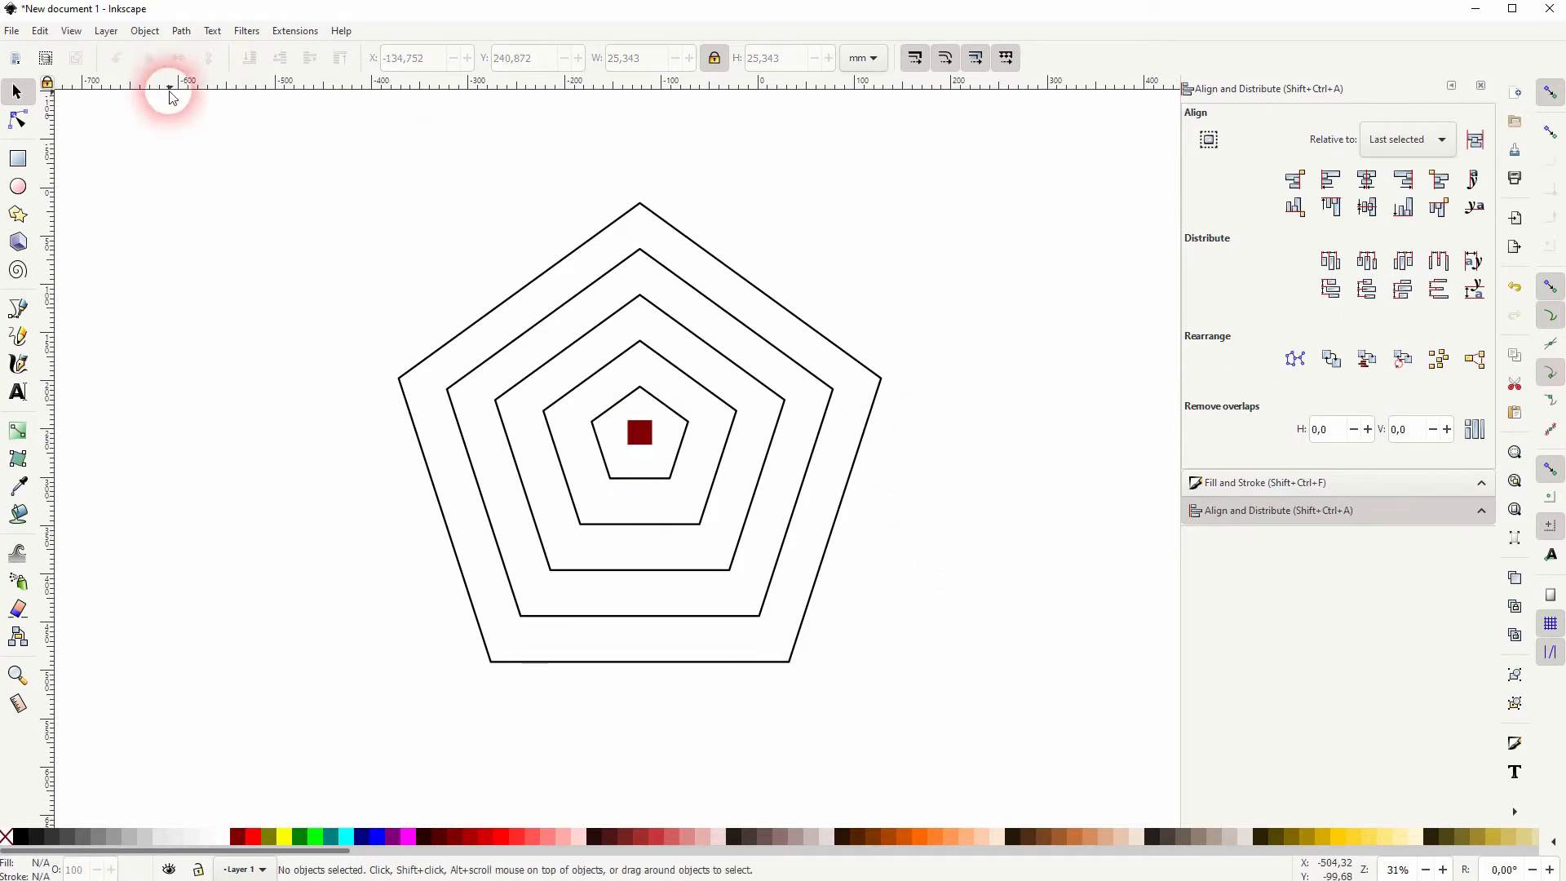
# Draw a straight vertical line from the outermost pentagon's top vertex to the middle of its bottom edge.
pyautogui.click(18, 318)
pyautogui.click(639, 203)
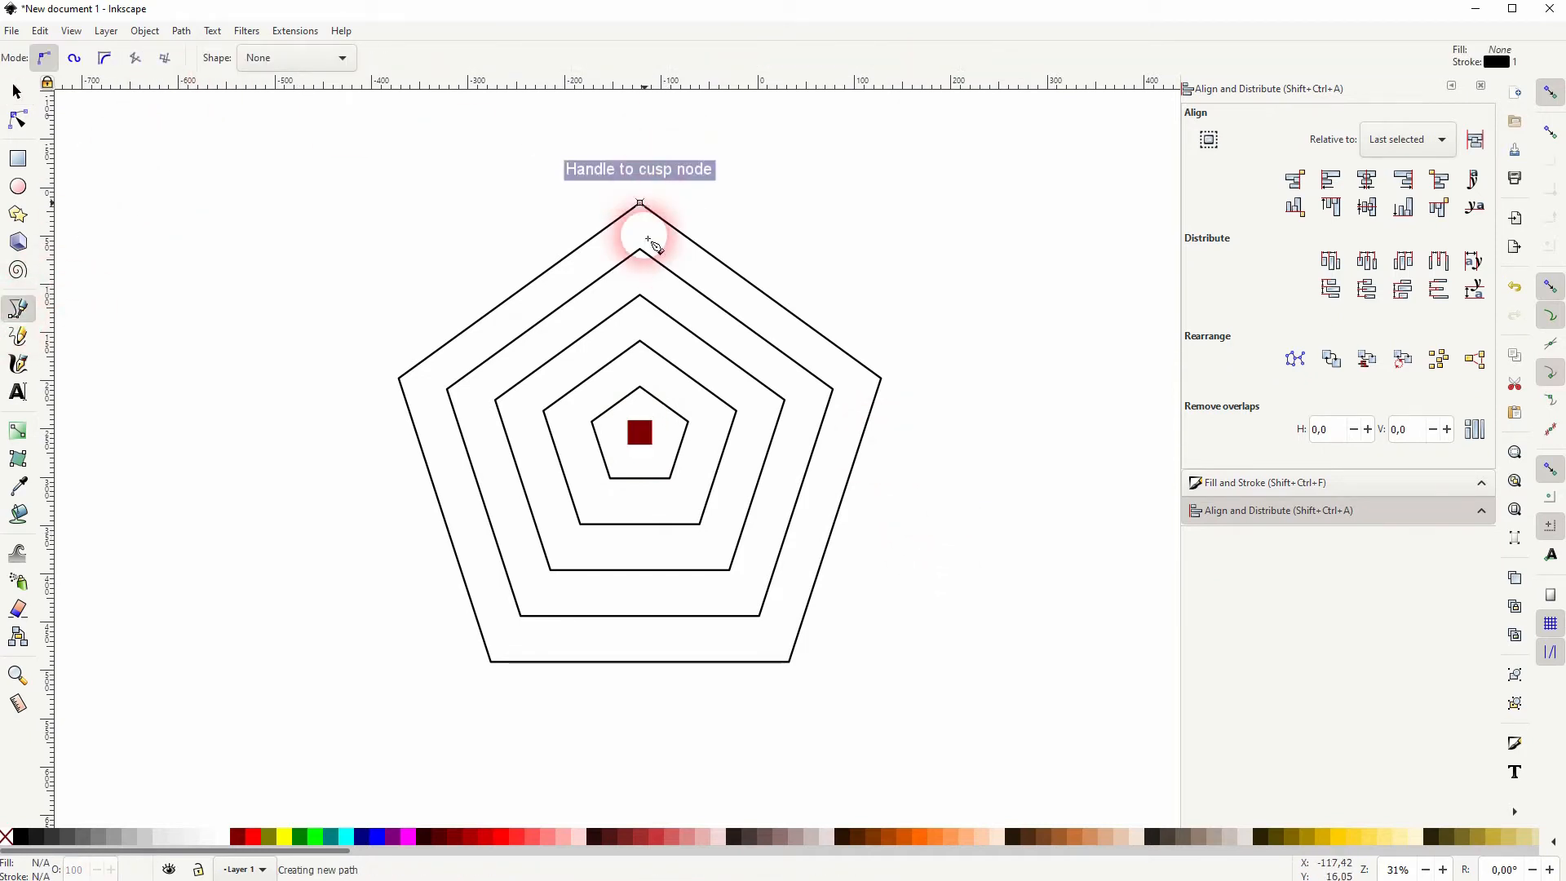
pyautogui.click(639, 662)
pyautogui.click(17, 92)
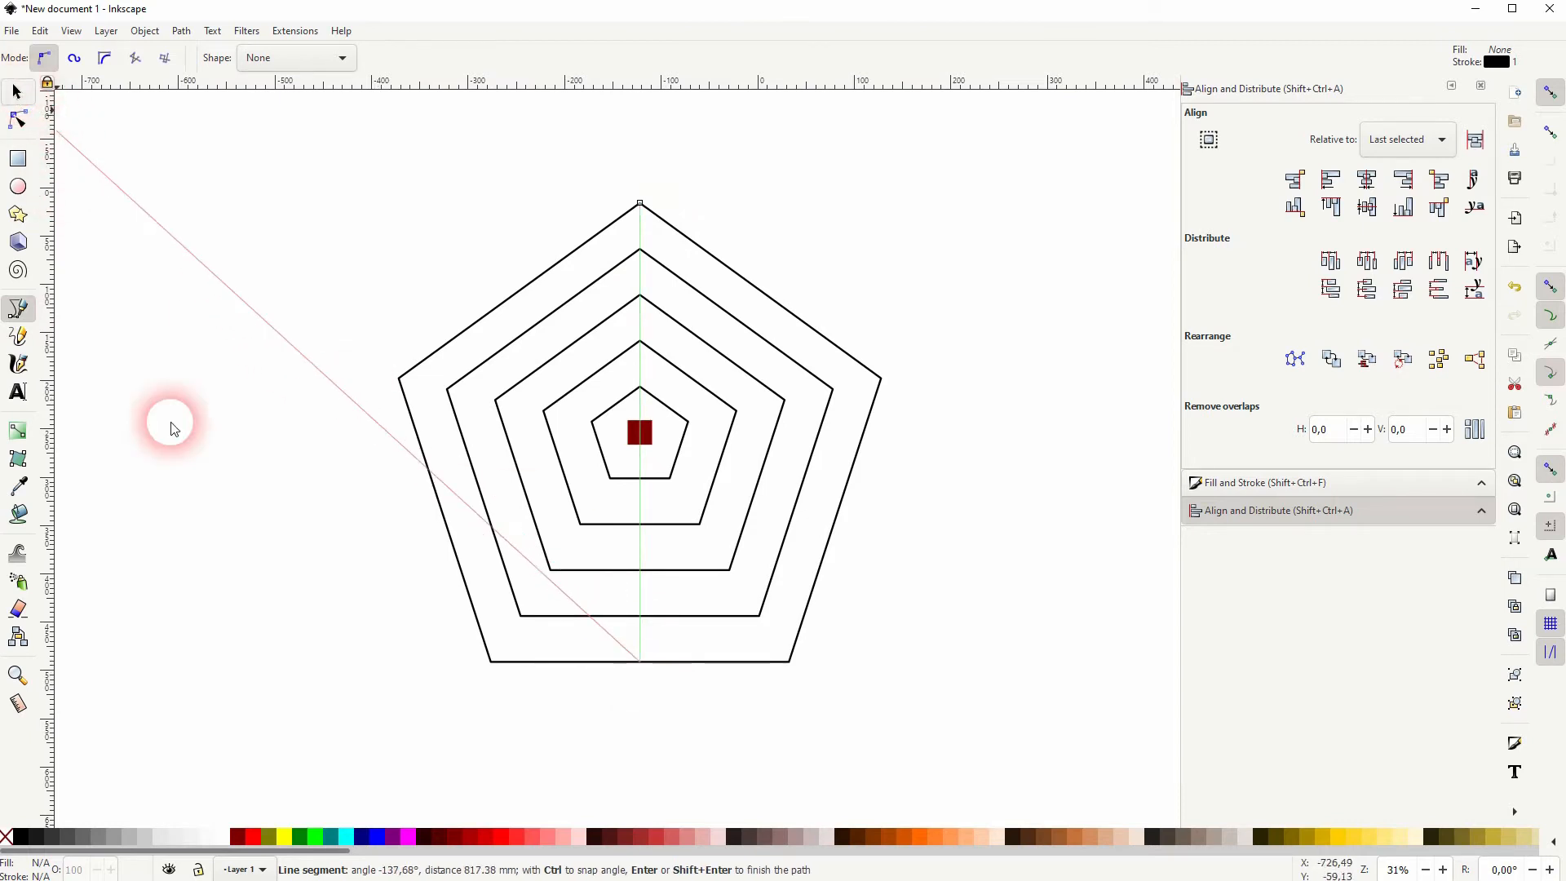
pyautogui.click(364, 548)
pyautogui.click(649, 437)
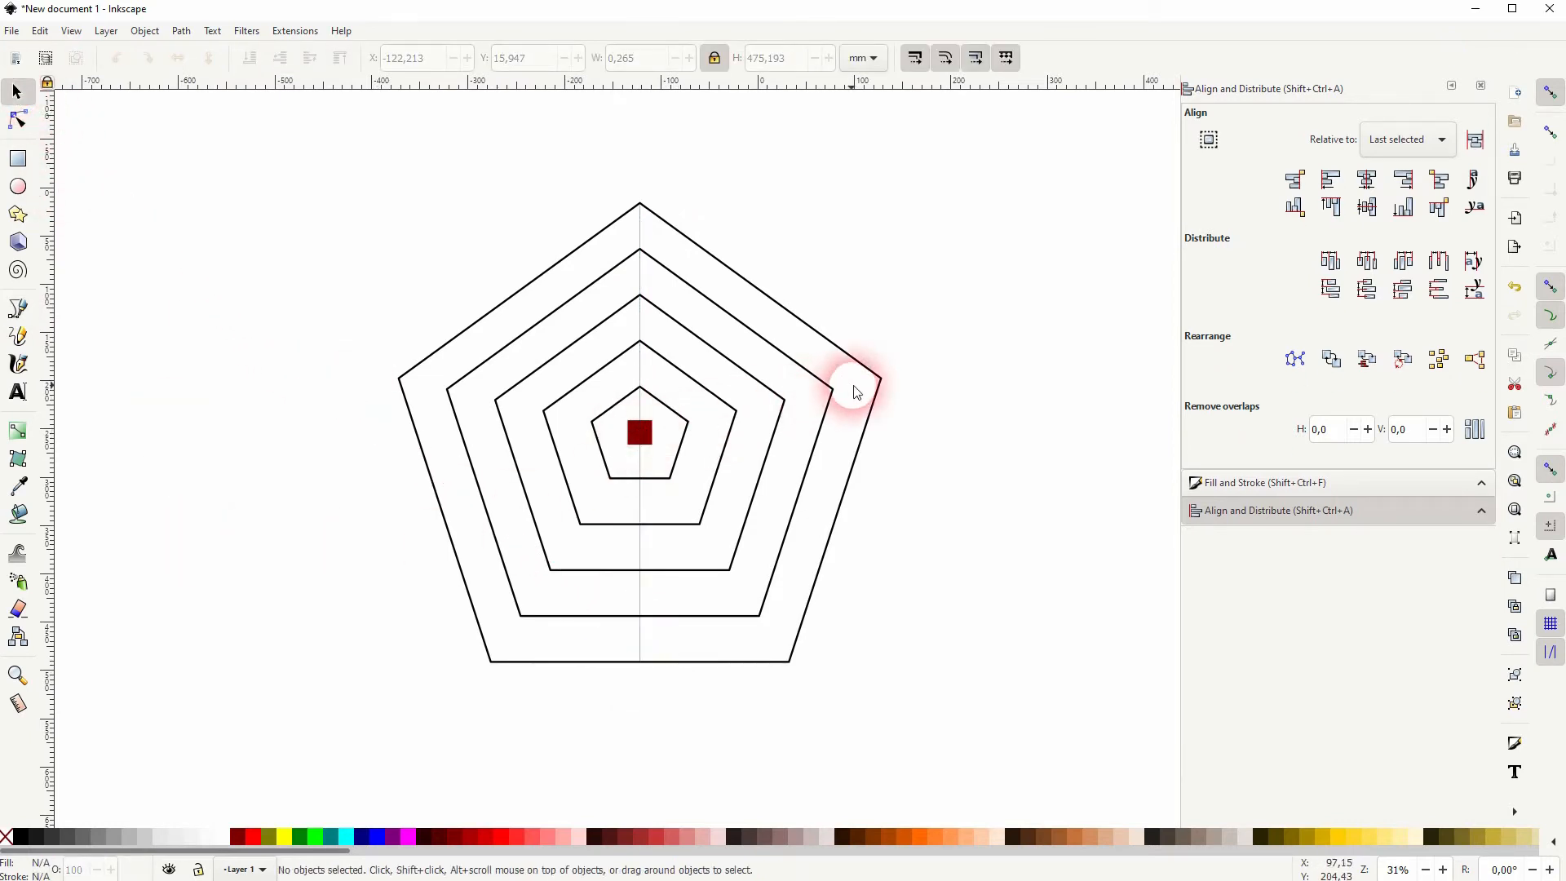
# Draw a line from the outermost pentagon's right vertex through the square's center to its left vertex.
pyautogui.click(18, 310)
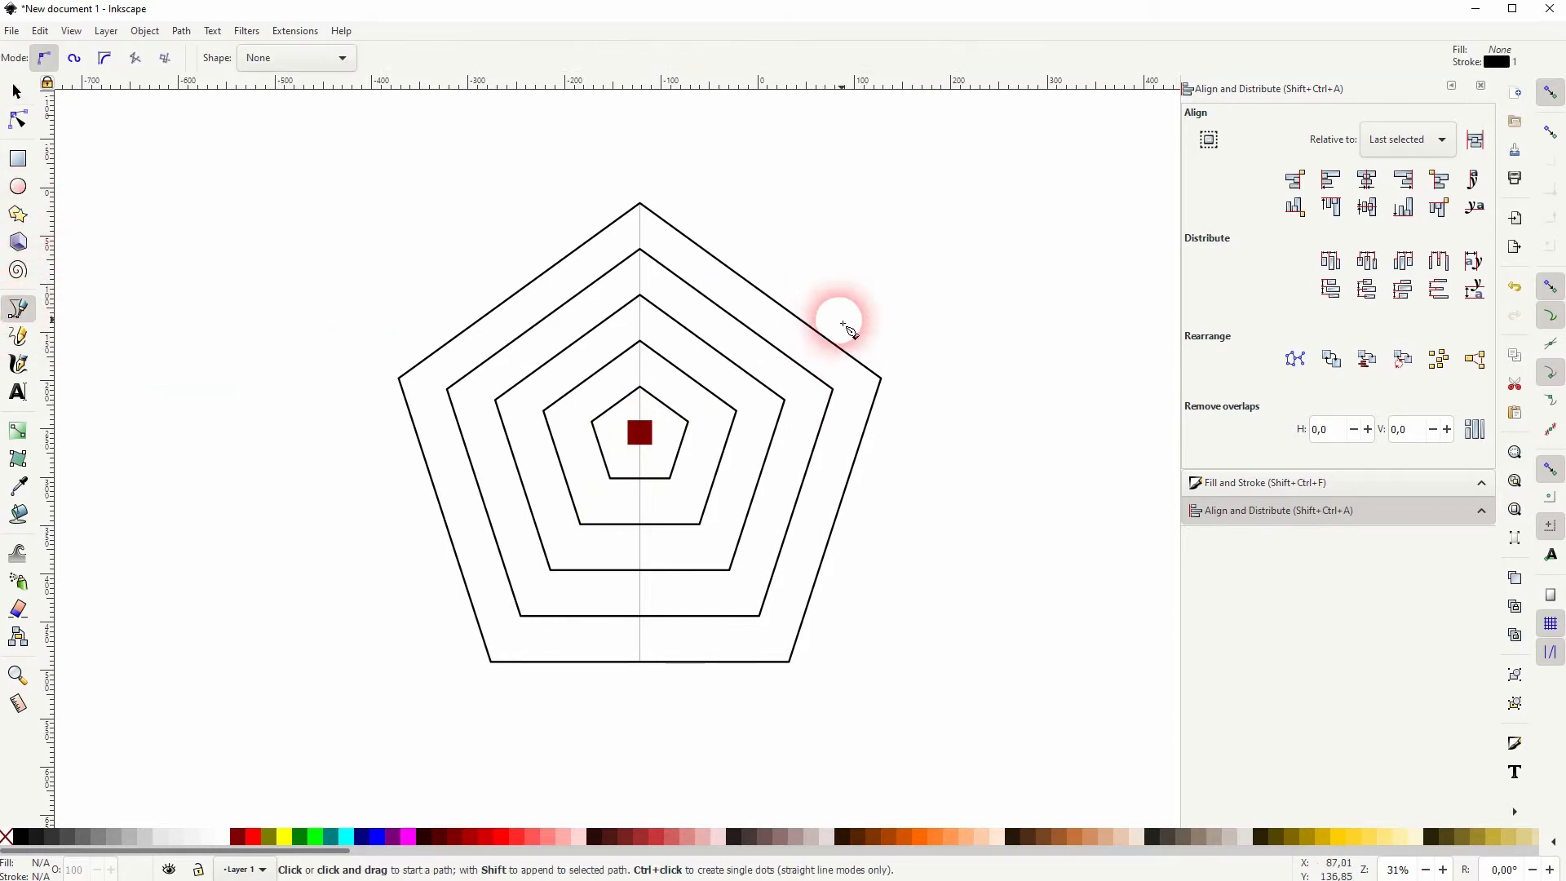
pyautogui.click(881, 378)
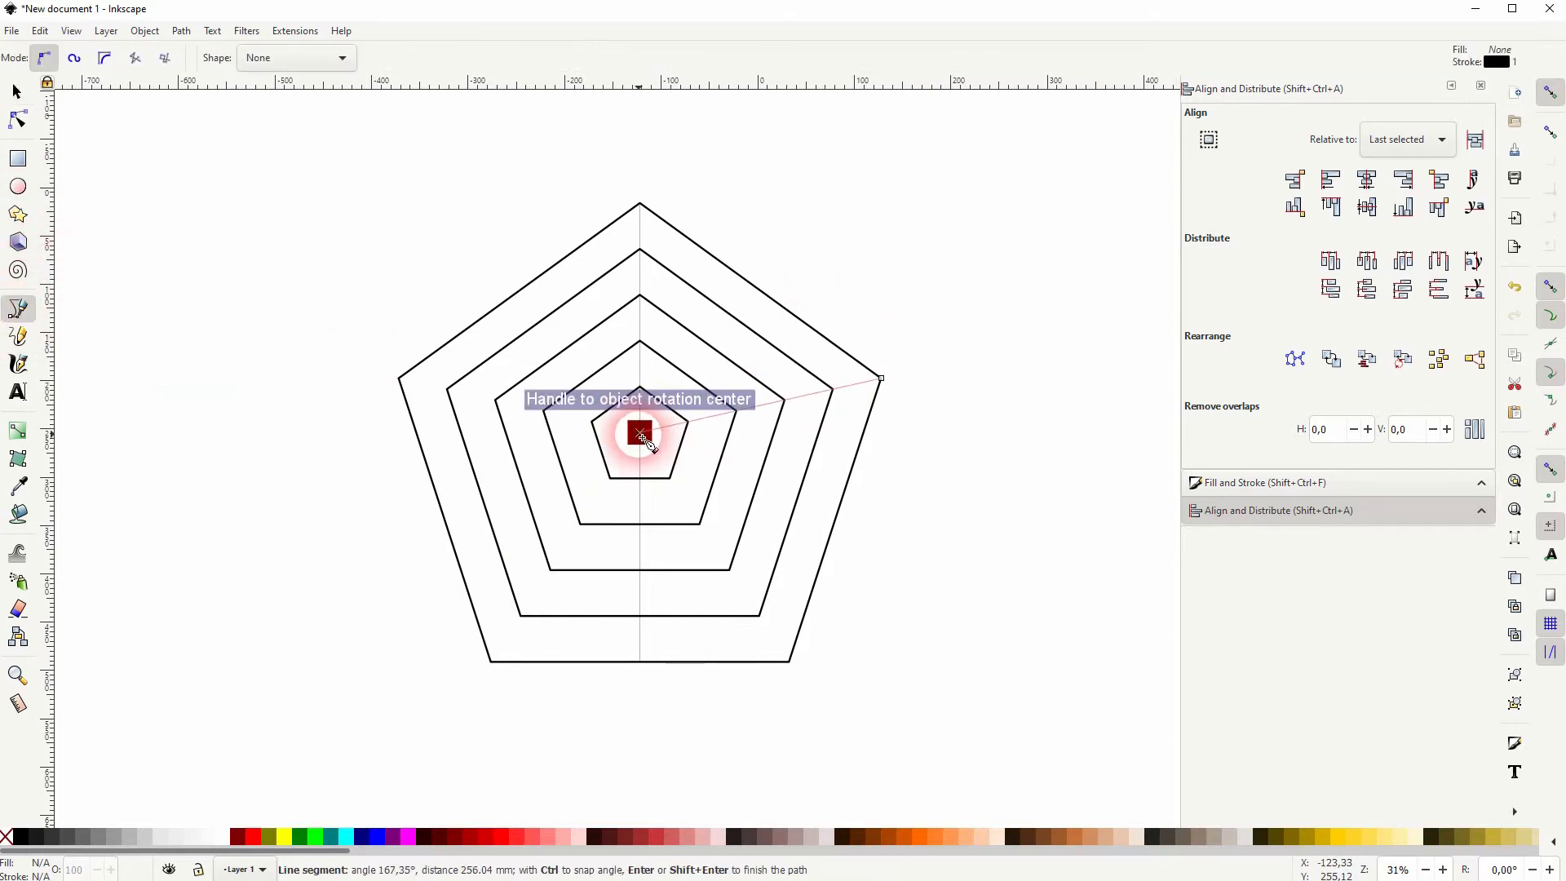
pyautogui.click(640, 433)
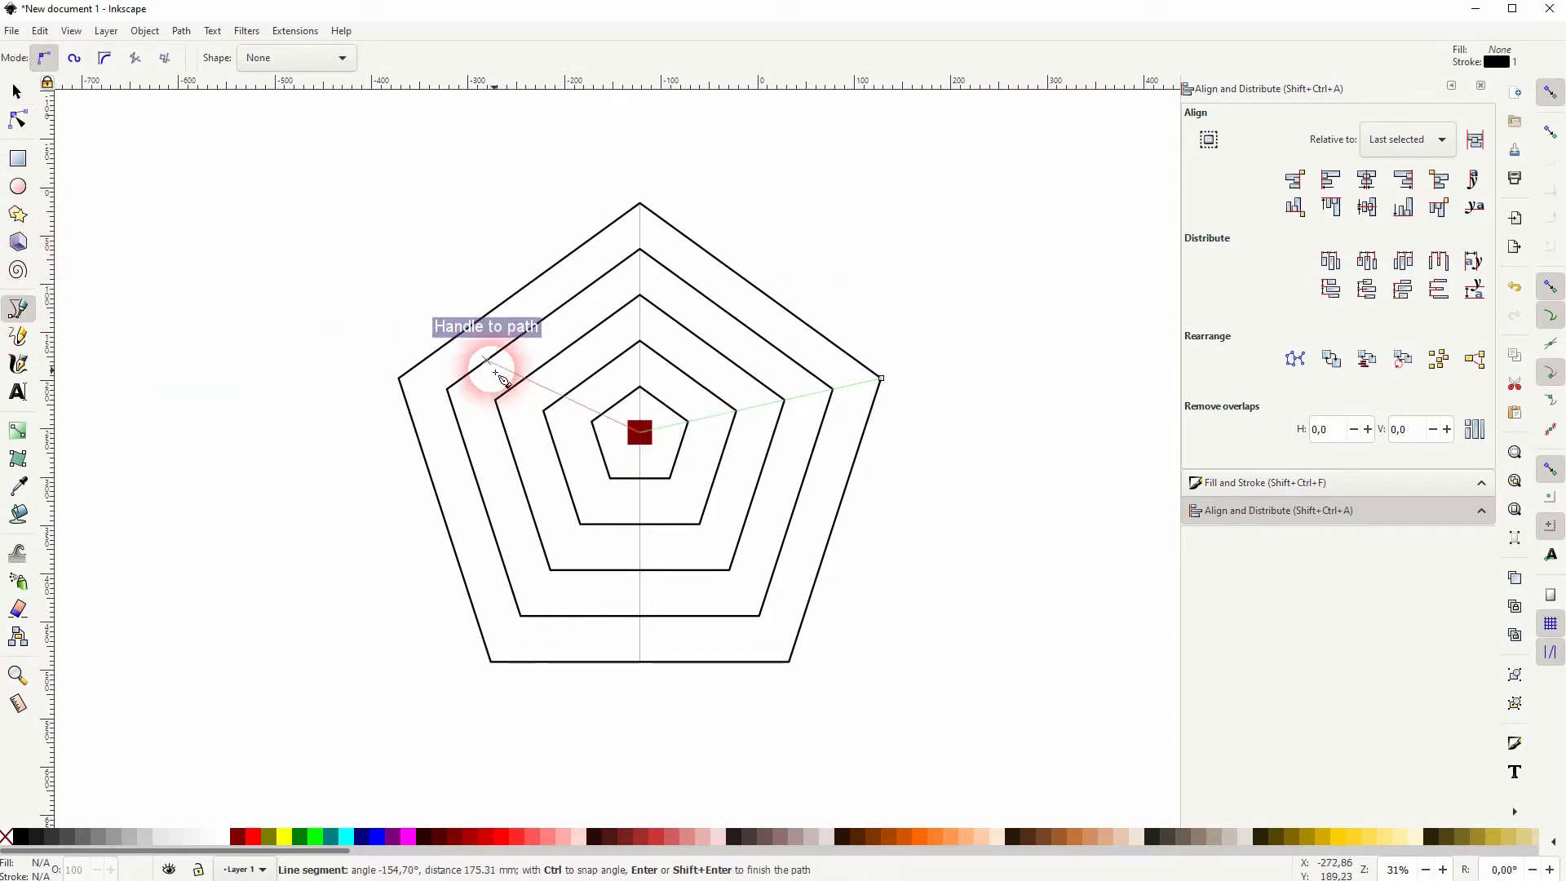
pyautogui.click(399, 379)
pyautogui.click(17, 90)
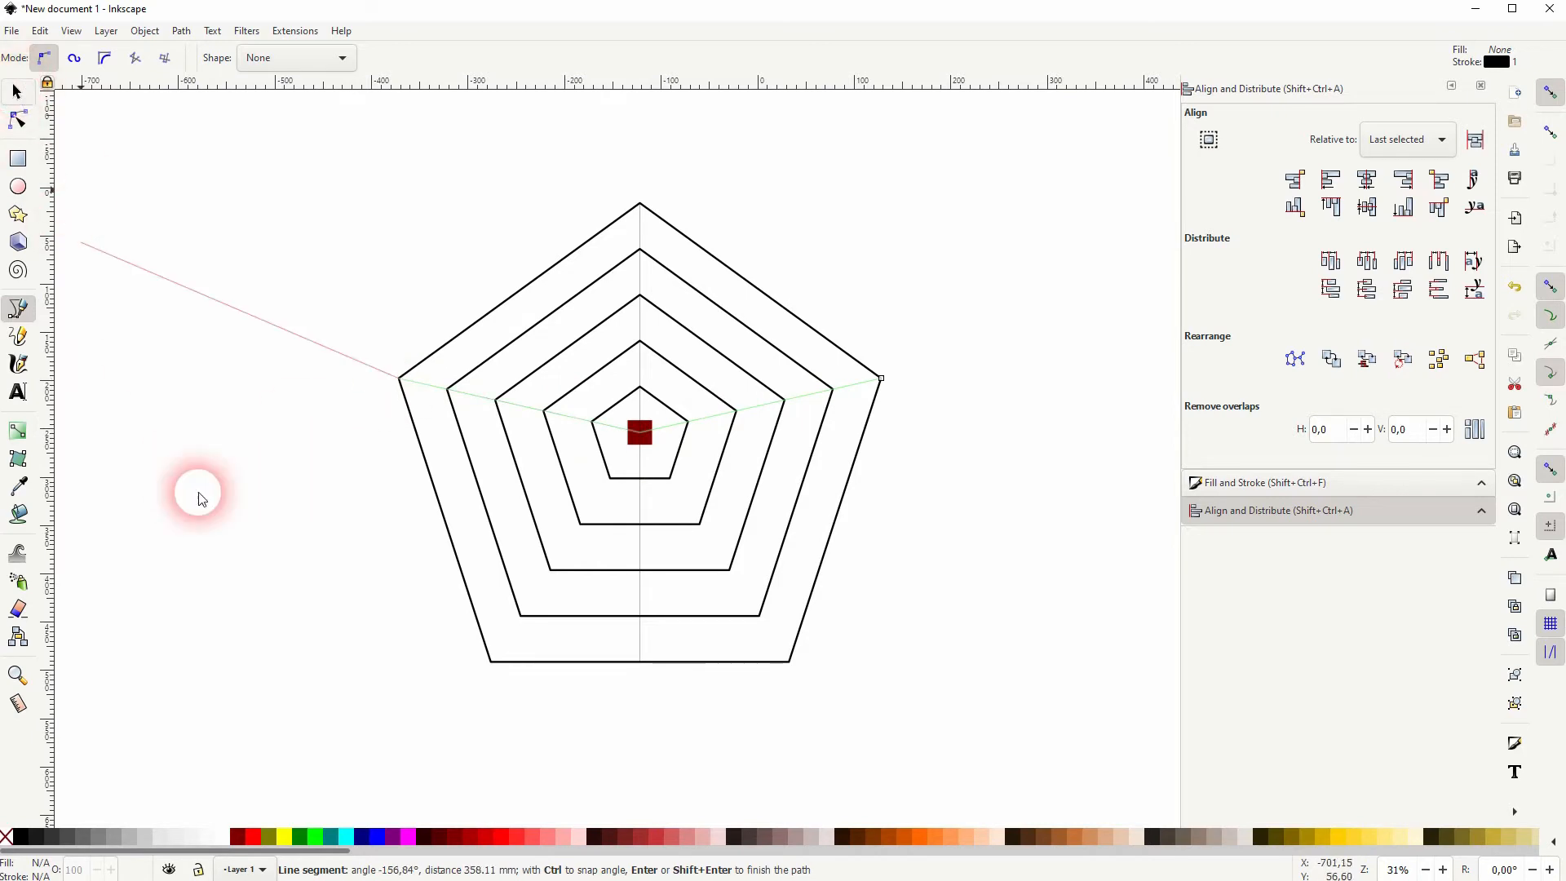
# Draw a line from the outermost pentagon's lower-left vertex through the square's center to its lower-right vertex.
pyautogui.click(18, 310)
pyautogui.click(490, 662)
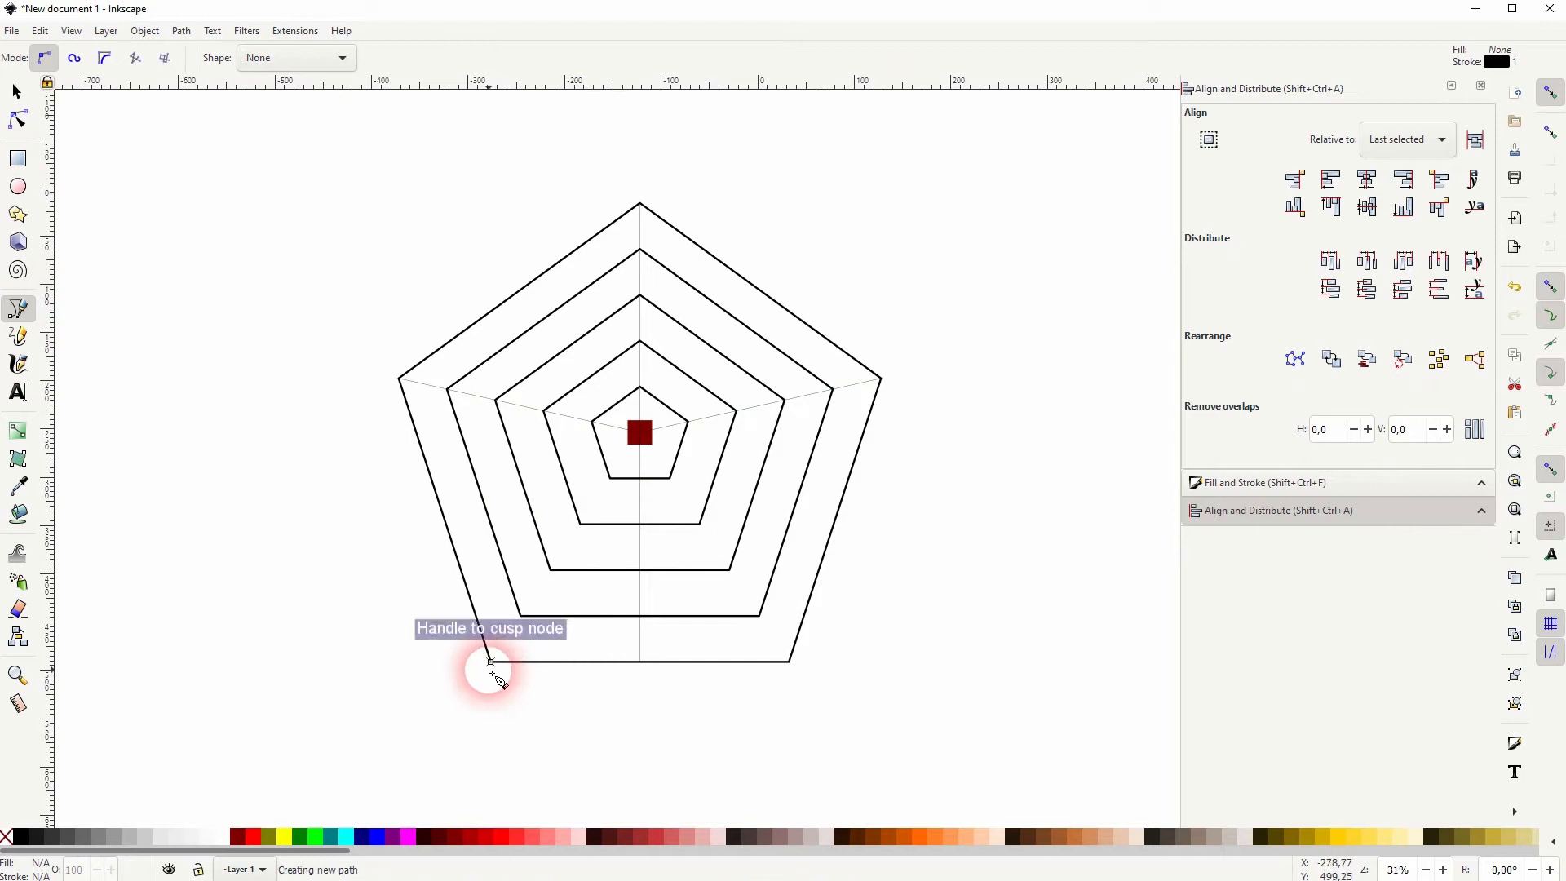
pyautogui.click(640, 433)
pyautogui.click(790, 661)
pyautogui.click(18, 91)
pyautogui.click(128, 373)
# Delete the dark red square at the center of the pentagons.
pyautogui.click(635, 418)
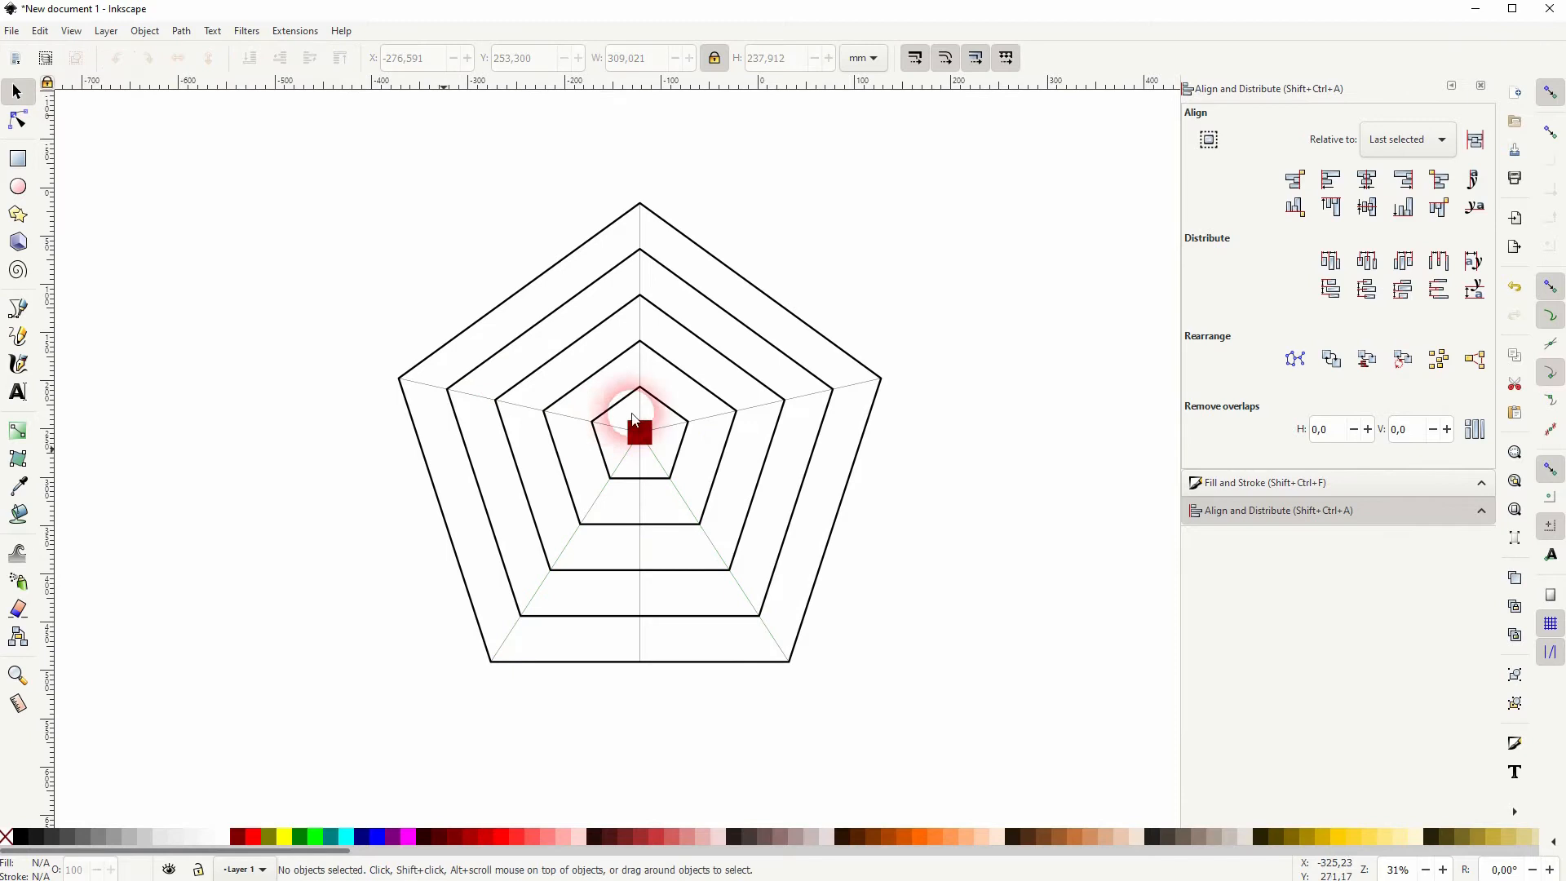
pyautogui.click(652, 441)
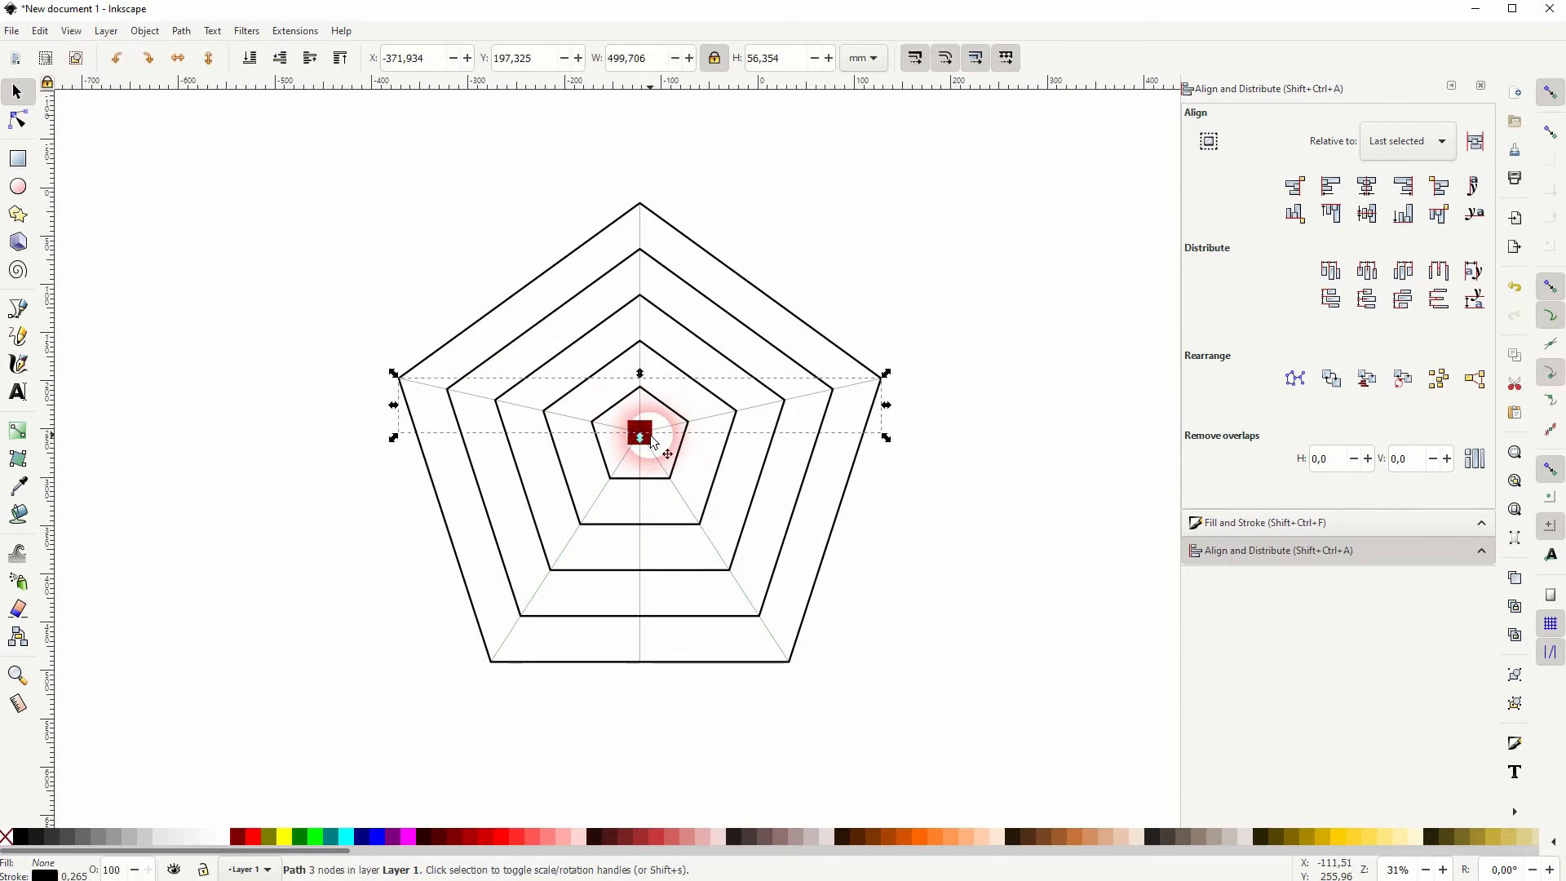
pyautogui.scroll(3, 652, 441)
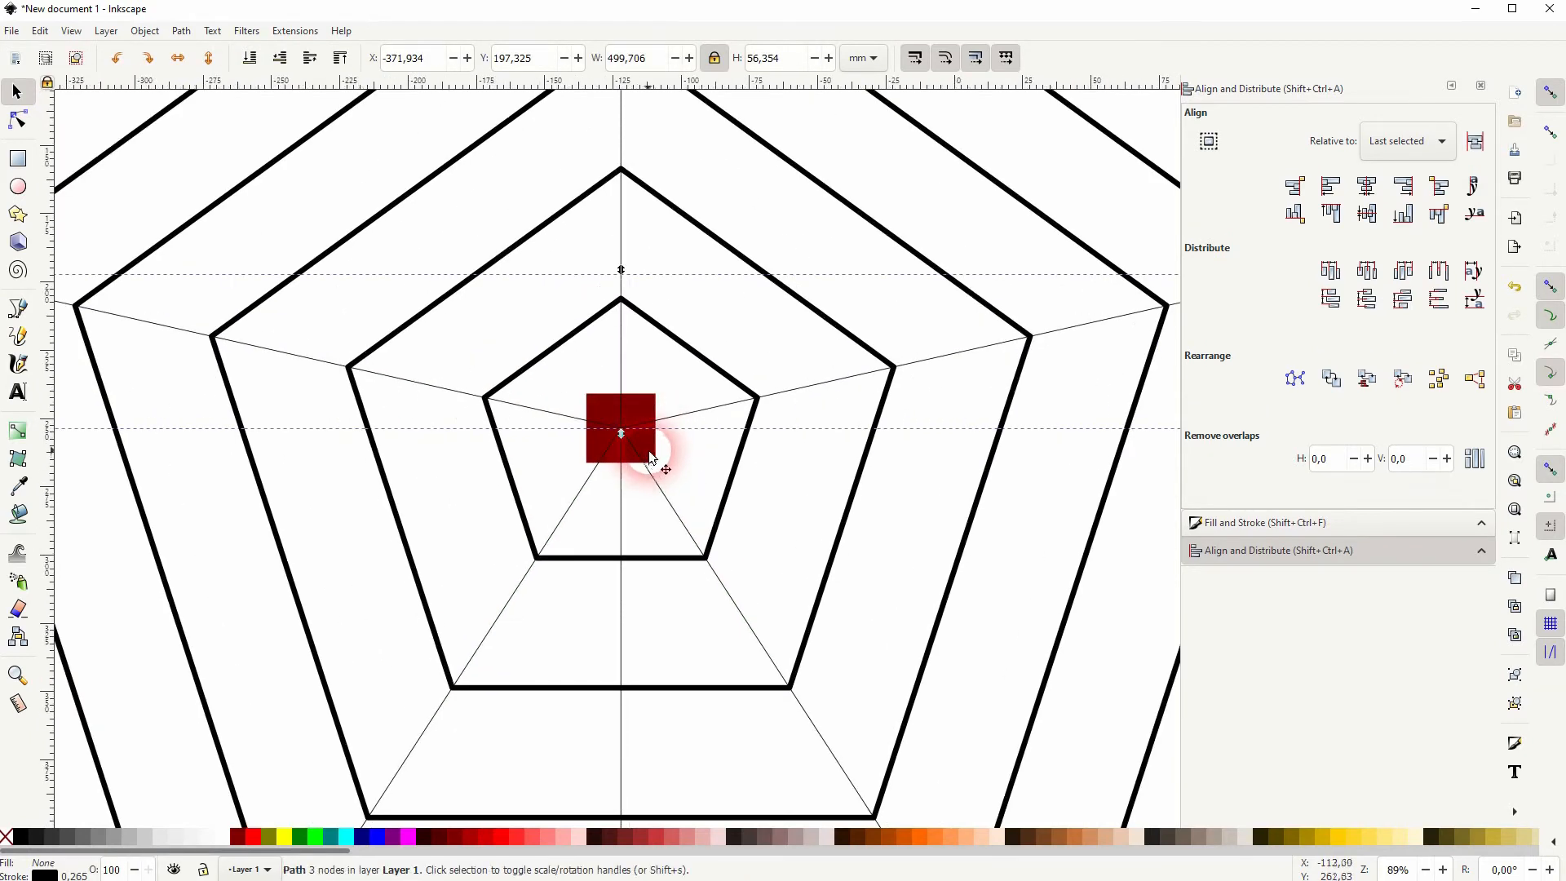
pyautogui.click(653, 458)
pyautogui.press('Delete')
pyautogui.scroll(-3, 667, 438)
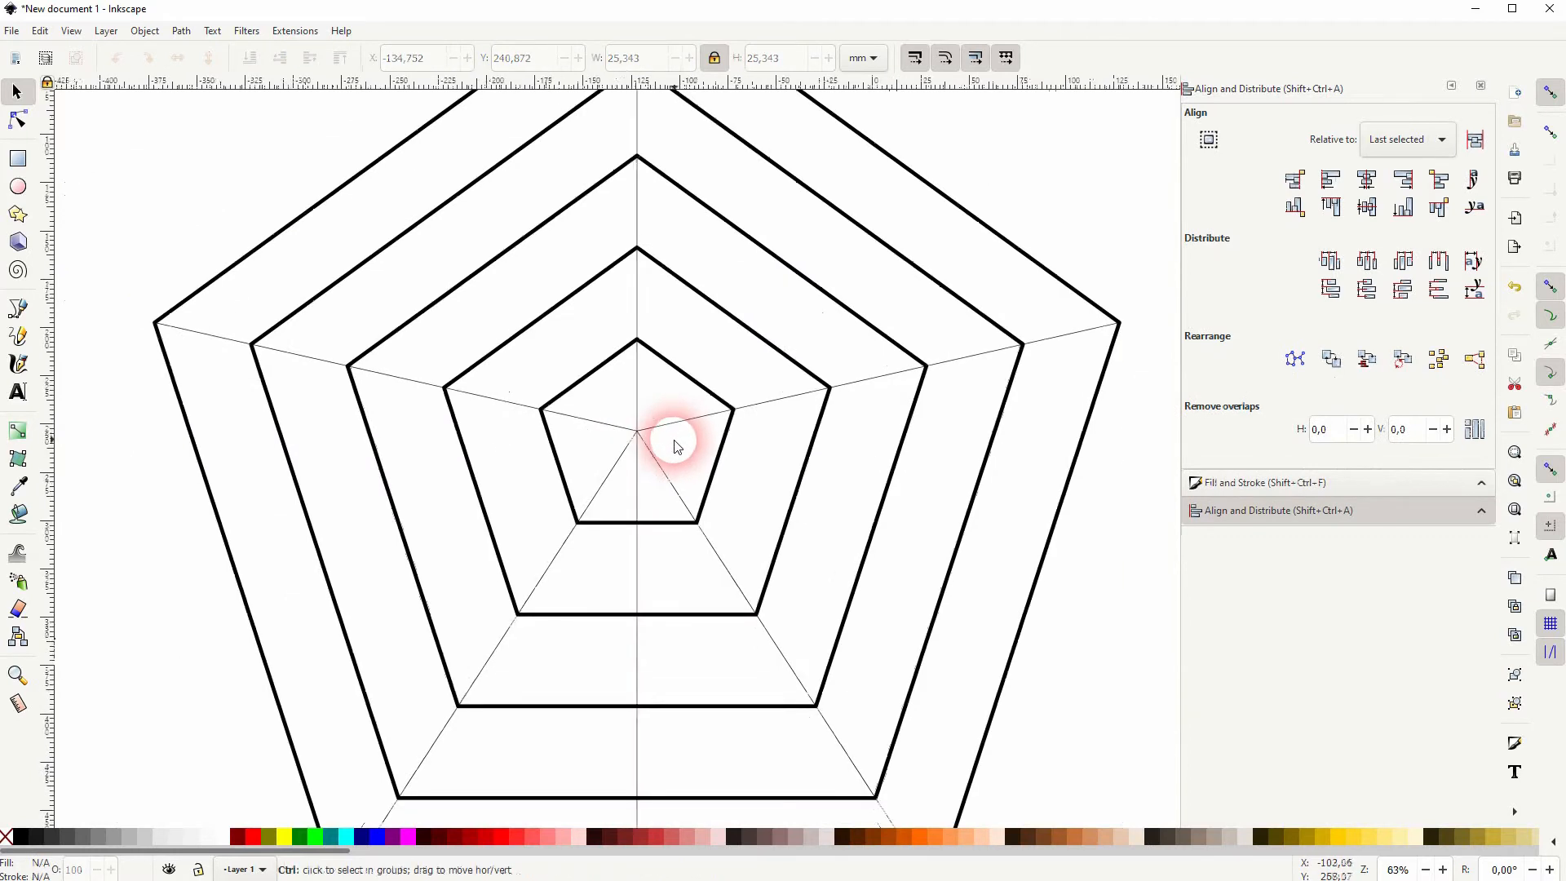
# Set the stroke width of all pentagons and guide lines to 2 mm.
pyautogui.moveTo(324, 700); pyautogui.dragTo(1050, 133)
pyautogui.hotkey('shift', 'ctrl', 'f')
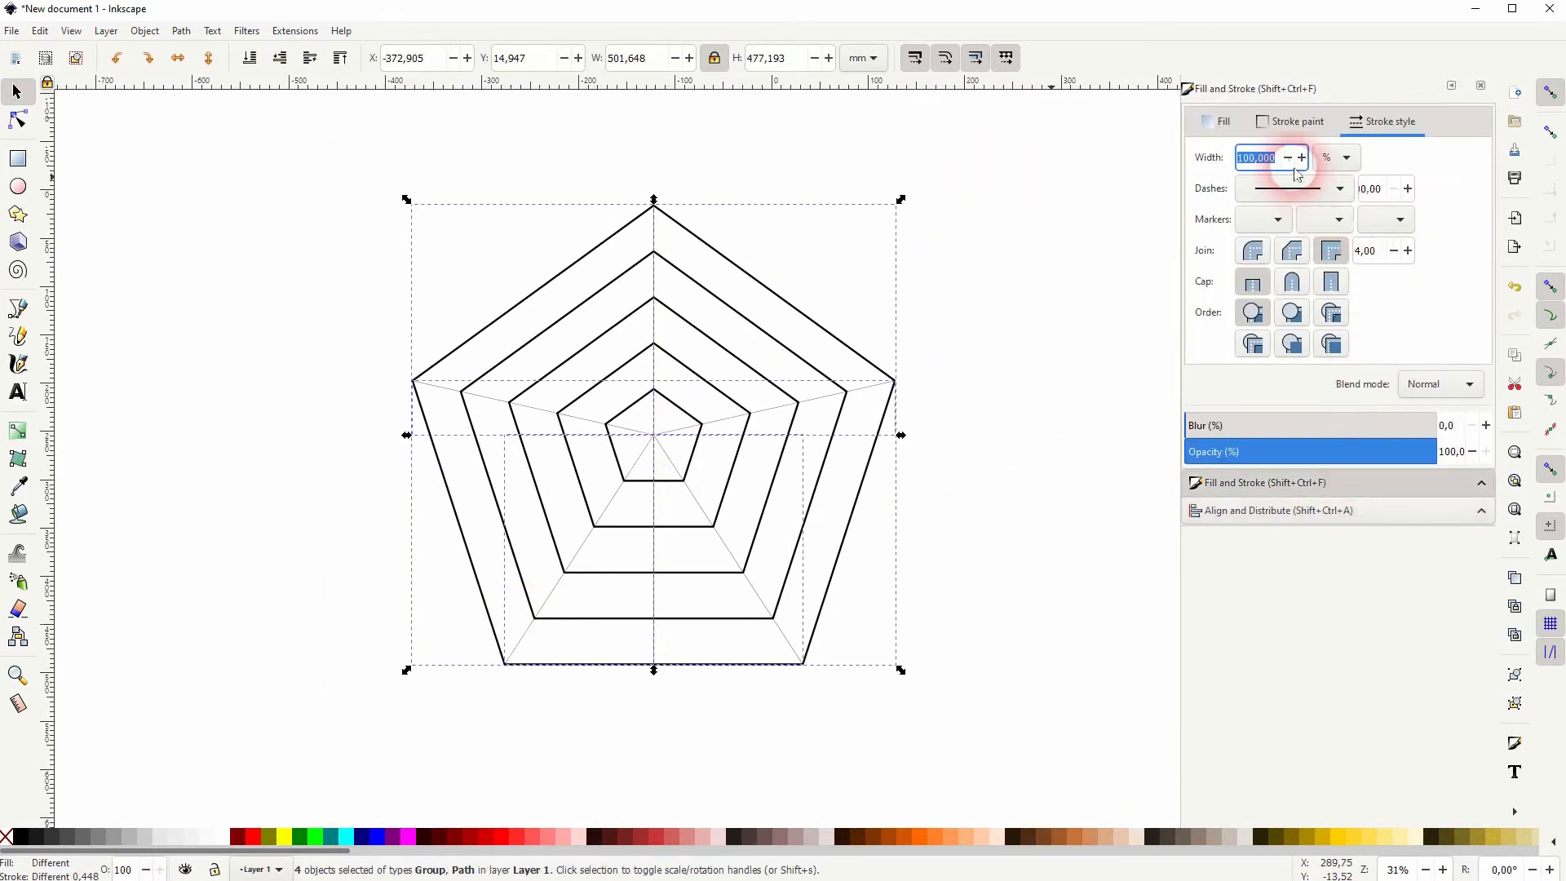
pyautogui.click(1353, 158)
pyautogui.click(1329, 116)
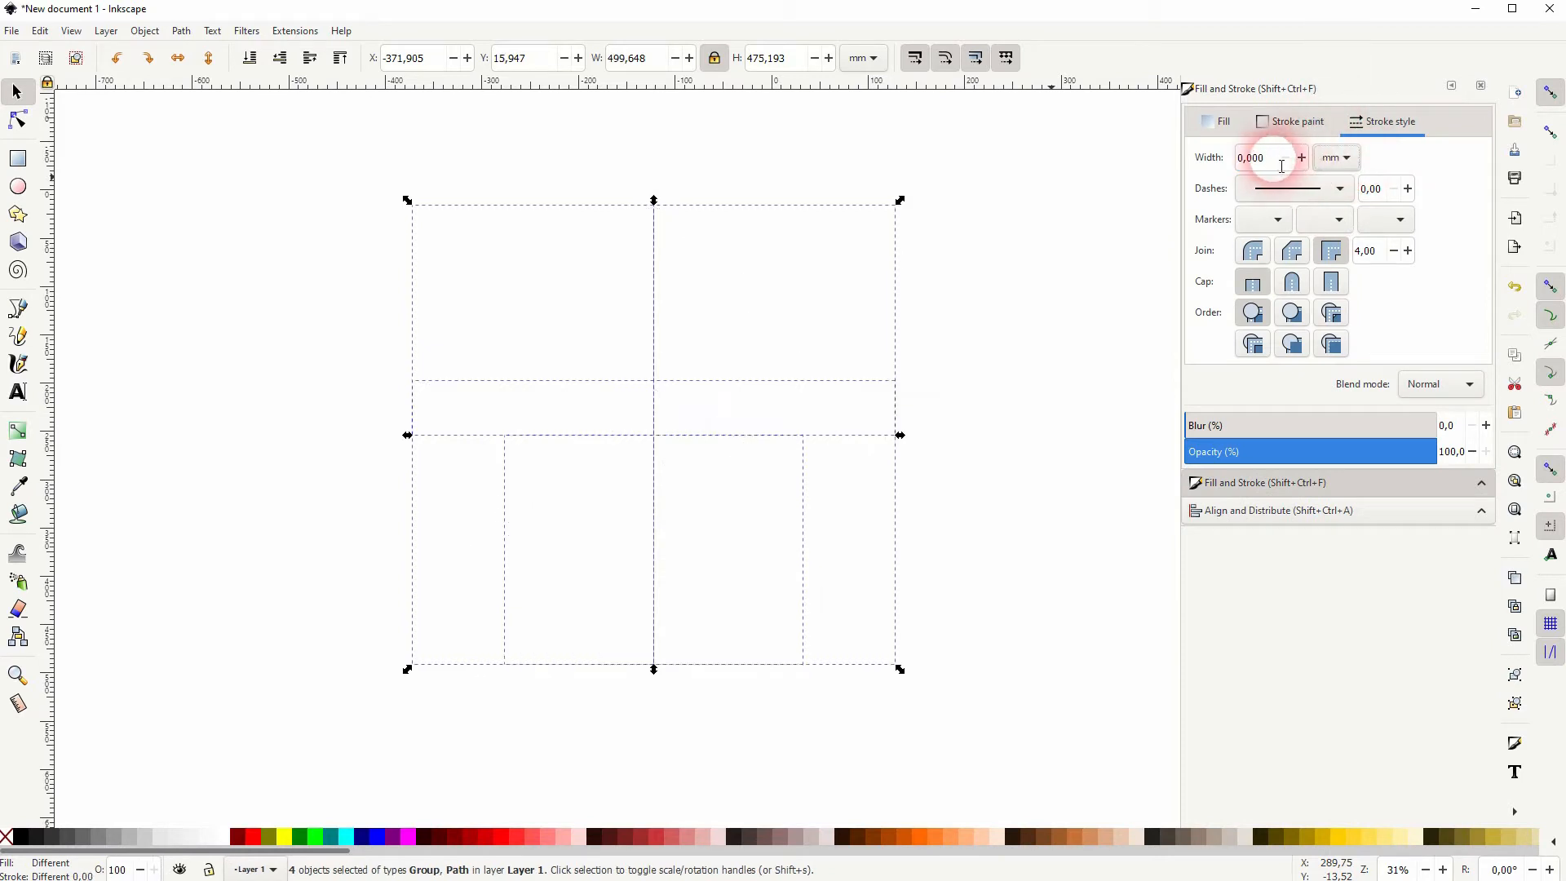
pyautogui.moveTo(1275, 158); pyautogui.dragTo(1220, 168)
pyautogui.write('2')
pyautogui.press('Return')
pyautogui.click(1013, 472)
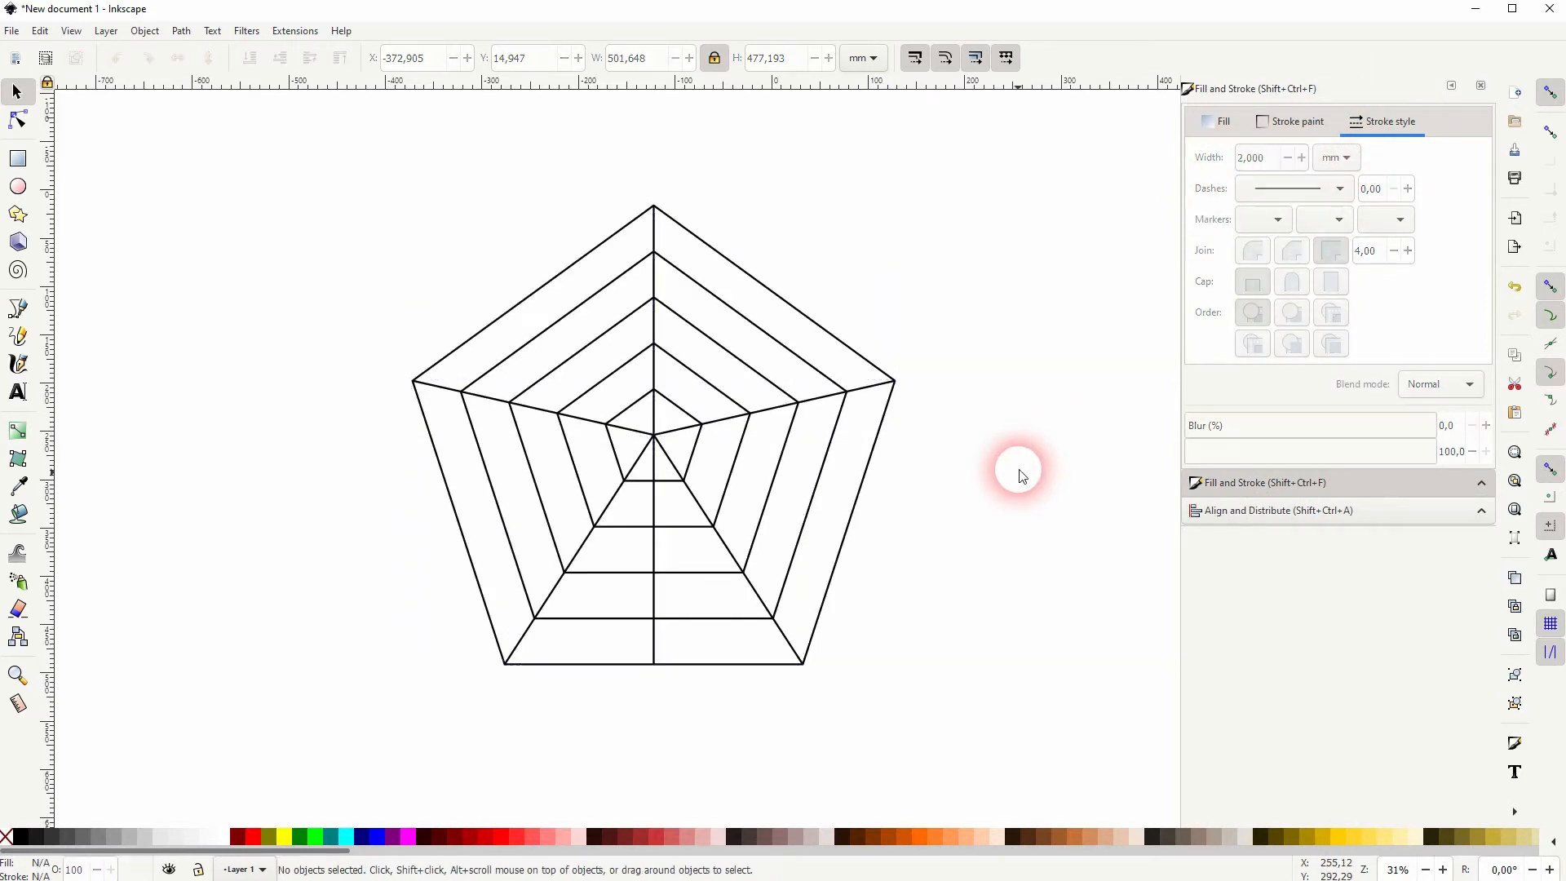
# Group the pentagons with the guide lines and shift the group about 11 mm left and 4 mm up.
pyautogui.moveTo(307, 779); pyautogui.dragTo(1013, 139)
pyautogui.click(1014, 140)
pyautogui.moveTo(371, 712); pyautogui.dragTo(1038, 151)
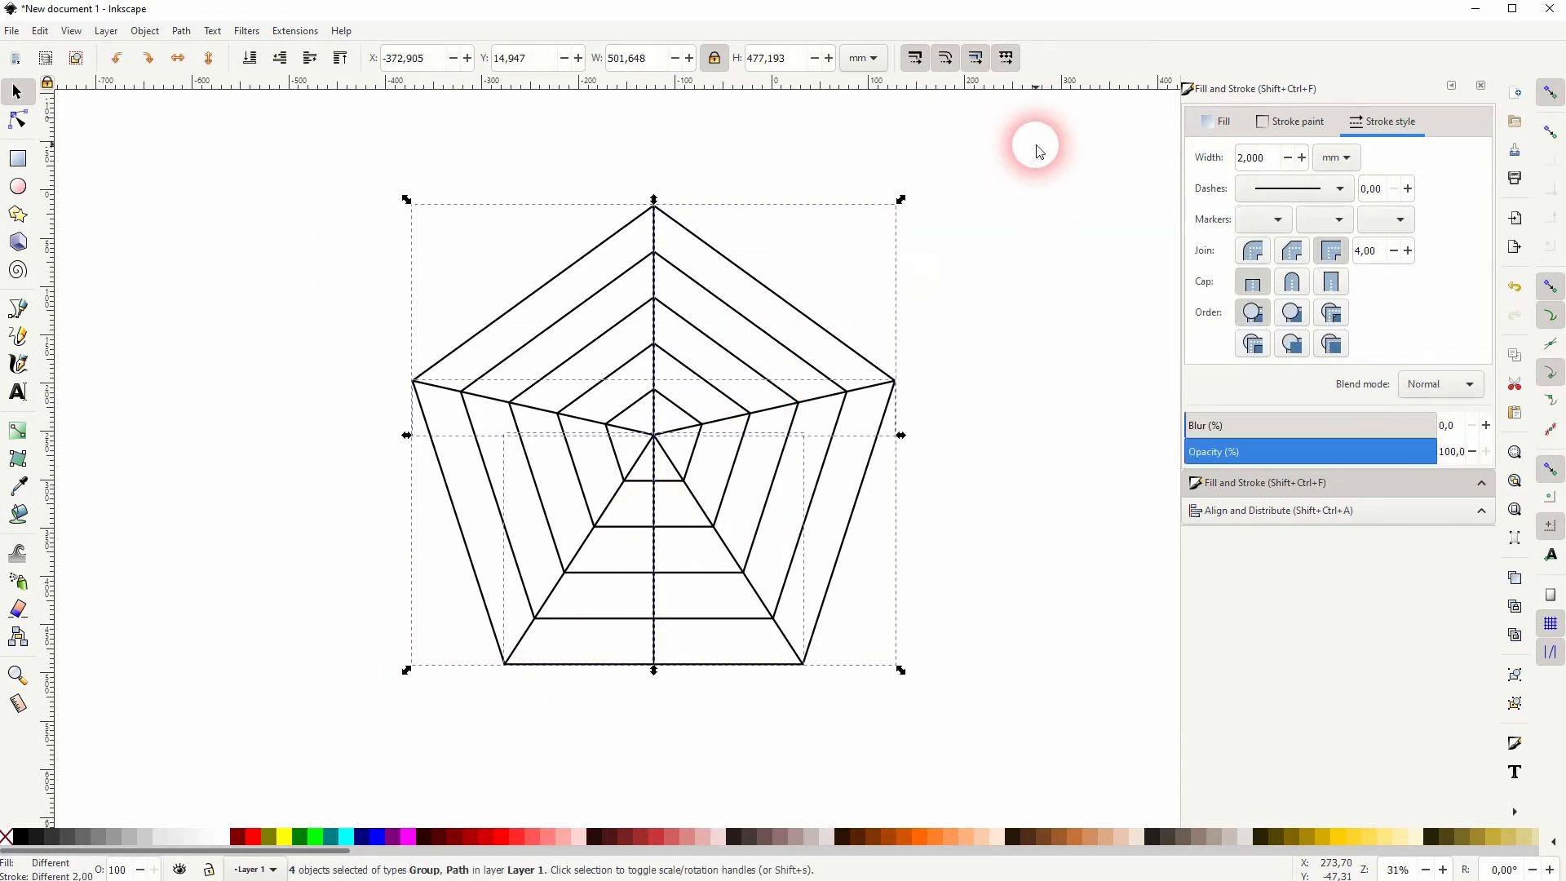
pyautogui.click(1014, 423)
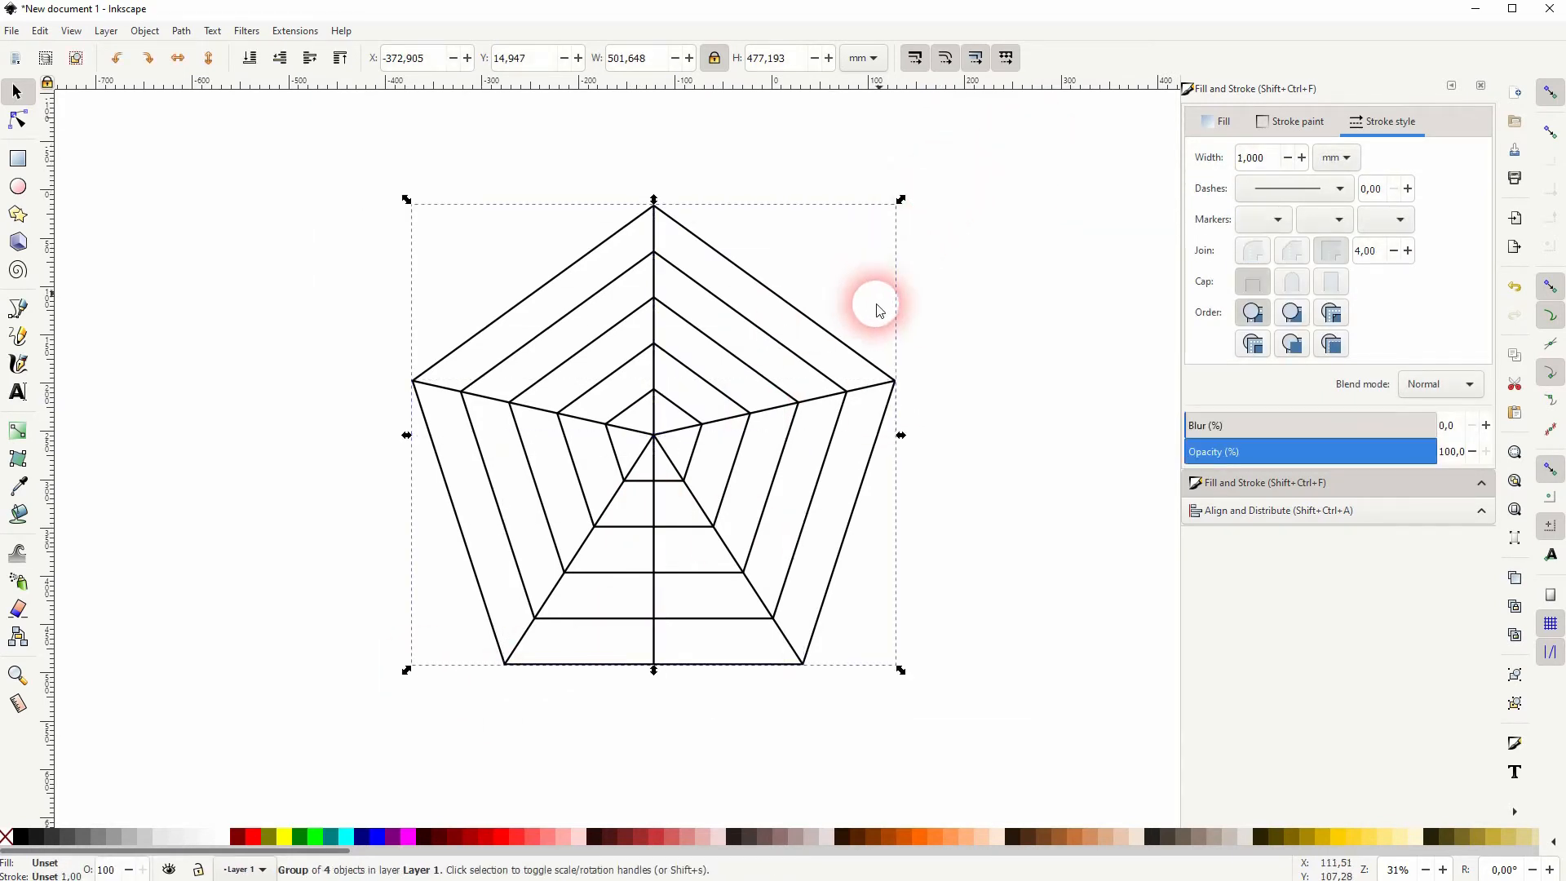
pyautogui.moveTo(901, 445)
pyautogui.mouseDown()
pyautogui.moveTo(897, 467)
pyautogui.moveTo(863, 447)
pyautogui.moveTo(887, 443)
pyautogui.mouseUp()
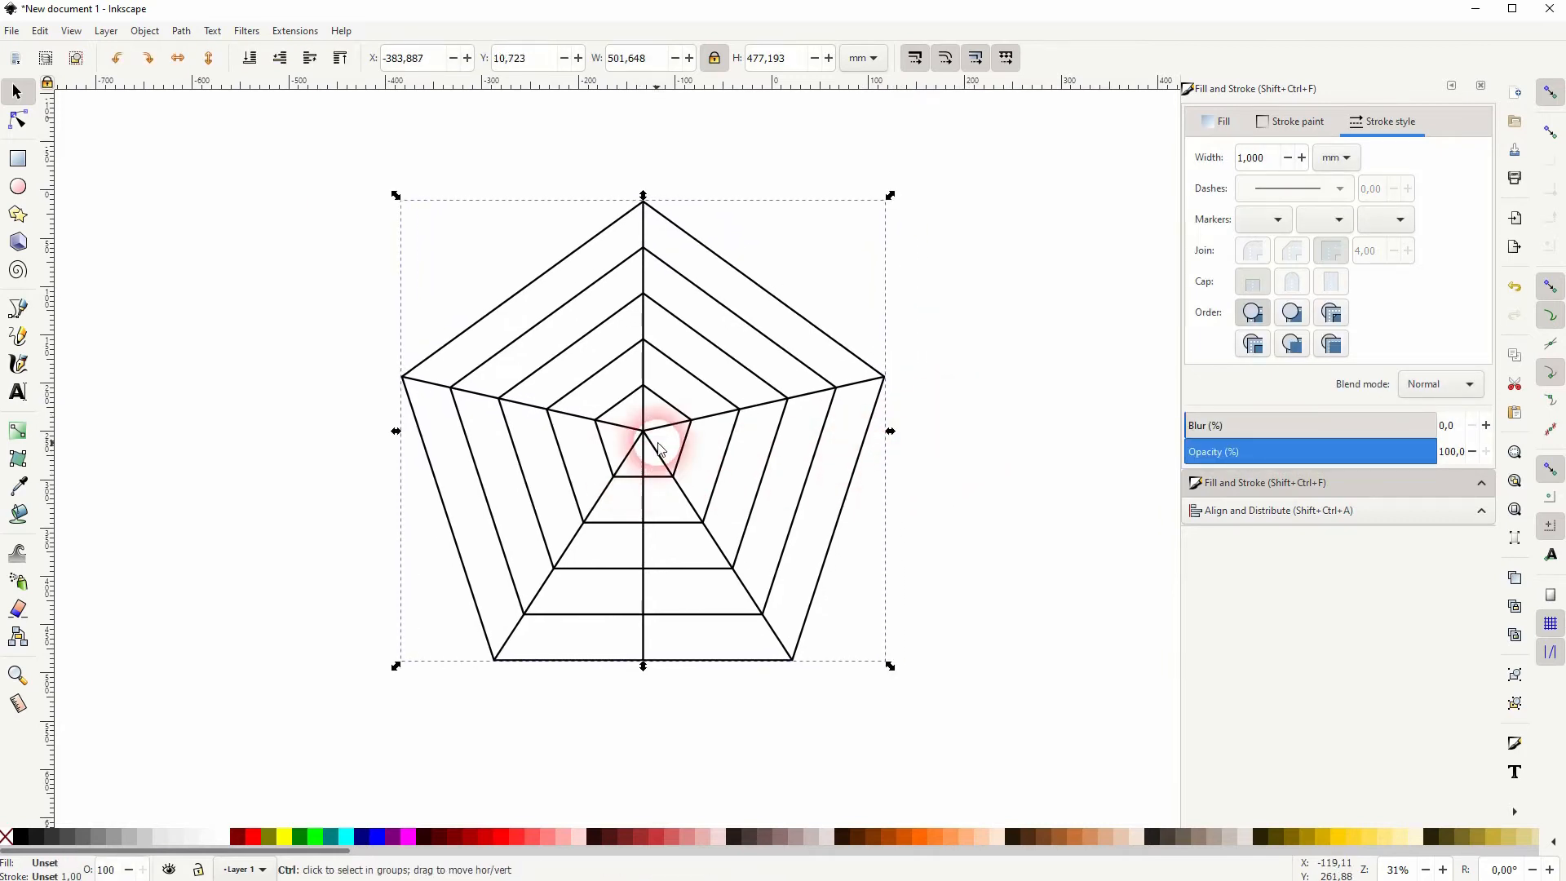
# Draw a filled five-corner polygon from the grid's center up to the outermost pentagon's top vertex.
pyautogui.keyDown('ctrl'); pyautogui.scroll(2, 644, 439); pyautogui.keyUp('ctrl')
pyautogui.keyDown('ctrl'); pyautogui.scroll(-1, 636, 441); pyautogui.keyUp('ctrl')
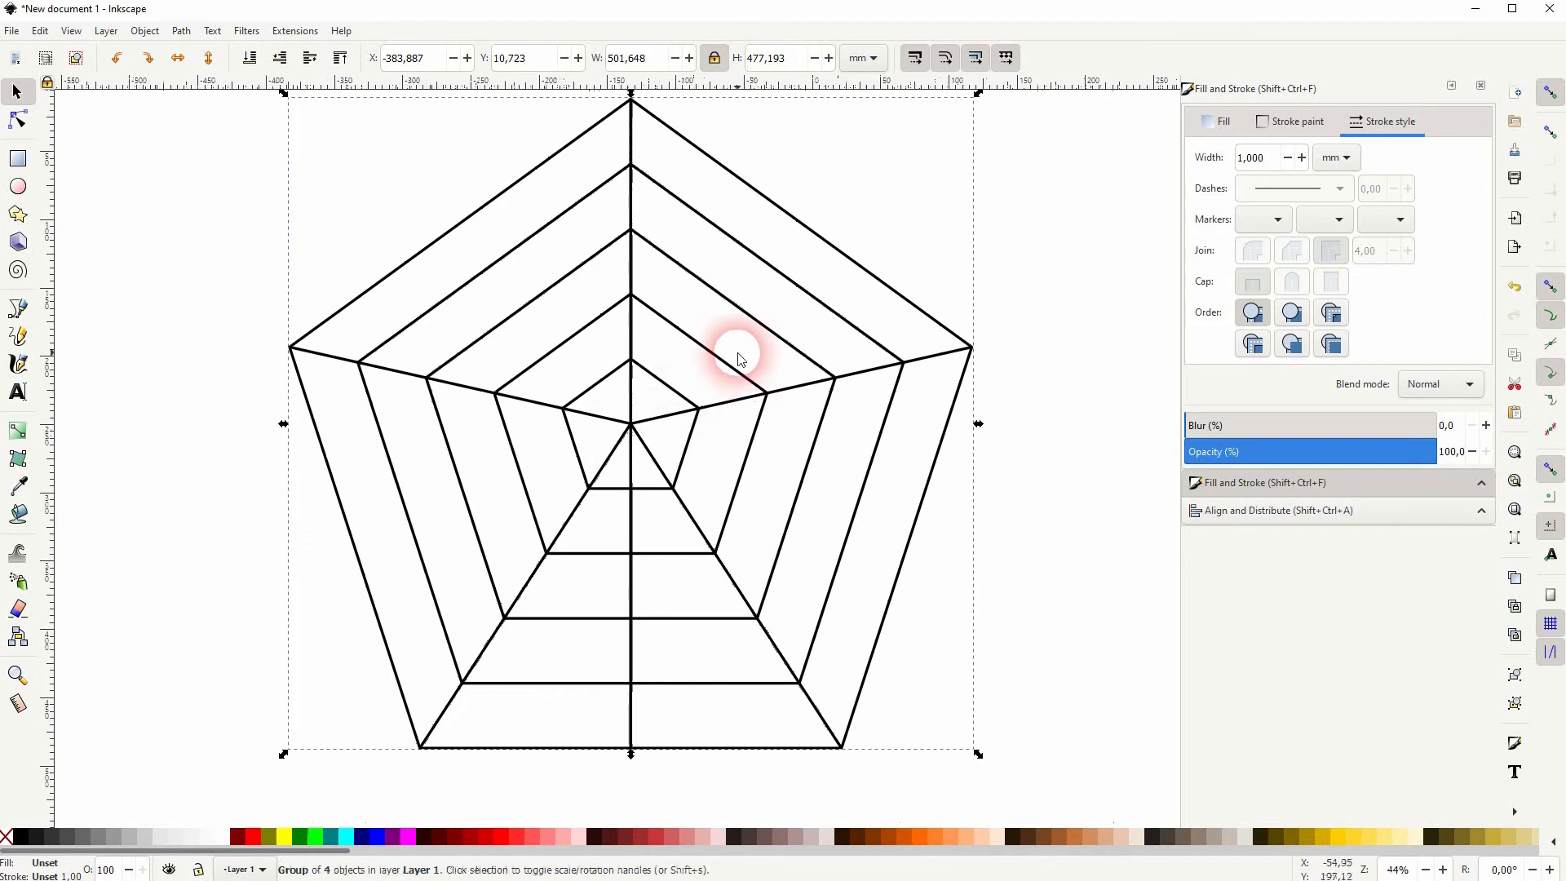
pyautogui.click(94, 206)
pyautogui.click(17, 214)
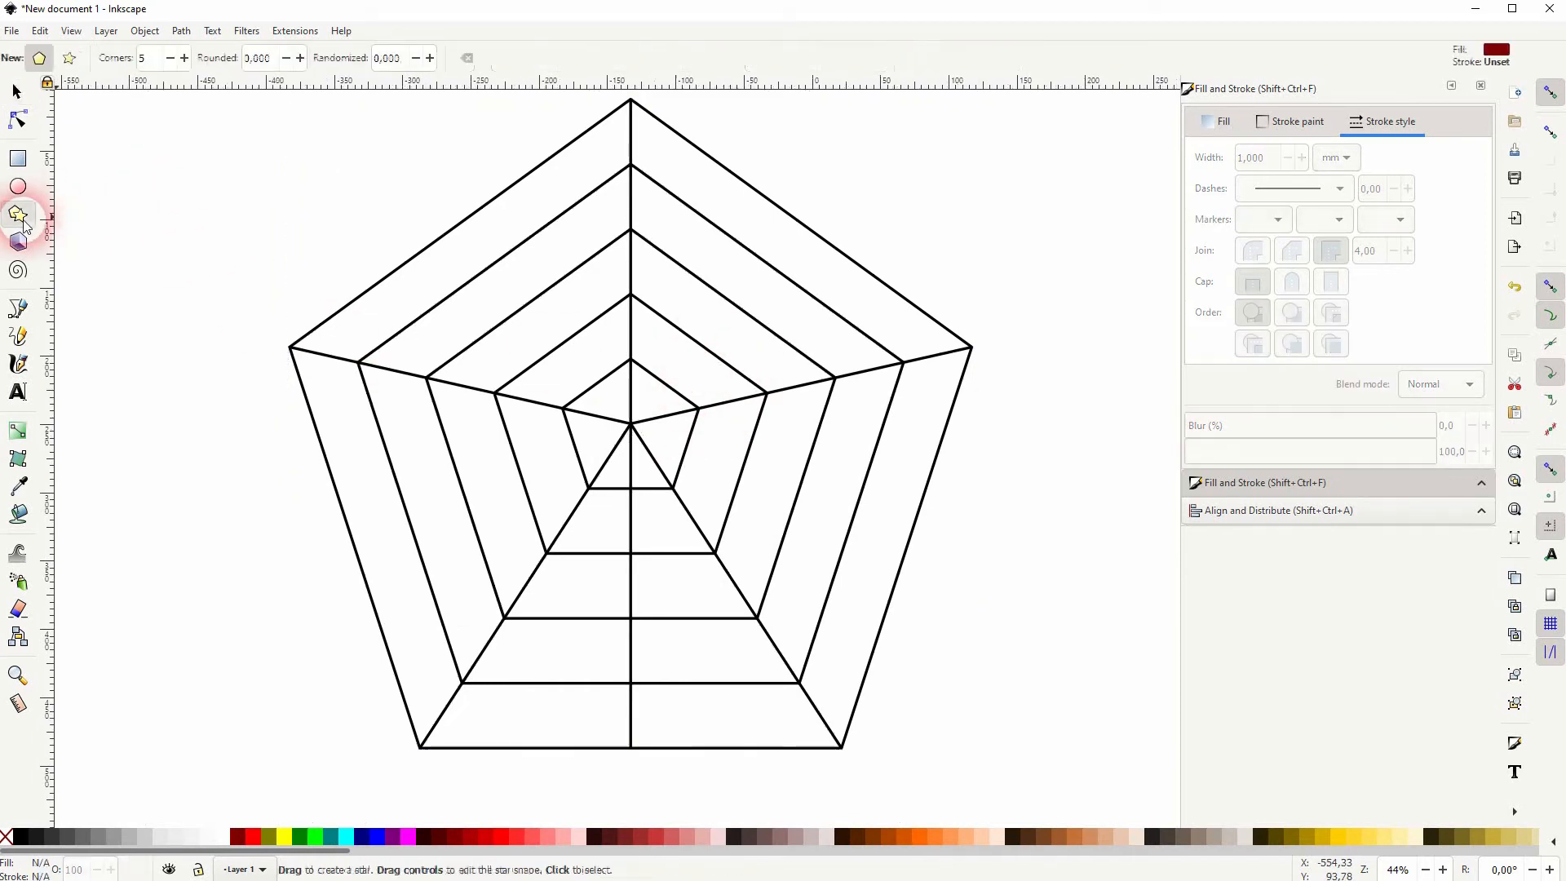
pyautogui.moveTo(632, 426)
pyautogui.mouseDown()
pyautogui.moveTo(790, 566)
pyautogui.moveTo(919, 329)
pyautogui.moveTo(630, 119)
pyautogui.moveTo(632, 100)
pyautogui.mouseUp()
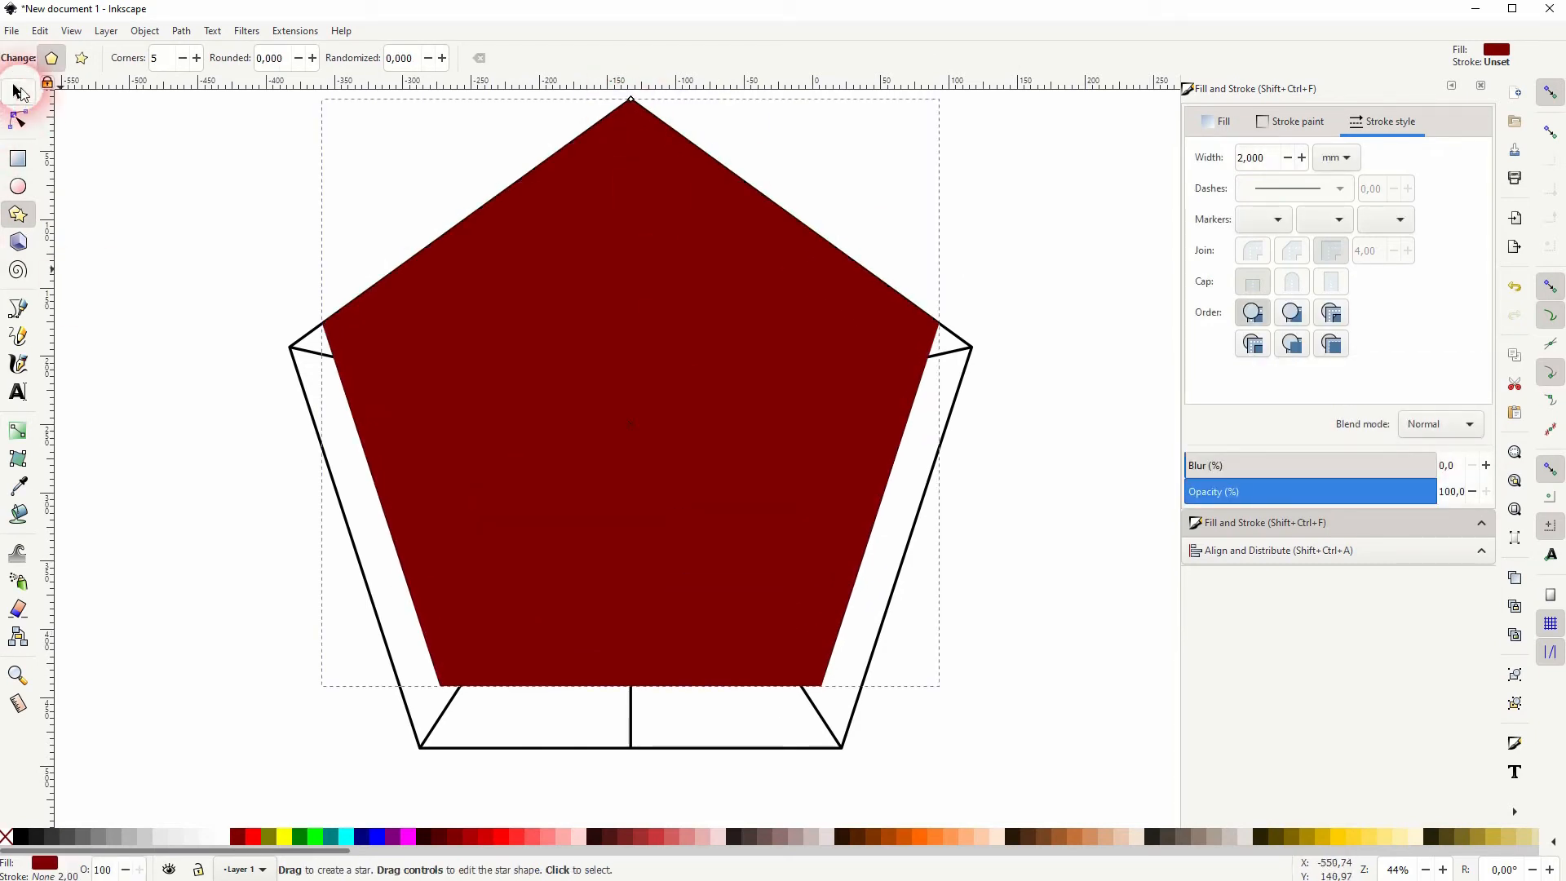
# Stretch the filled polygon to about 500 by 475 mm so its corners match the outermost pentagon.
pyautogui.click(18, 93)
pyautogui.moveTo(631, 691); pyautogui.dragTo(632, 753)
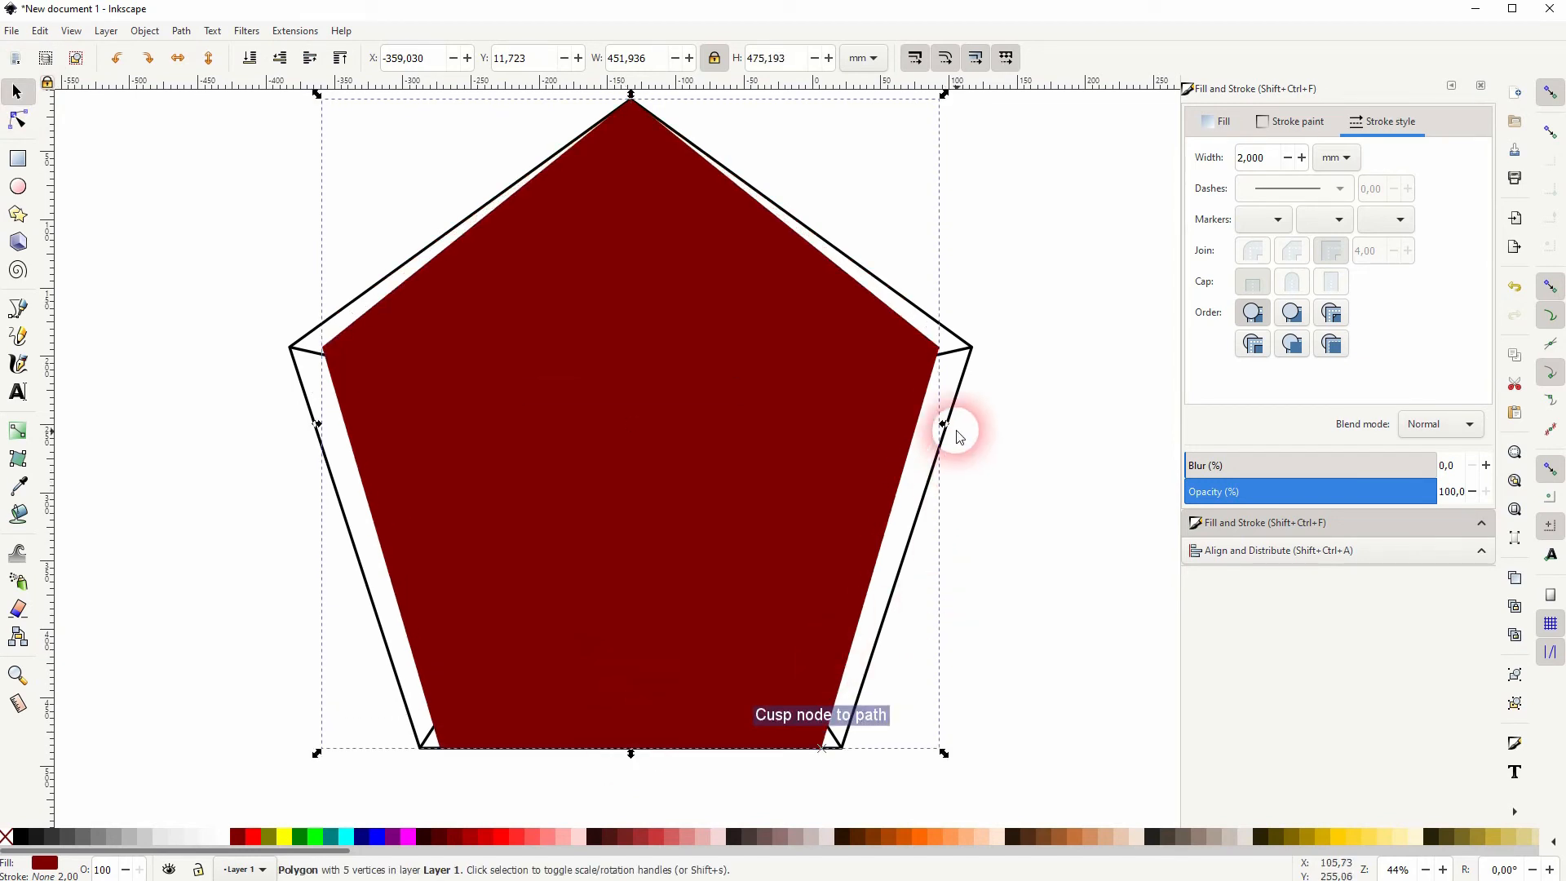
pyautogui.moveTo(944, 424); pyautogui.dragTo(977, 424)
pyautogui.moveTo(303, 439); pyautogui.dragTo(294, 419)
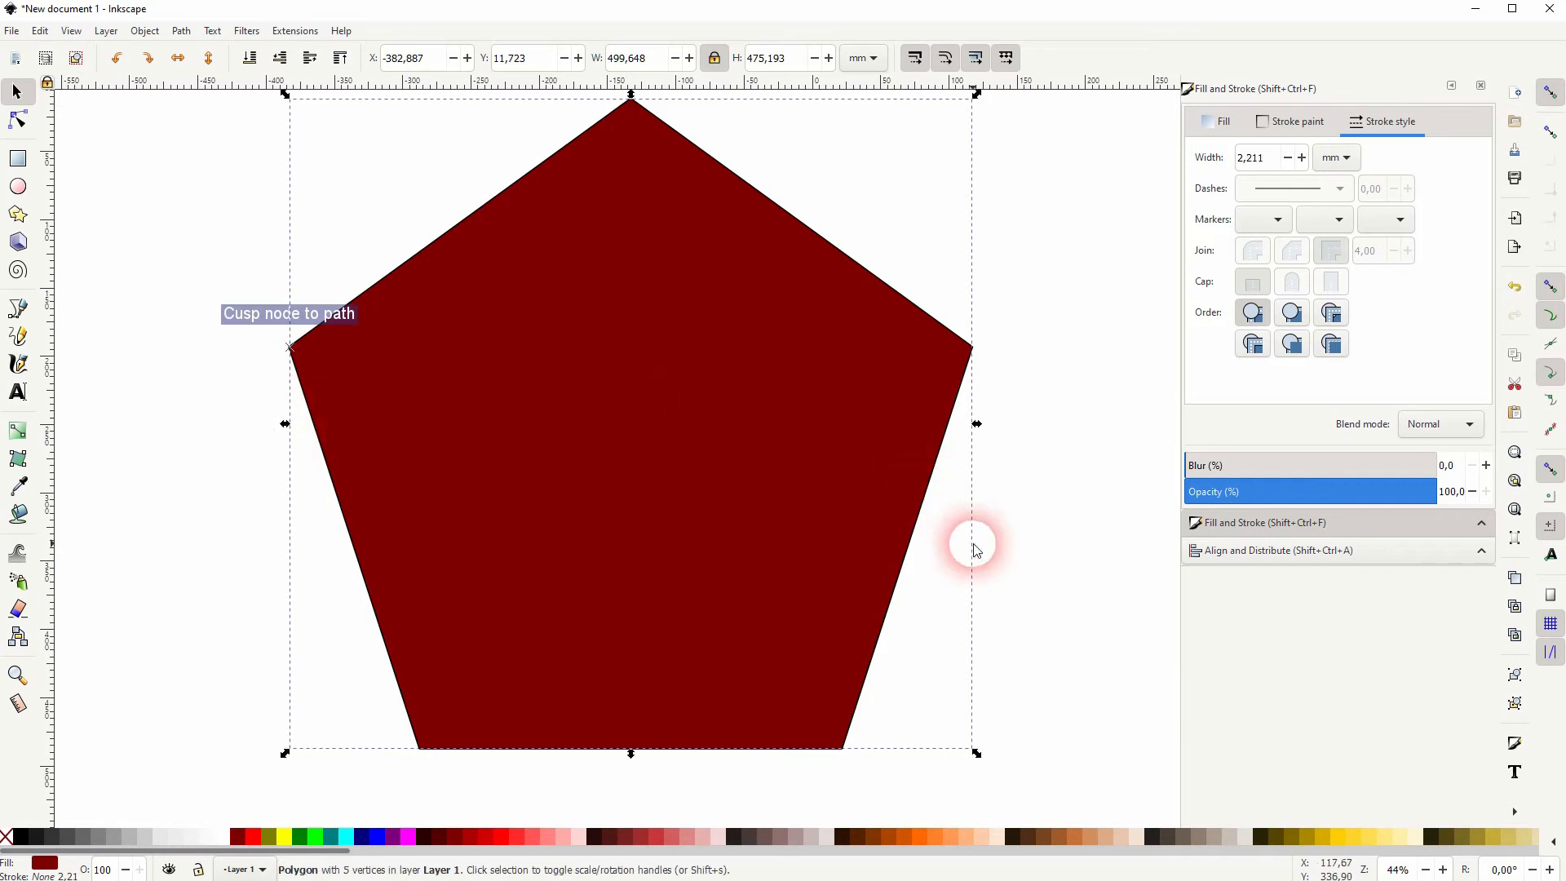
# Send the filled polygon behind the line grid and color it green.
pyautogui.click(251, 58)
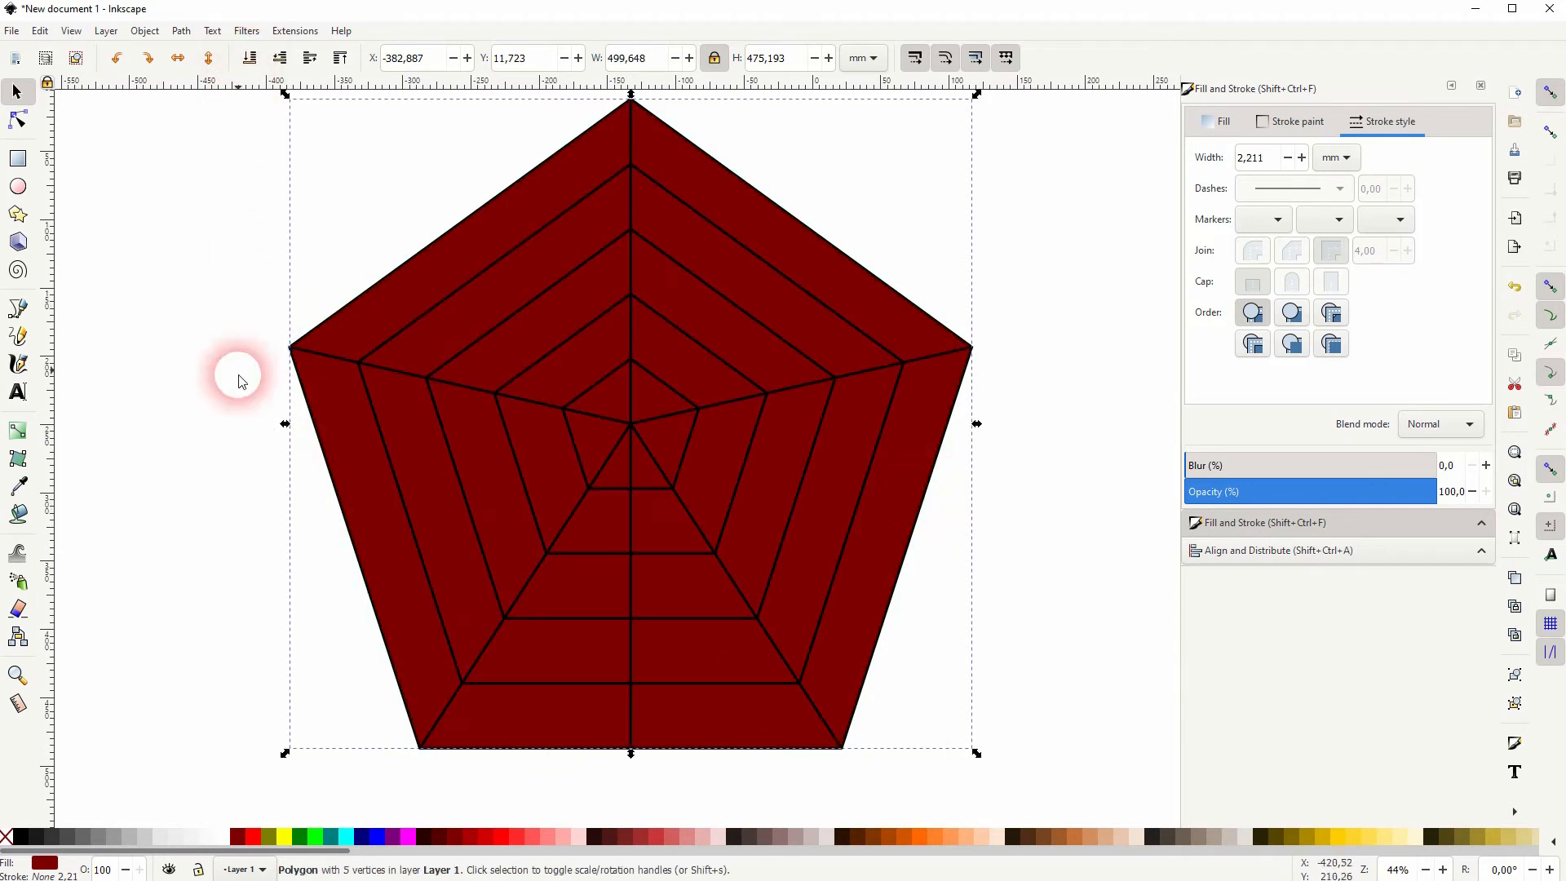
pyautogui.click(315, 837)
pyautogui.click(300, 837)
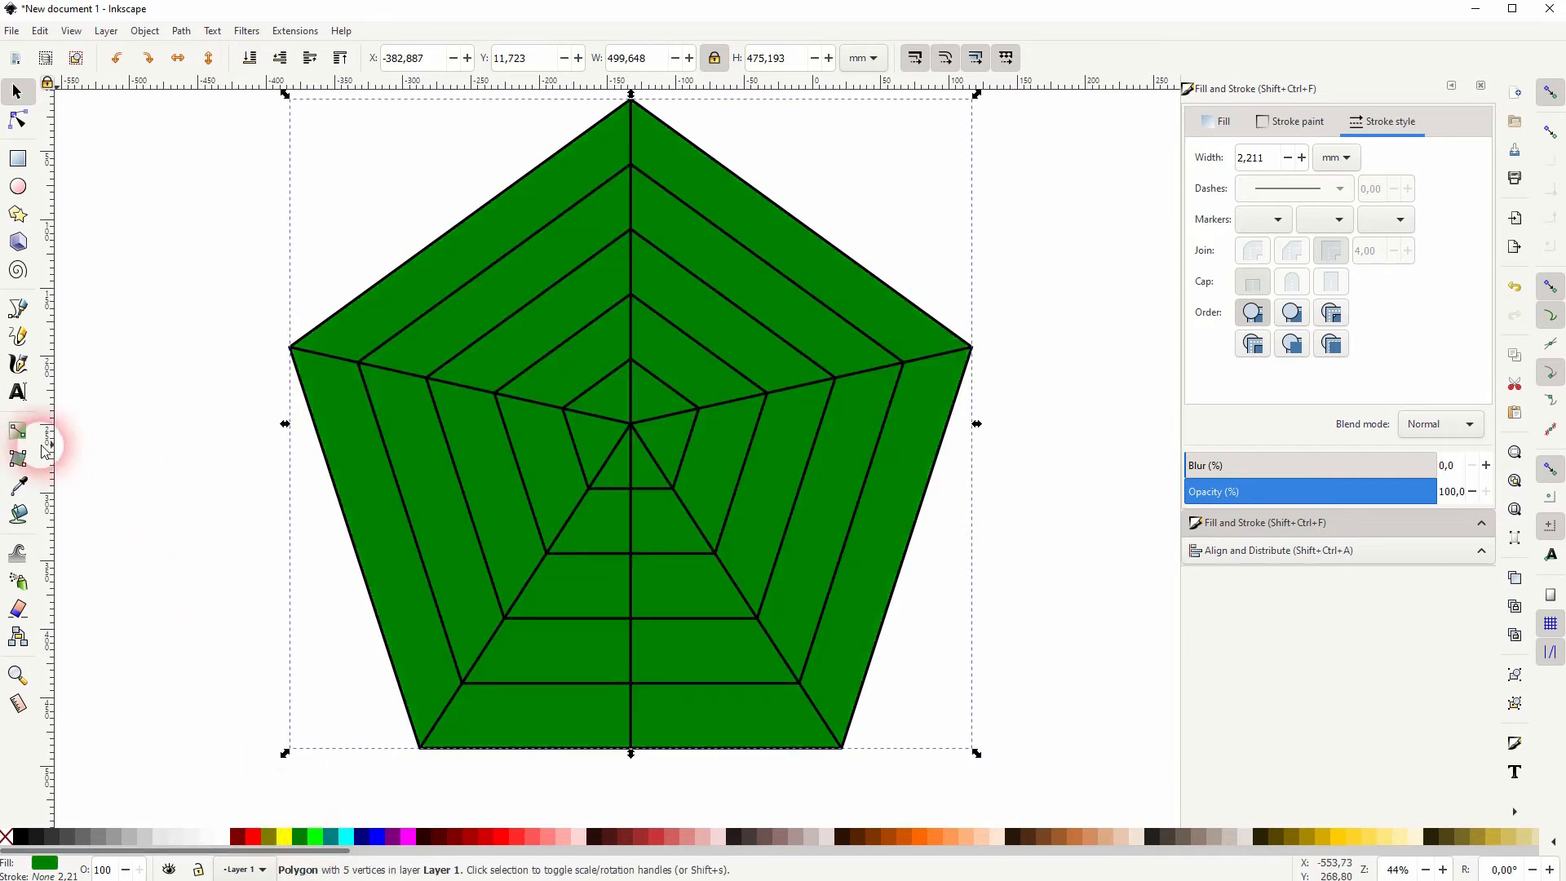
# Apply a linear gradient from green to transparent across the polygon, from its lower-left edge to its right vertex.
pyautogui.click(18, 430)
pyautogui.moveTo(277, 463); pyautogui.dragTo(972, 357)
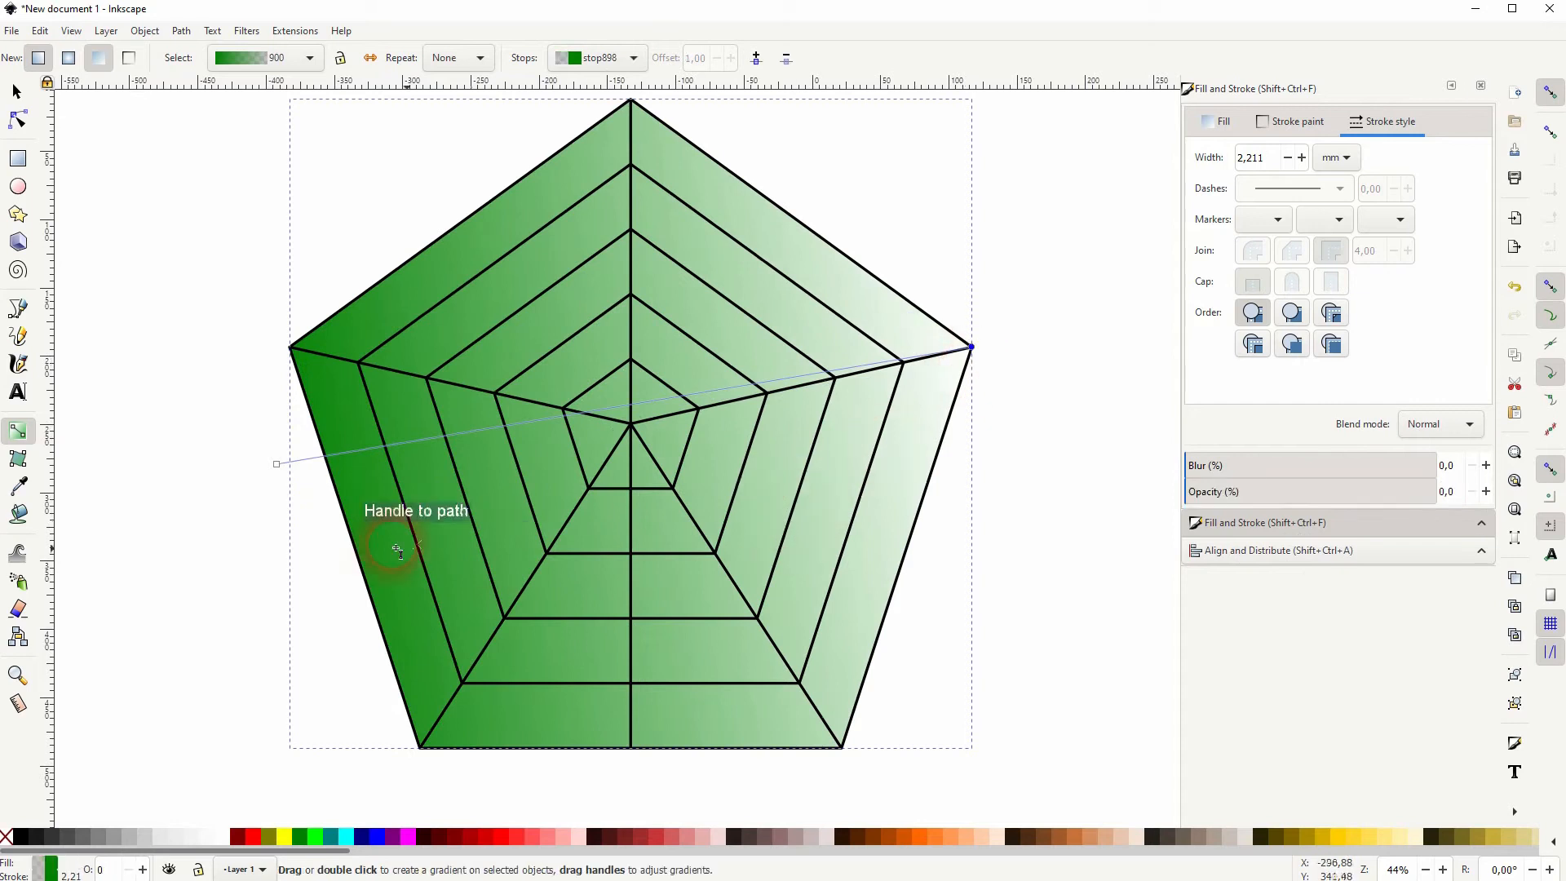
pyautogui.moveTo(277, 464); pyautogui.dragTo(346, 497)
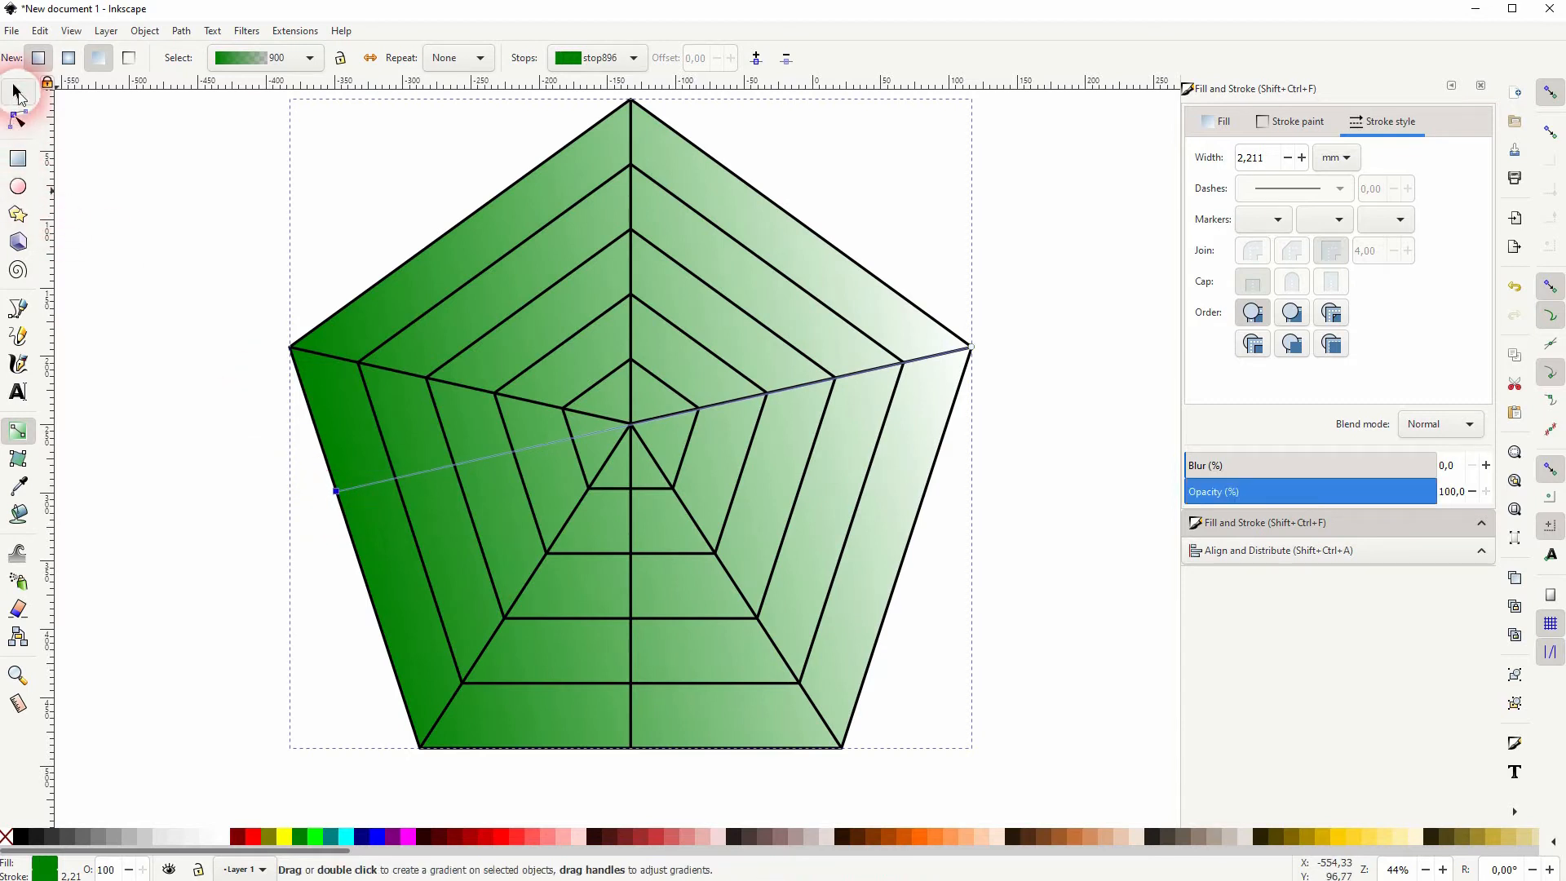
pyautogui.click(17, 94)
pyautogui.press('Escape')
pyautogui.scroll(-1, 512, 537)
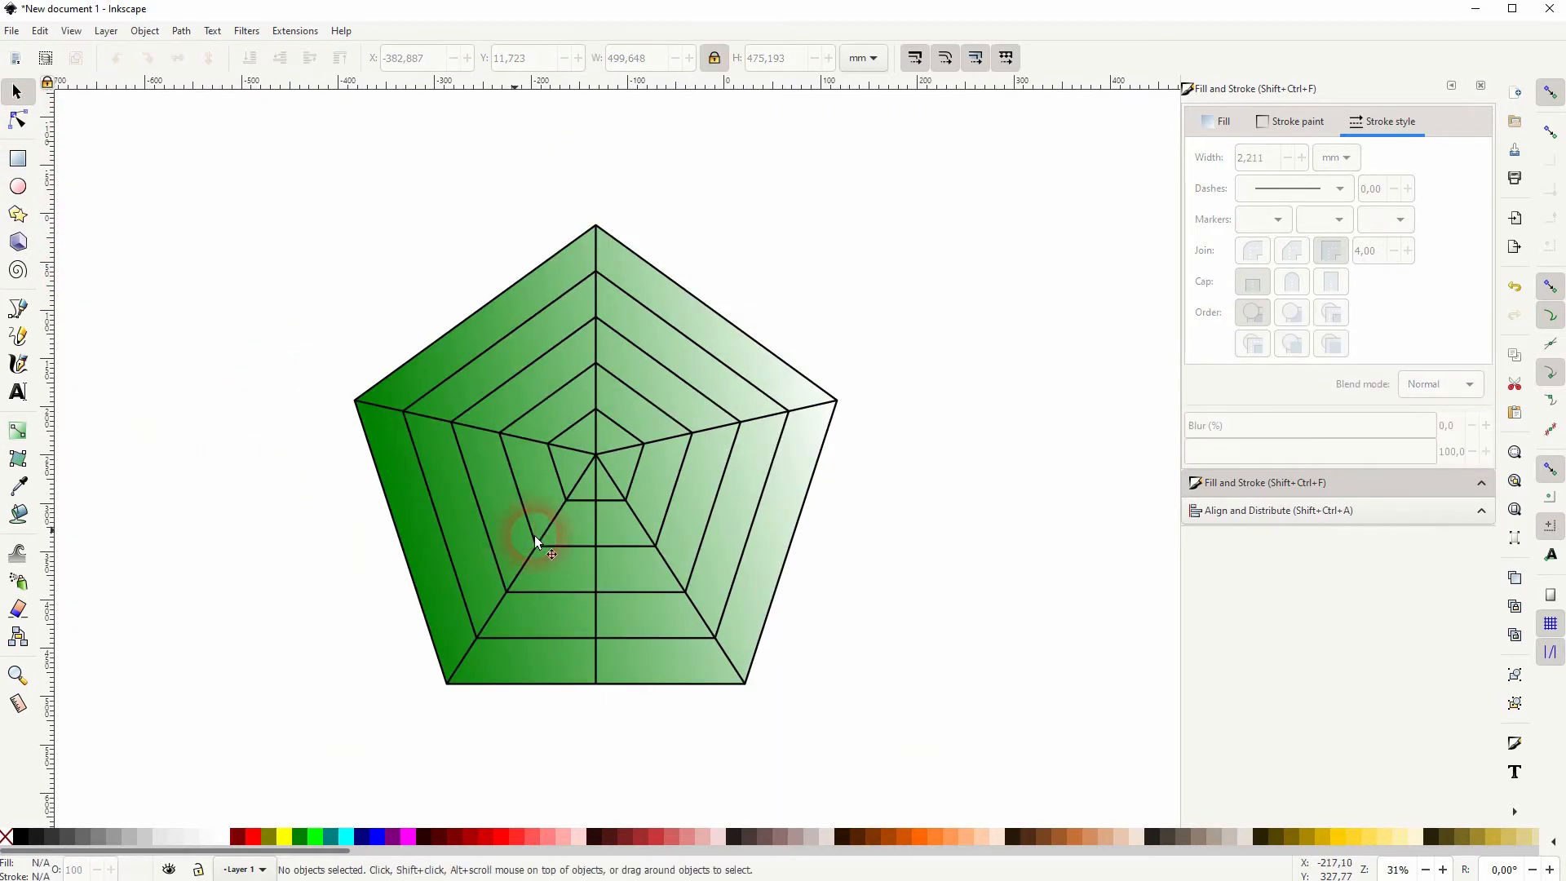
pyautogui.click(873, 471)
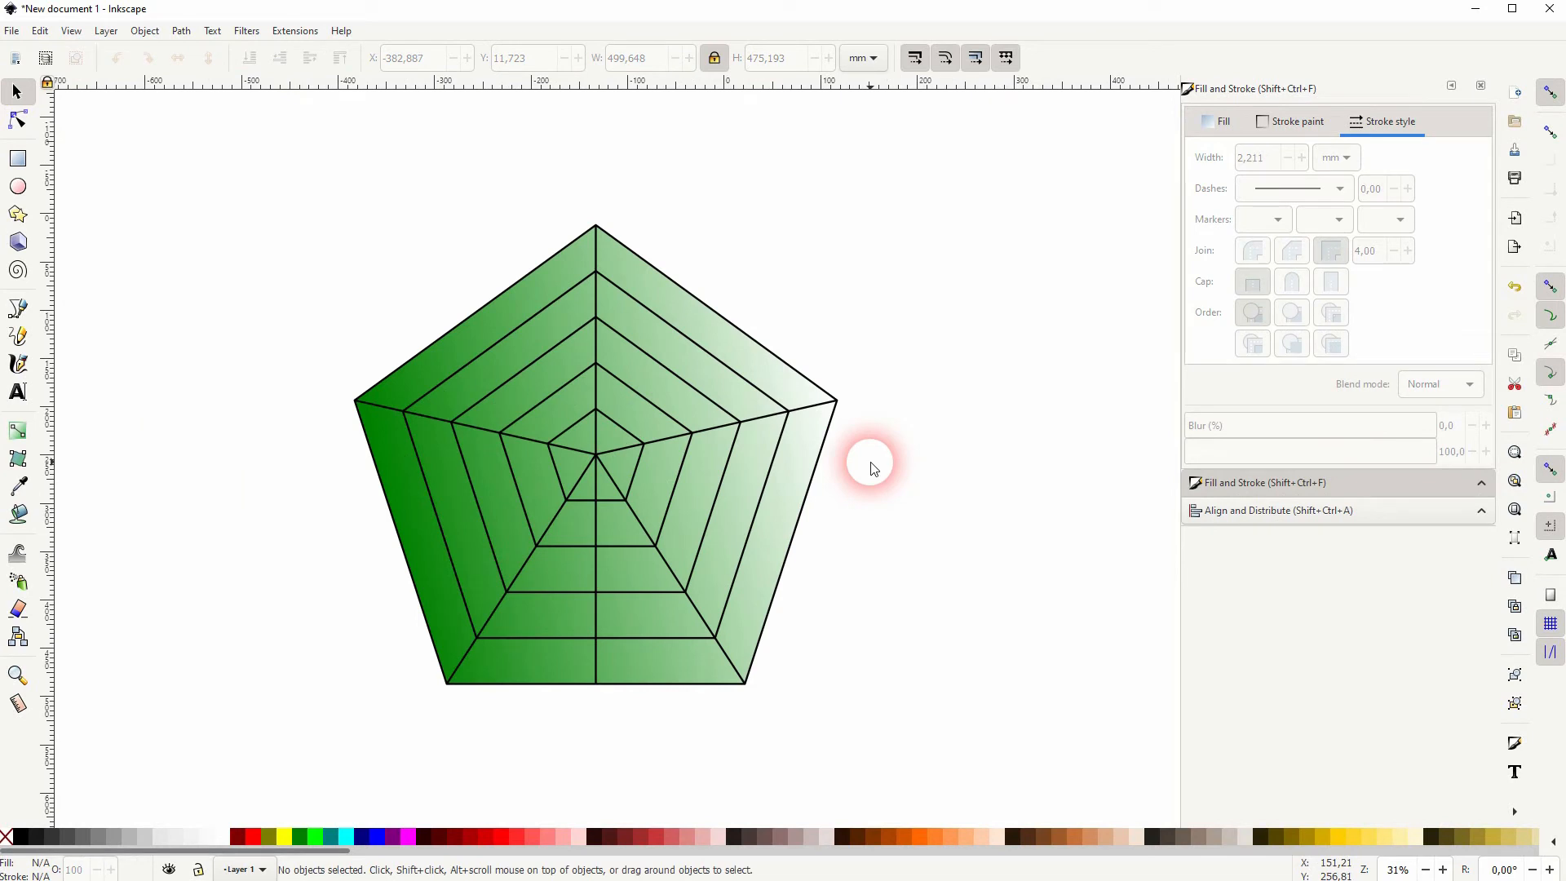
# Add the text "Sales" above the pentagon's top vertex and enlarge it to about 106 mm wide.
pyautogui.click(18, 392)
pyautogui.click(572, 201)
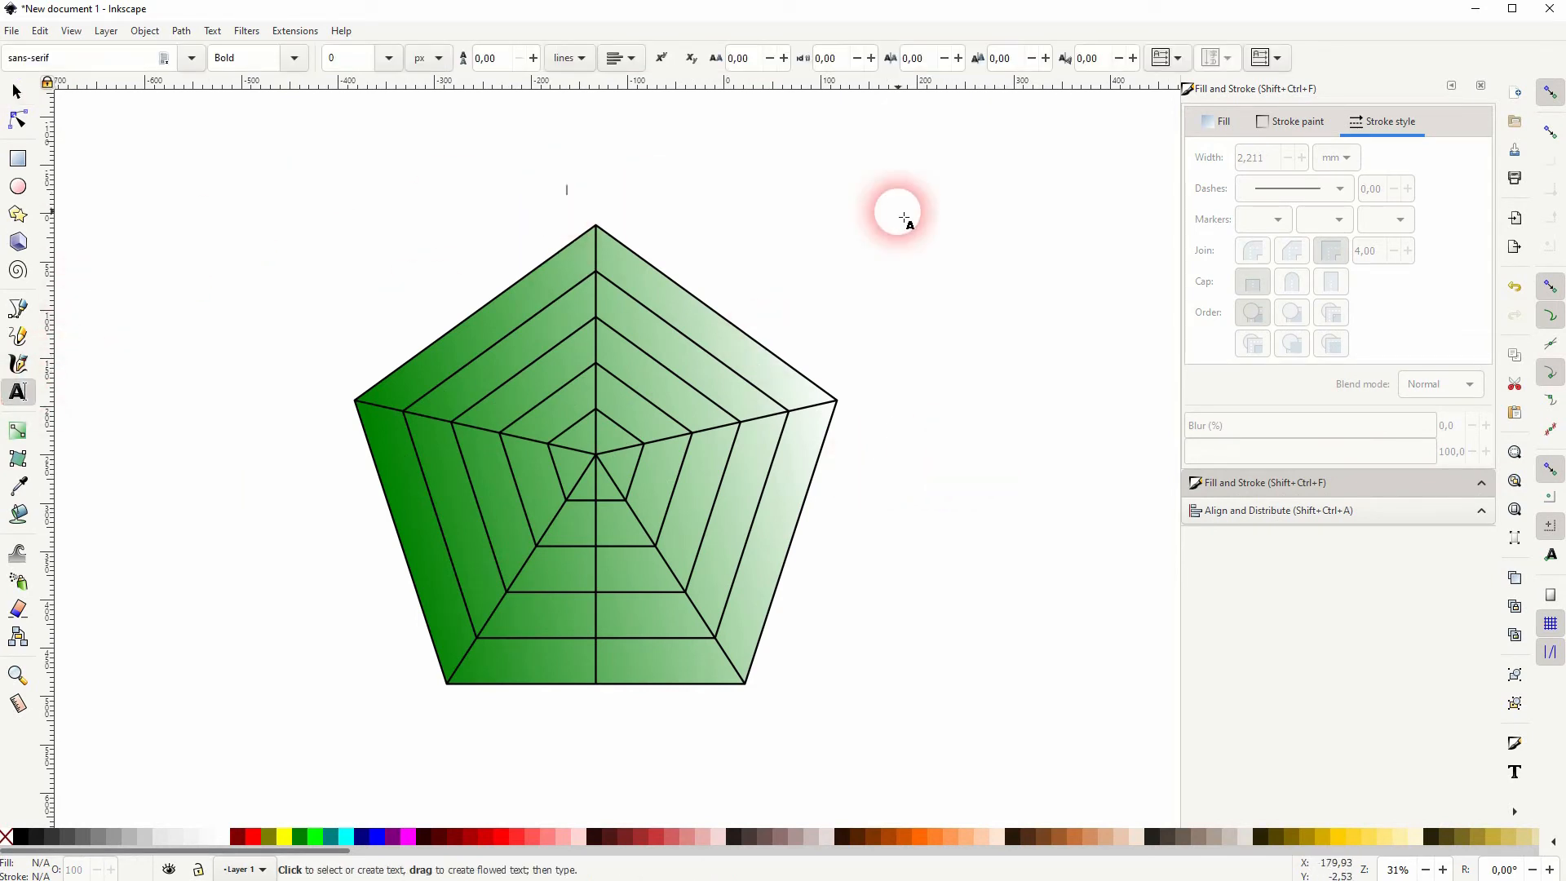
pyautogui.write('Sales')
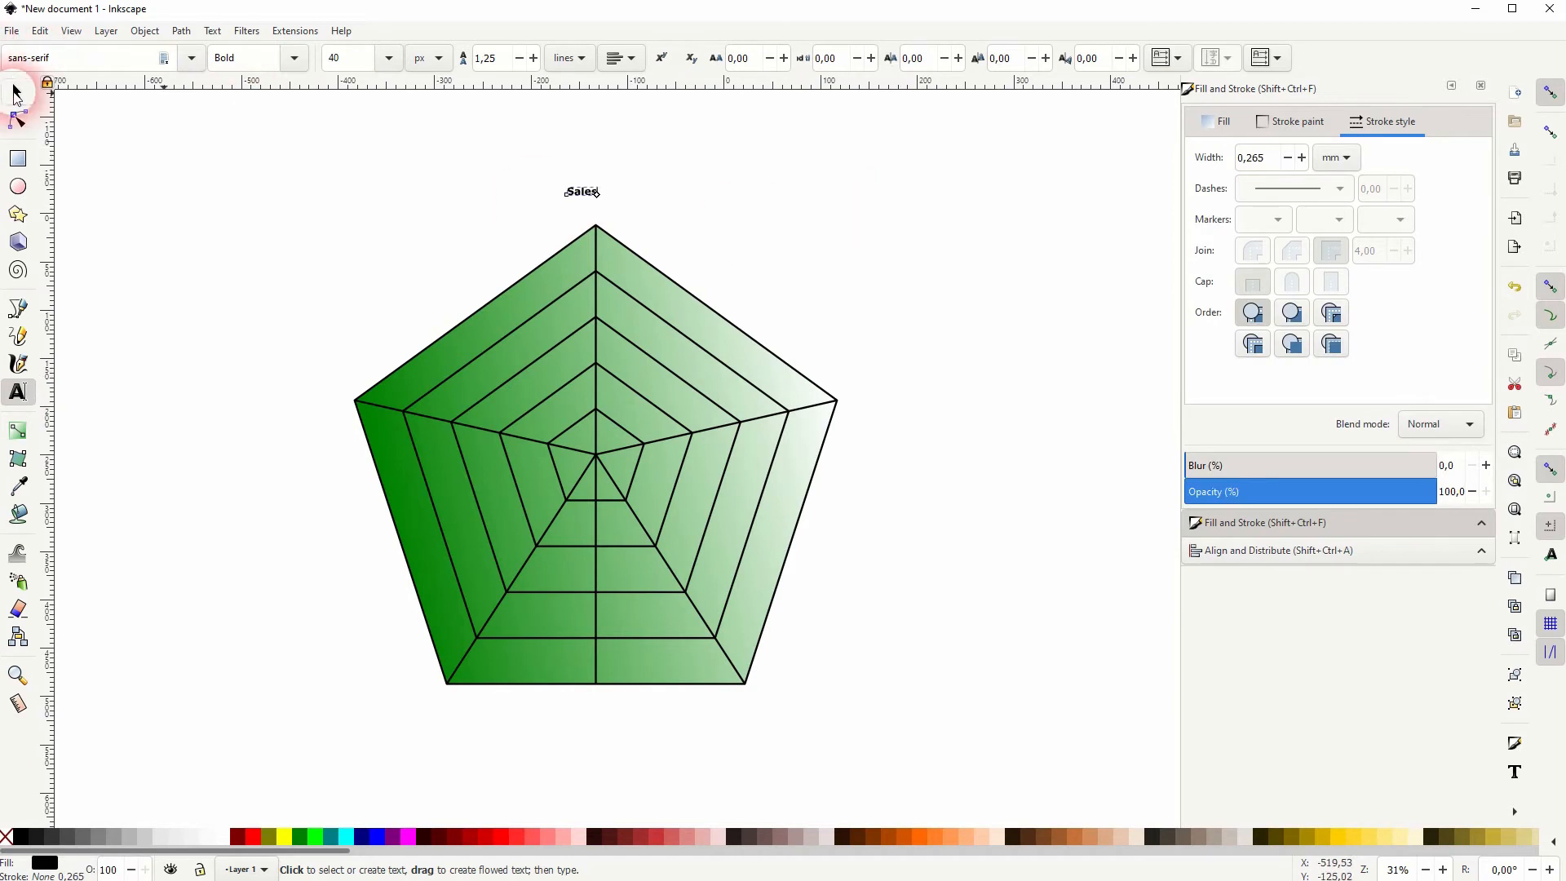
pyautogui.click(16, 95)
pyautogui.moveTo(604, 201); pyautogui.dragTo(636, 209)
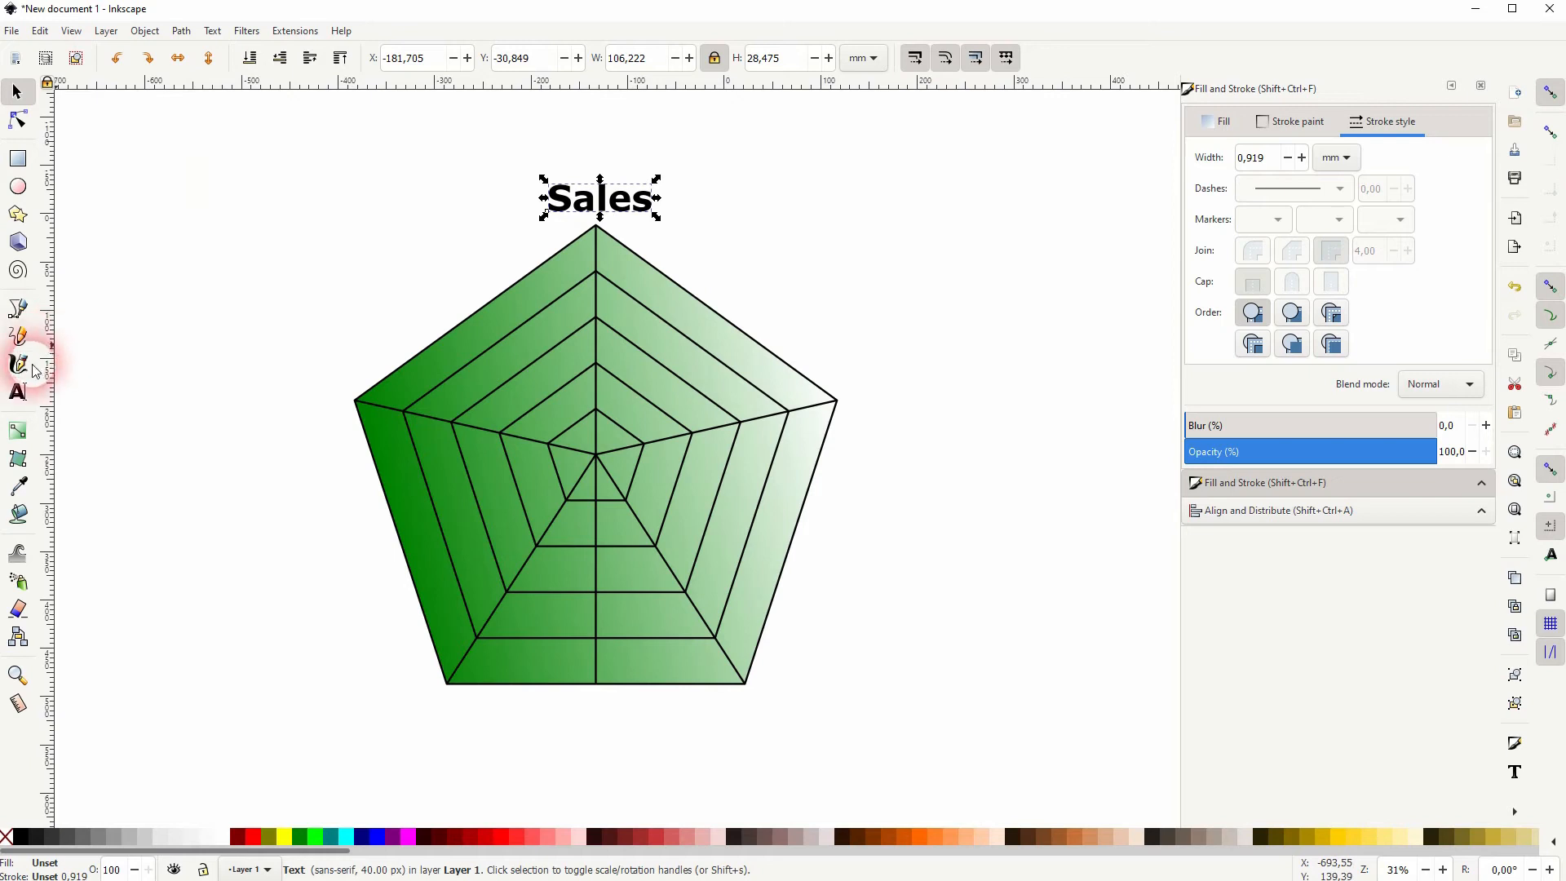
# Change the font style of the "Sales" label to Normal.
pyautogui.click(24, 387)
pyautogui.click(293, 58)
pyautogui.click(282, 103)
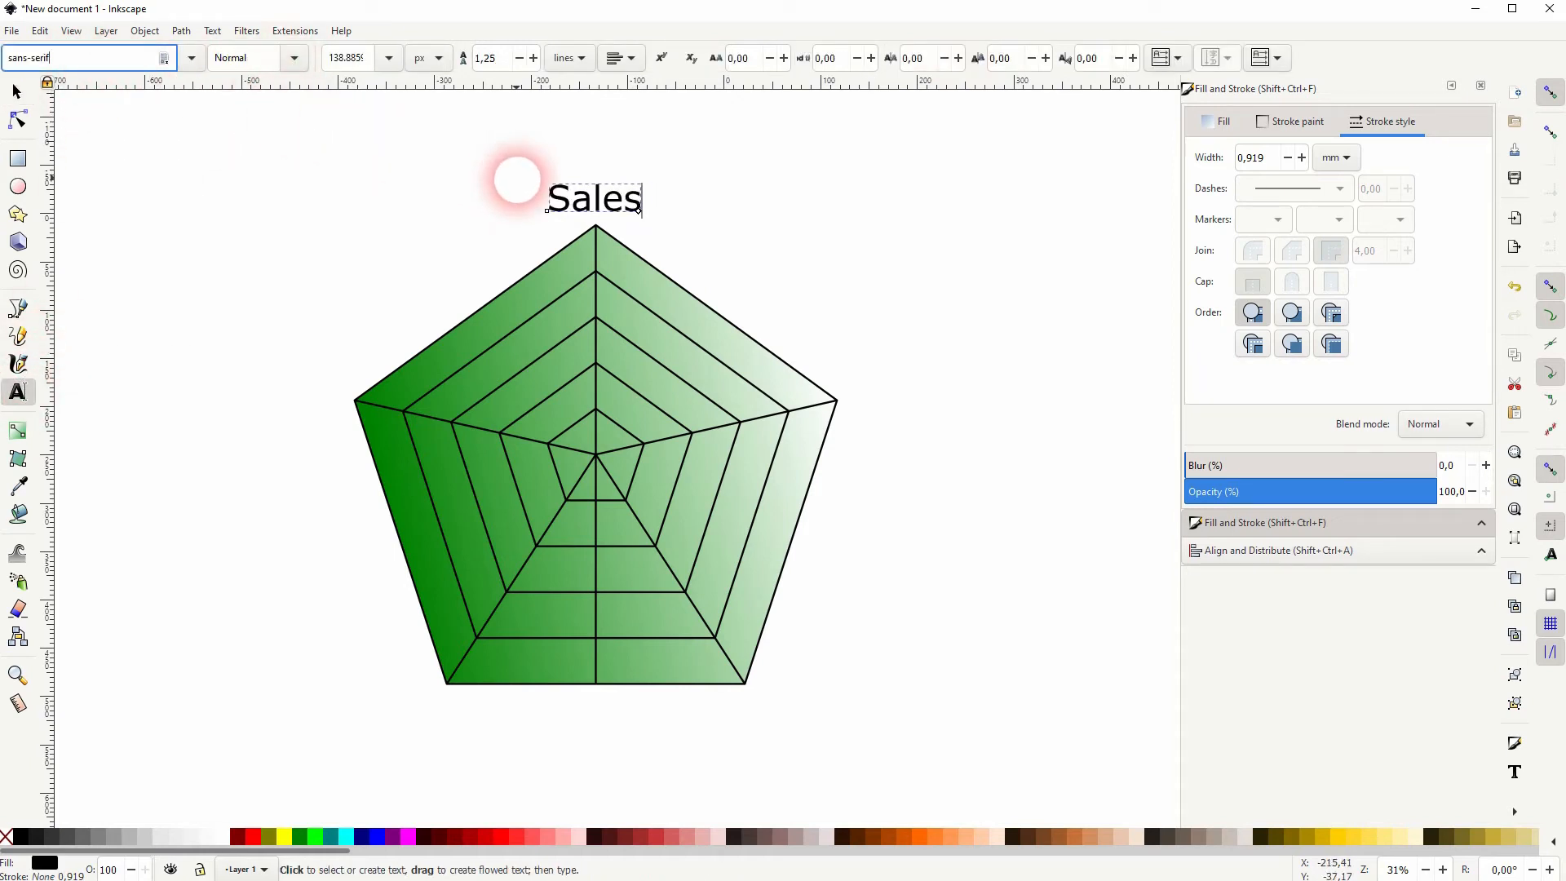
pyautogui.click(17, 91)
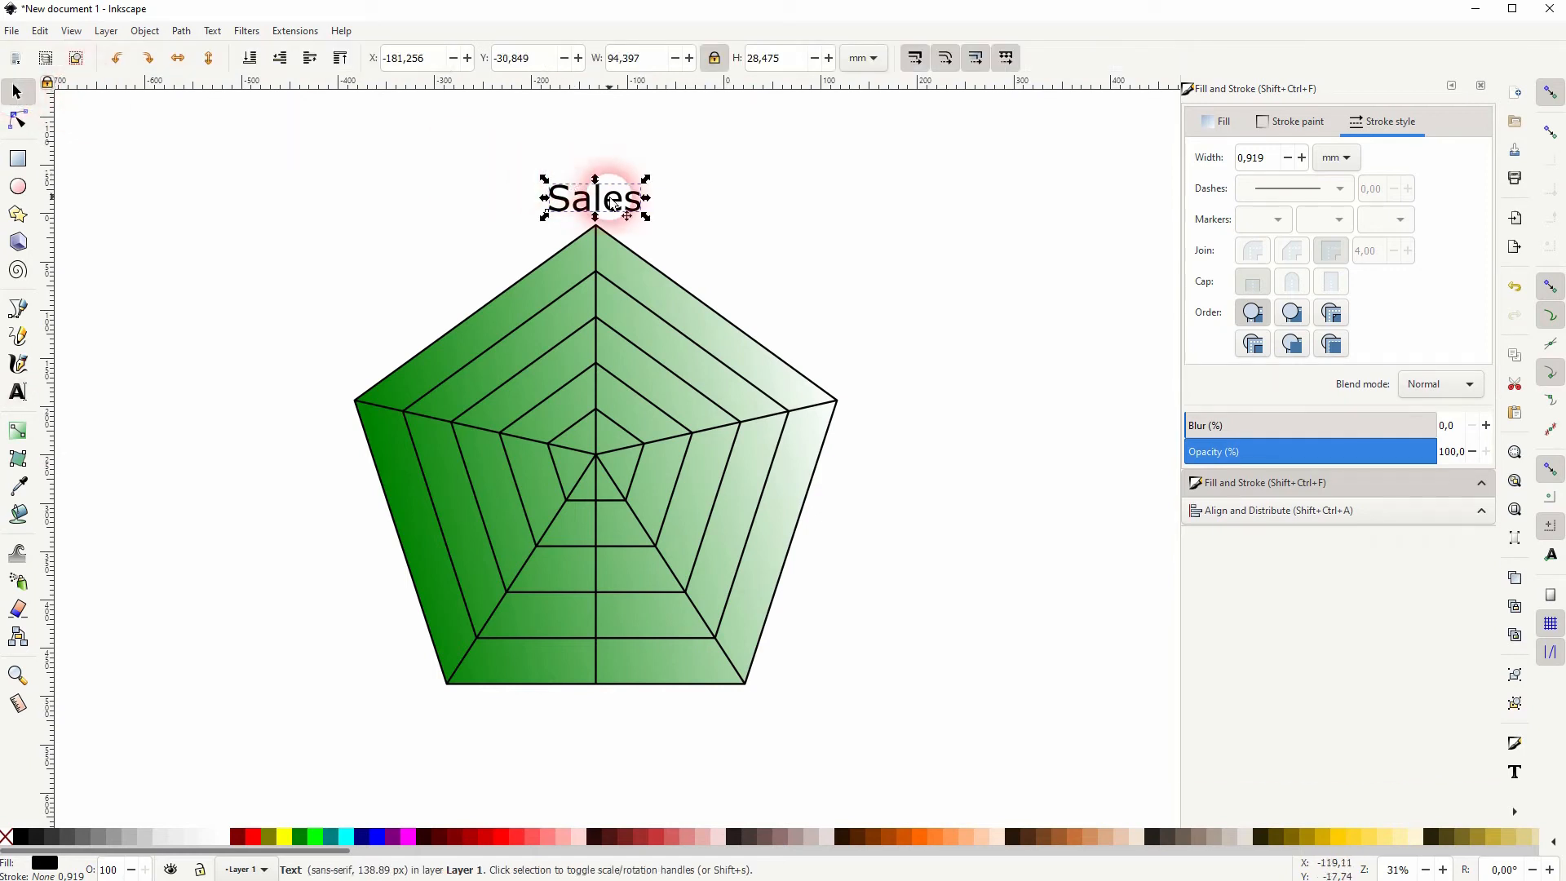
# Center the line grid horizontally on the "Sales" label, aligning relative to the last selected object.
pyautogui.click(598, 414)
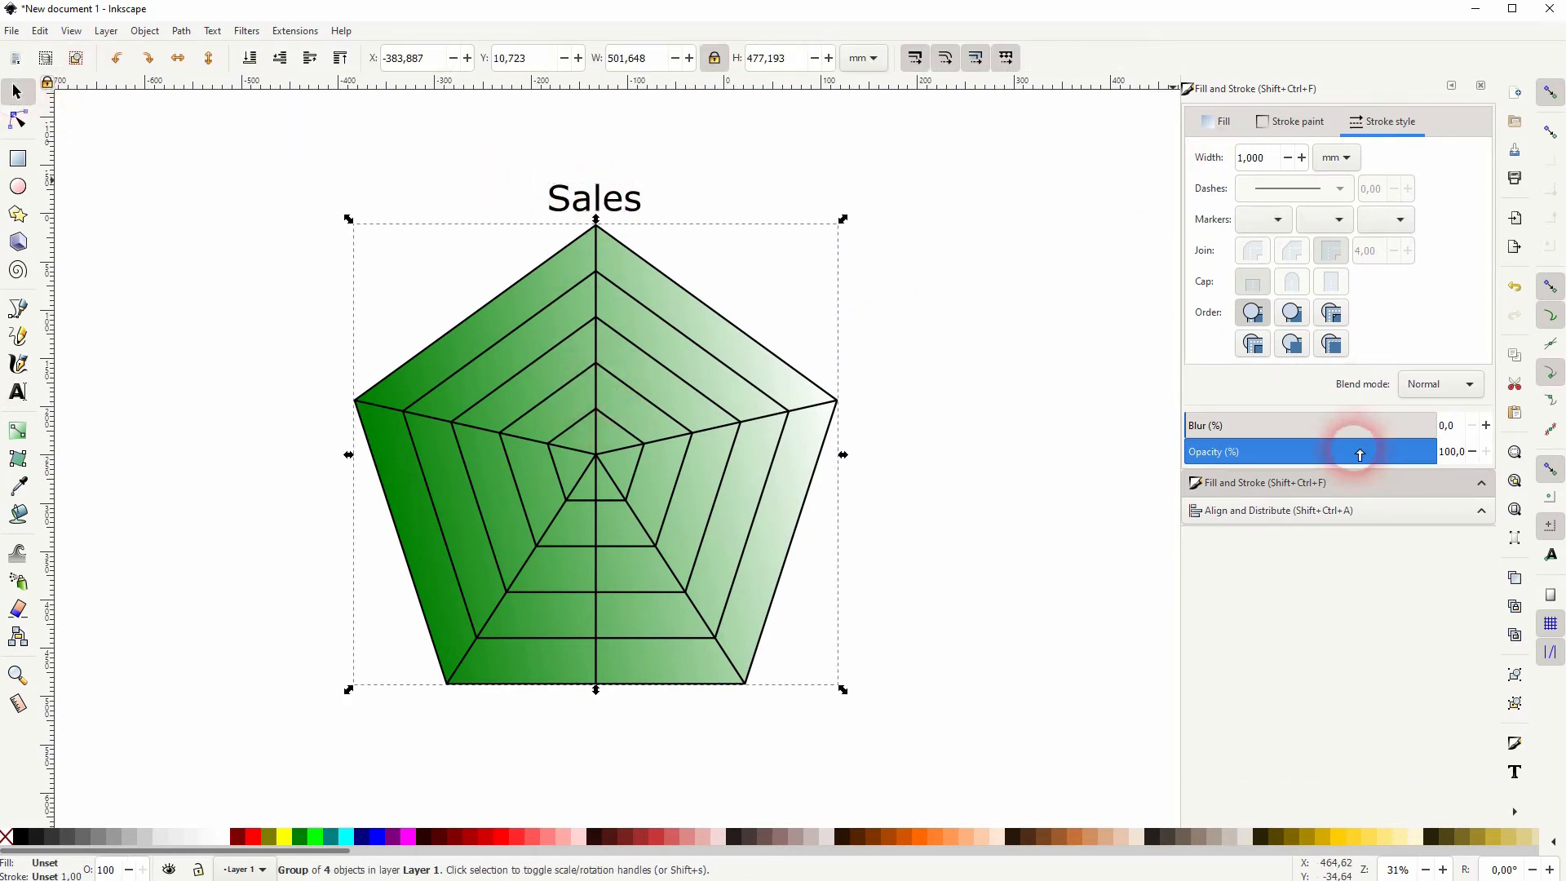
pyautogui.click(1341, 509)
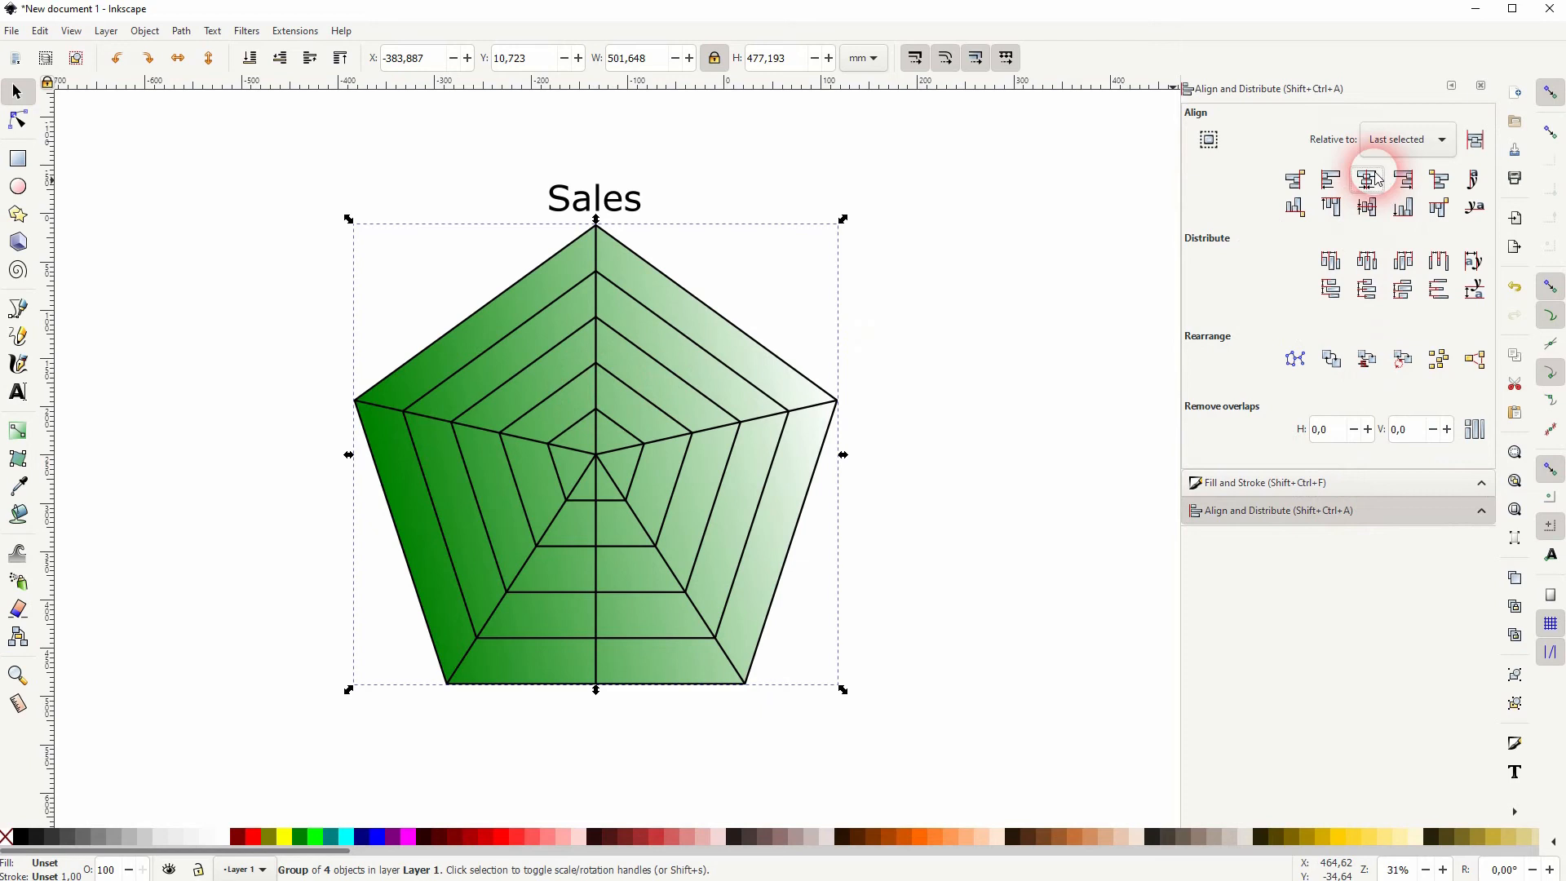
pyautogui.keyDown('shift'); pyautogui.click(636, 204); pyautogui.keyUp('shift')
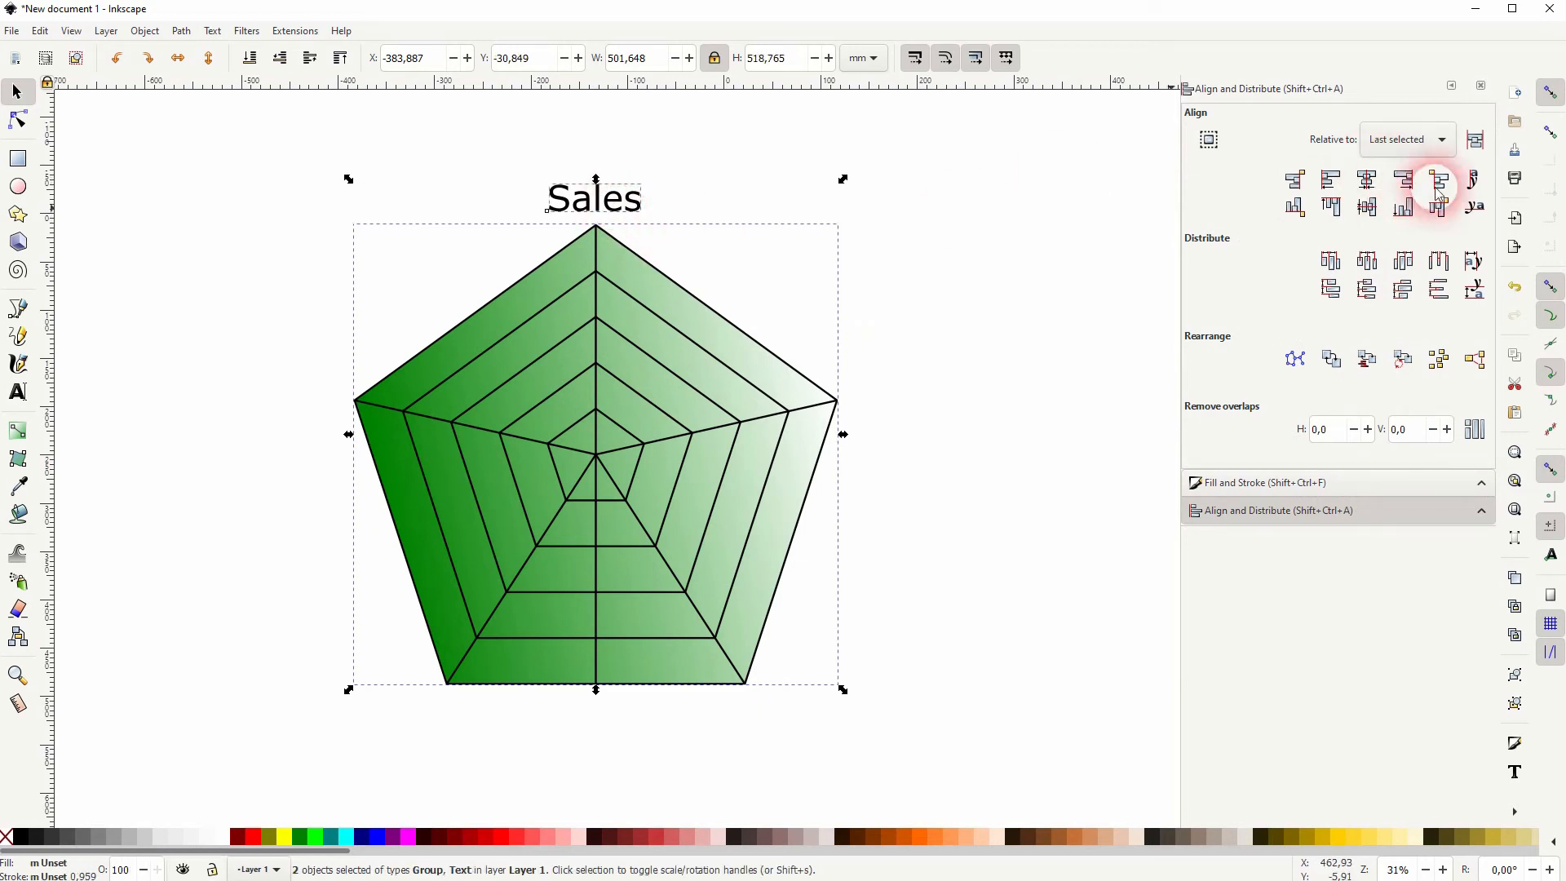
pyautogui.click(1368, 179)
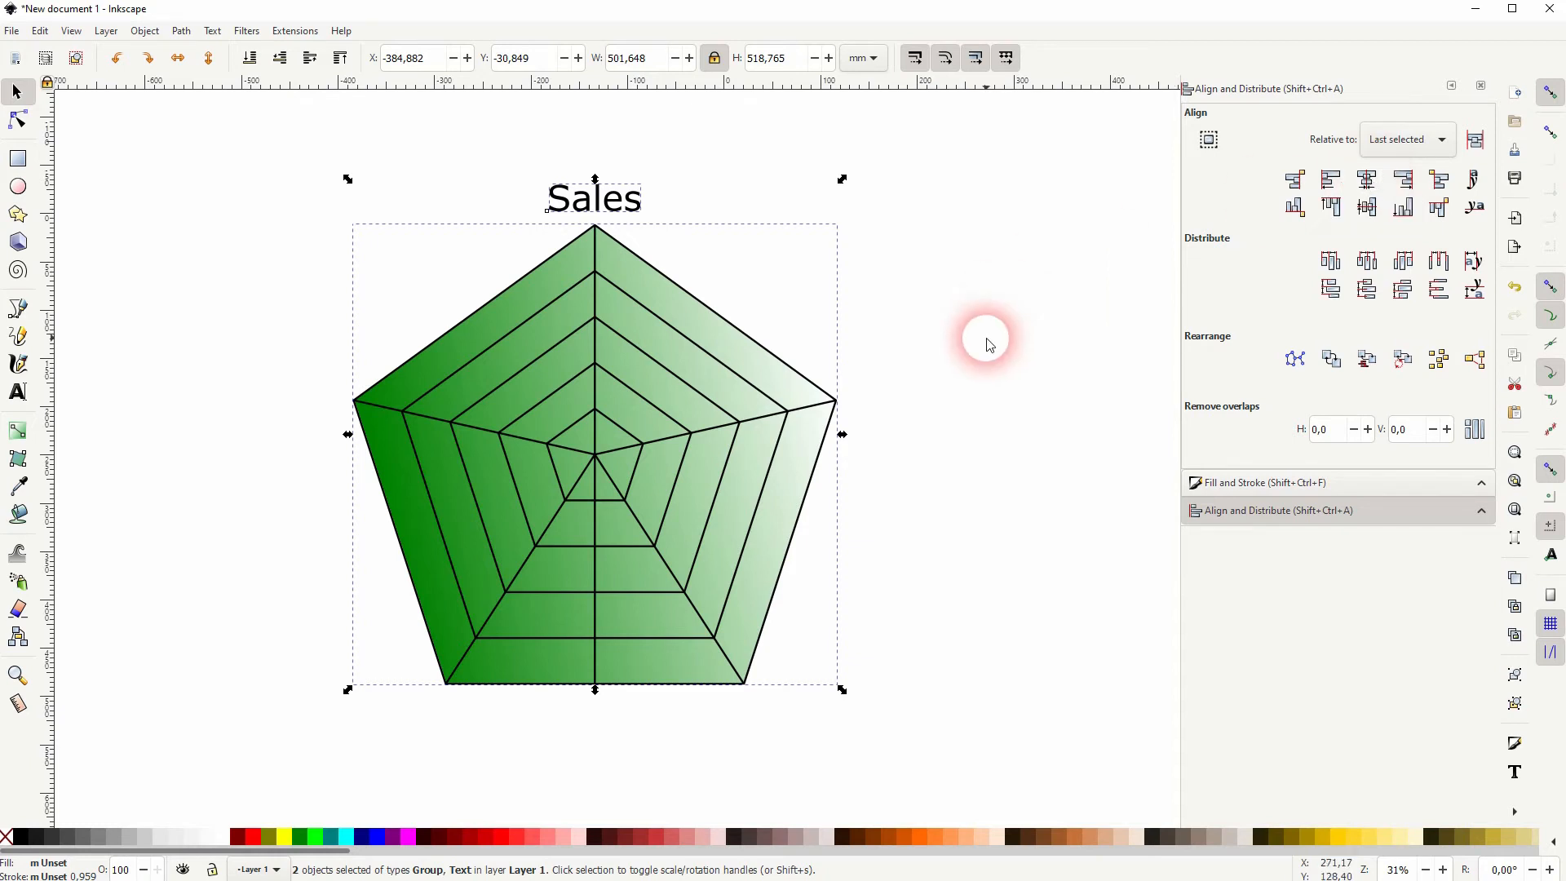
pyautogui.click(974, 334)
# Duplicate the "Sales" label and place one copy beside each of the pentagon's four other vertices.
pyautogui.click(609, 215)
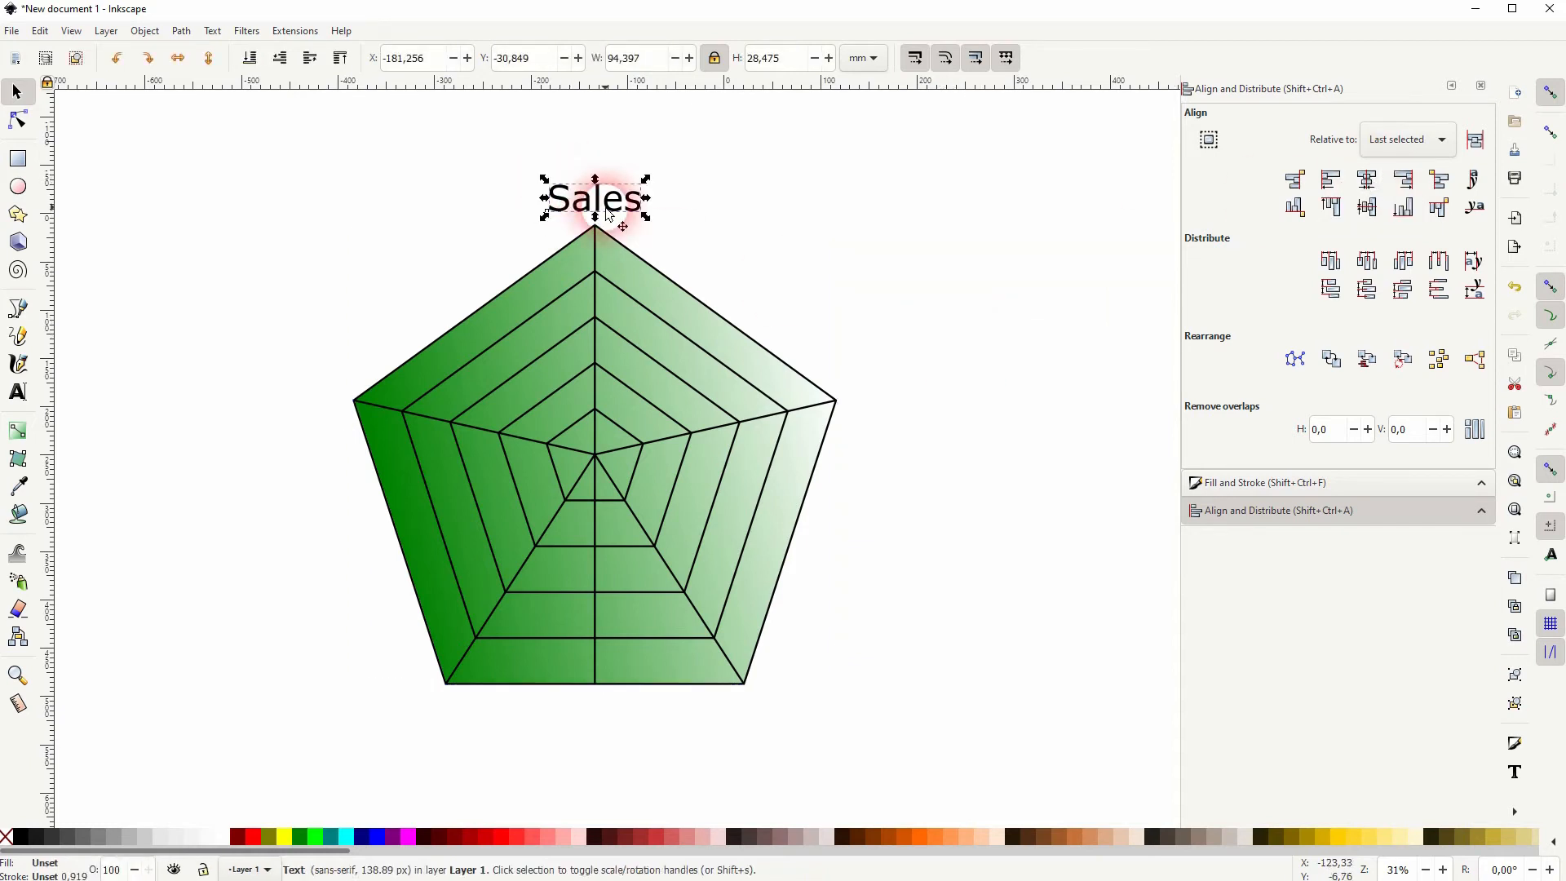
pyautogui.hotkey('ctrl', 'd')
pyautogui.moveTo(609, 215); pyautogui.dragTo(393, 715)
pyautogui.hotkey('ctrl', 'd')
pyautogui.hotkey('ctrl', 'd')
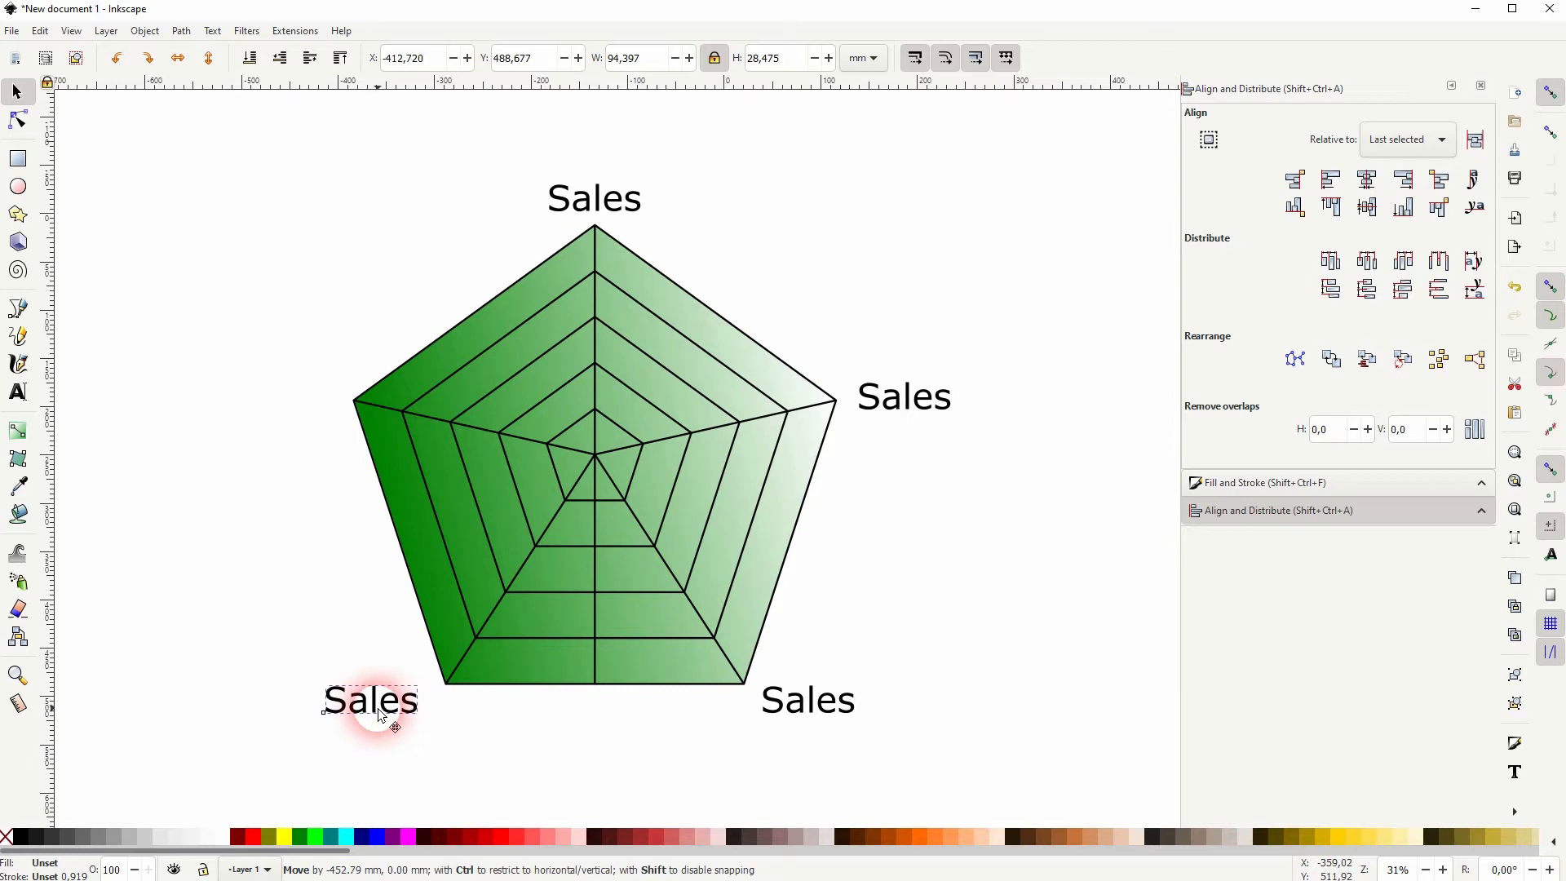
pyautogui.moveTo(391, 708); pyautogui.dragTo(286, 401)
pyautogui.hotkey('ctrl', 'd')
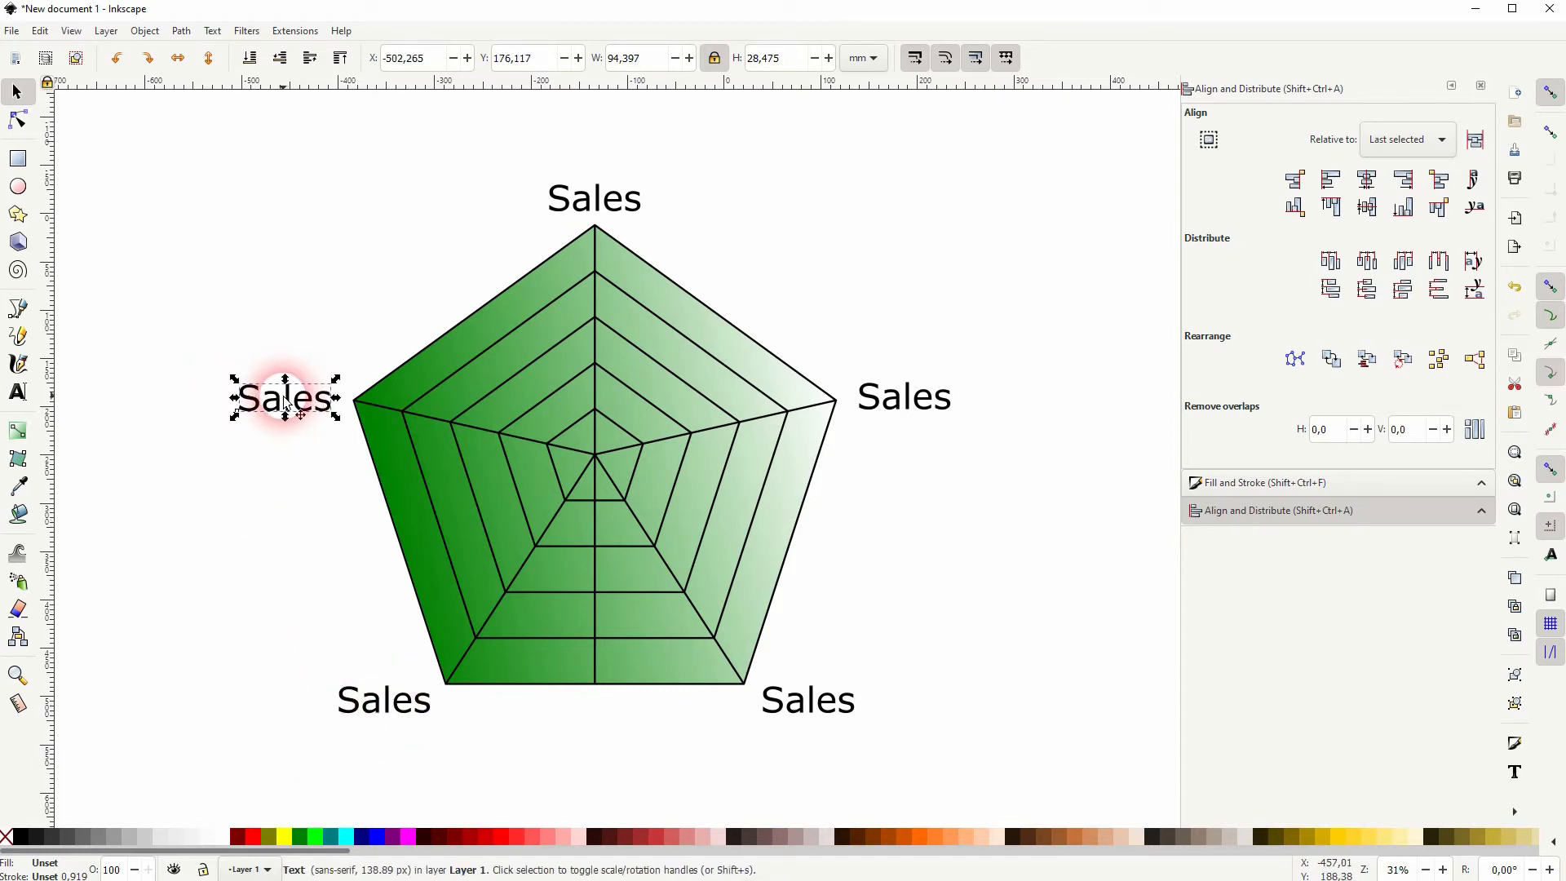
# Replace the text of the label beside the right vertex with "Marketing".
pyautogui.doubleClick(902, 408)
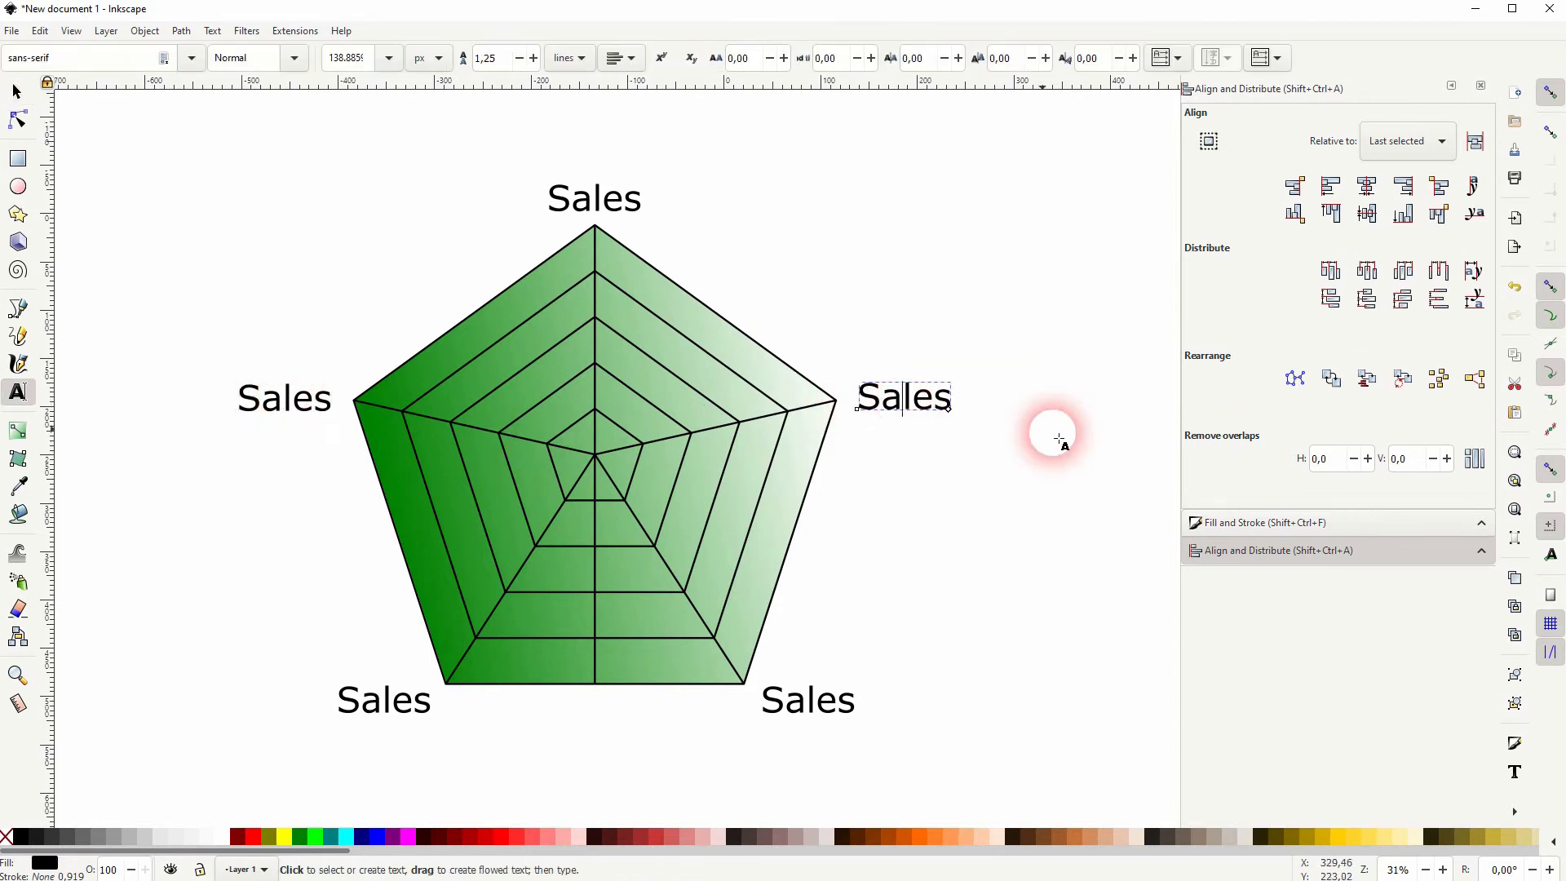
pyautogui.write('Marketing')
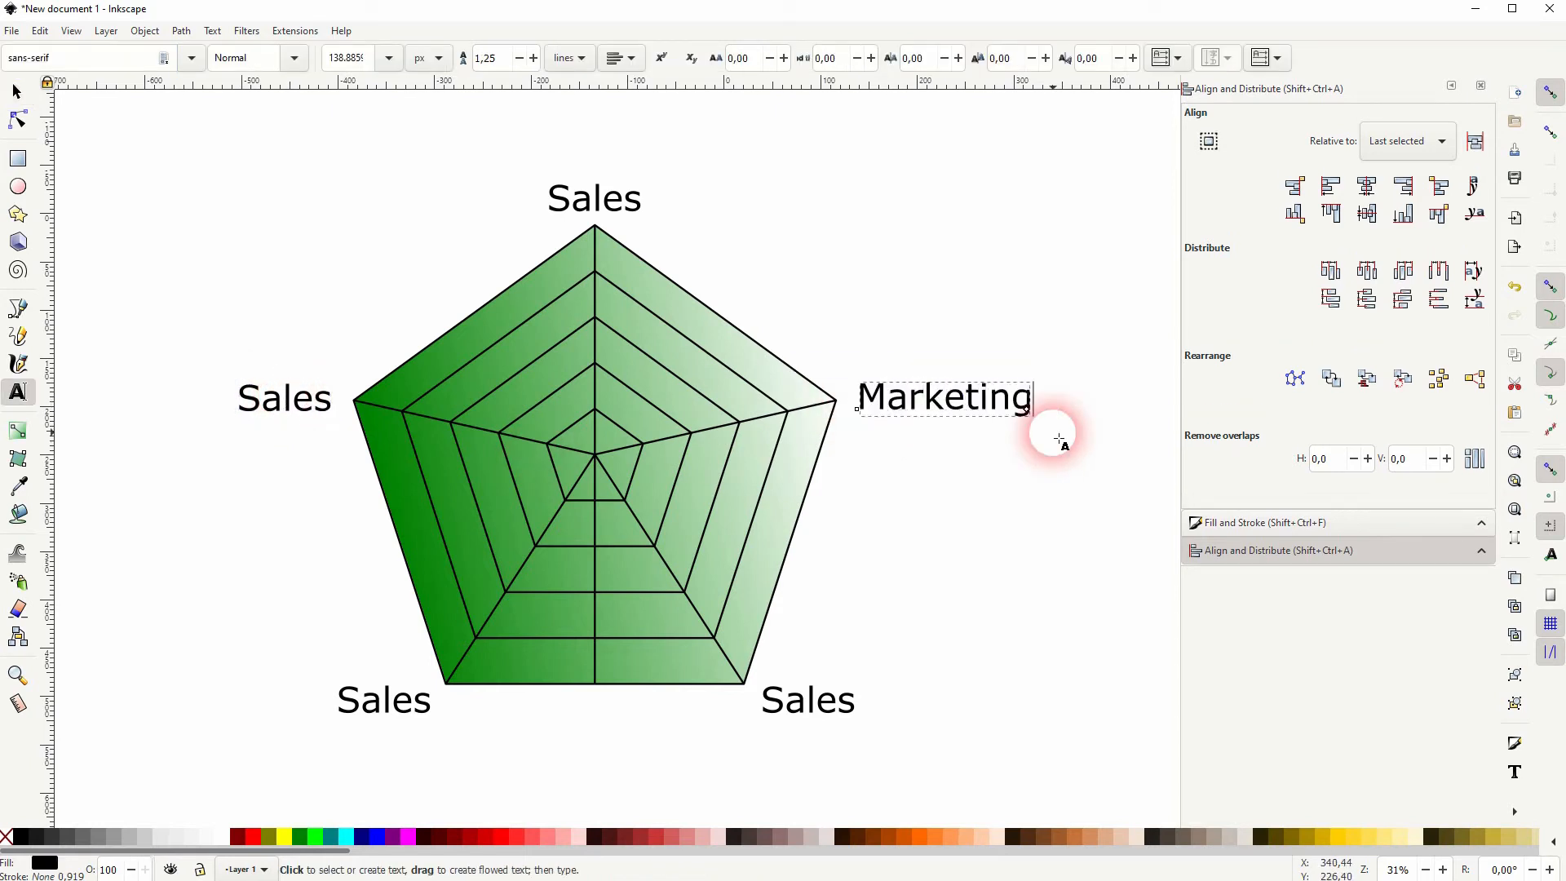
# Replace the label beside the pentagon's left vertex with "IT" and the one beside the lower-left vertex with "Administration".
pyautogui.doubleClick(262, 414)
pyautogui.press('BackSpace')
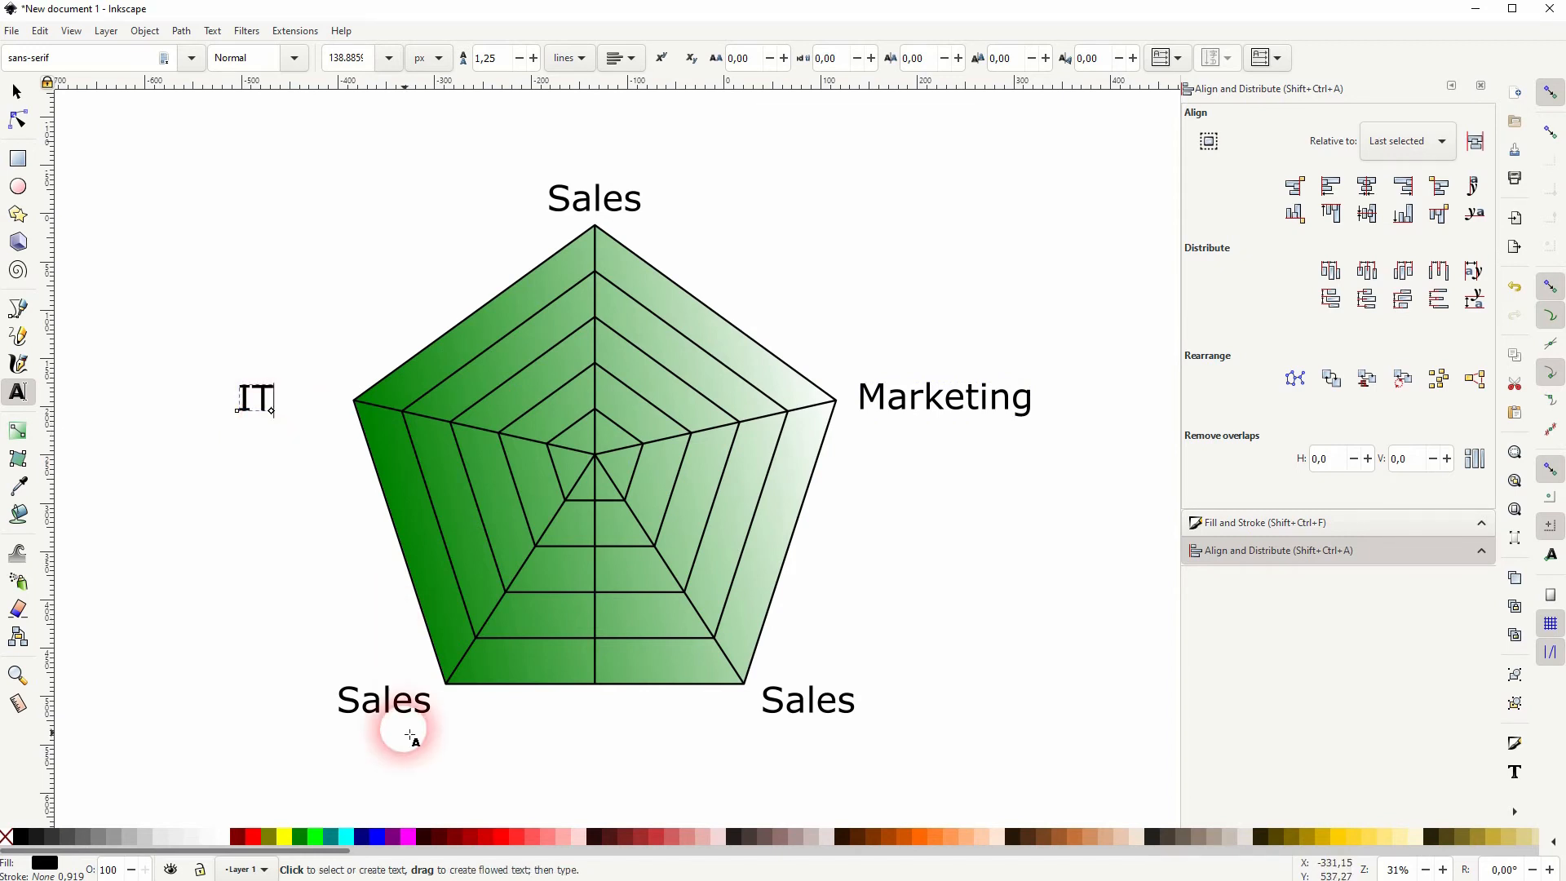
pyautogui.click(388, 703)
pyautogui.doubleClick(388, 703)
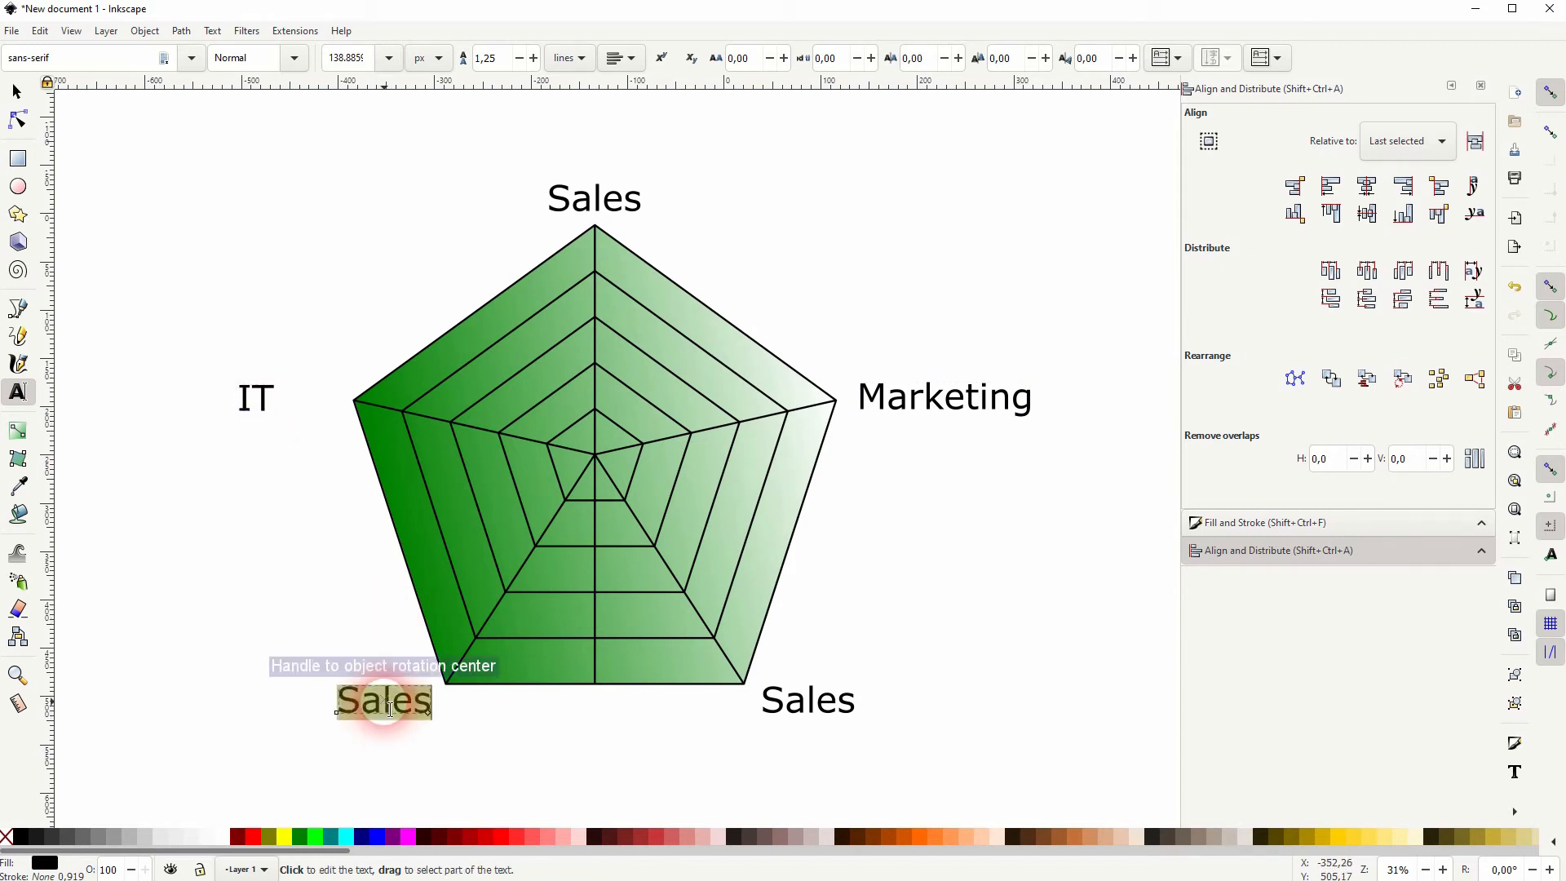
pyautogui.write('Administratio')
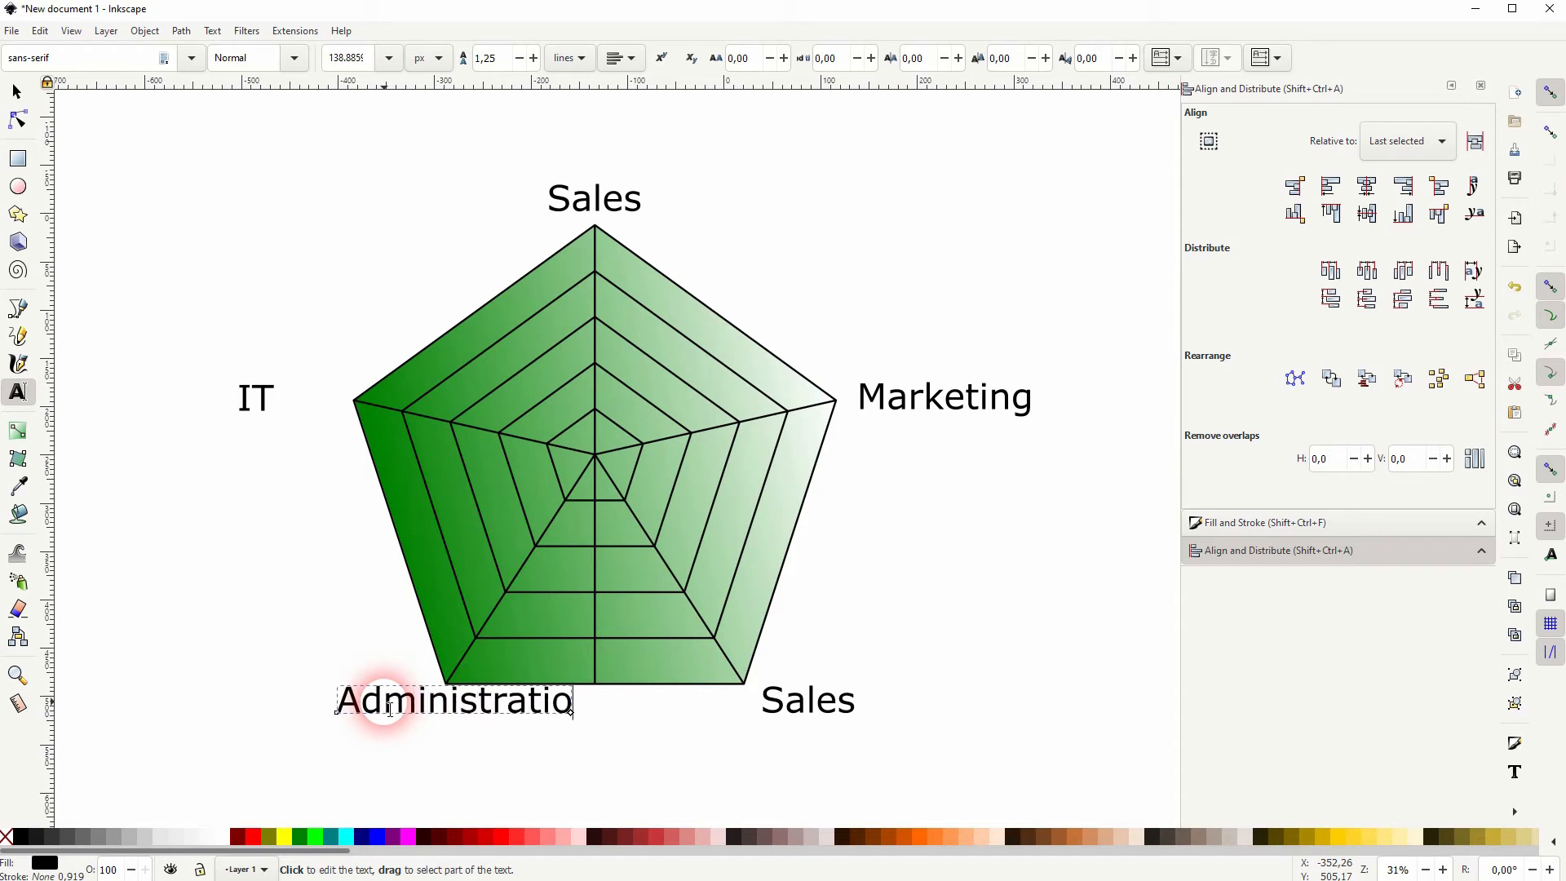
# Replace the text of the label beside the pentagon's lower-right vertex with "HR".
pyautogui.click(835, 709)
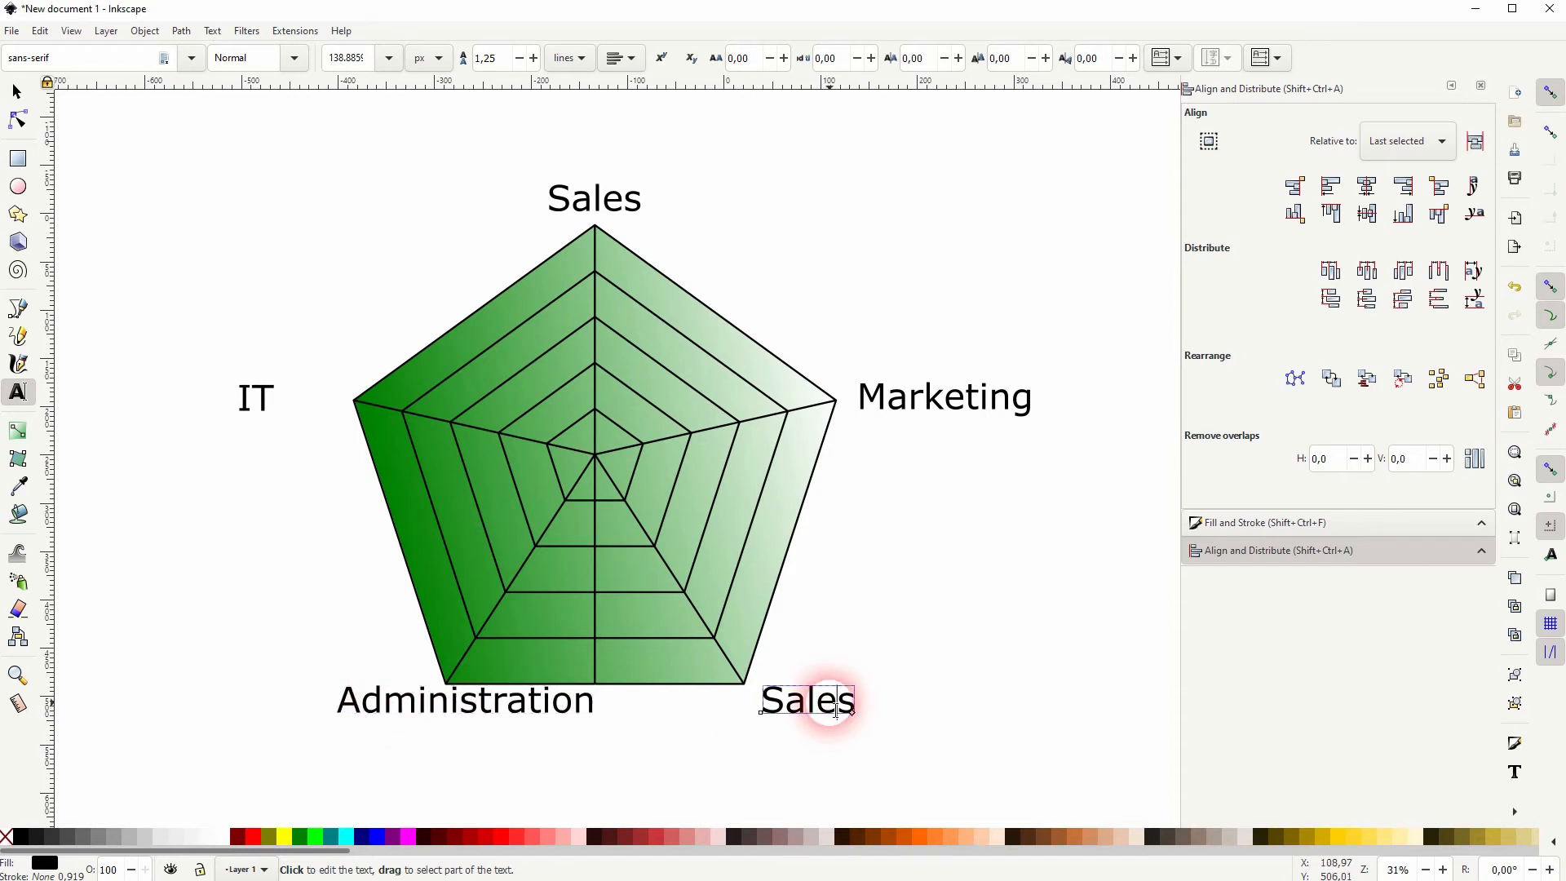
pyautogui.doubleClick(834, 709)
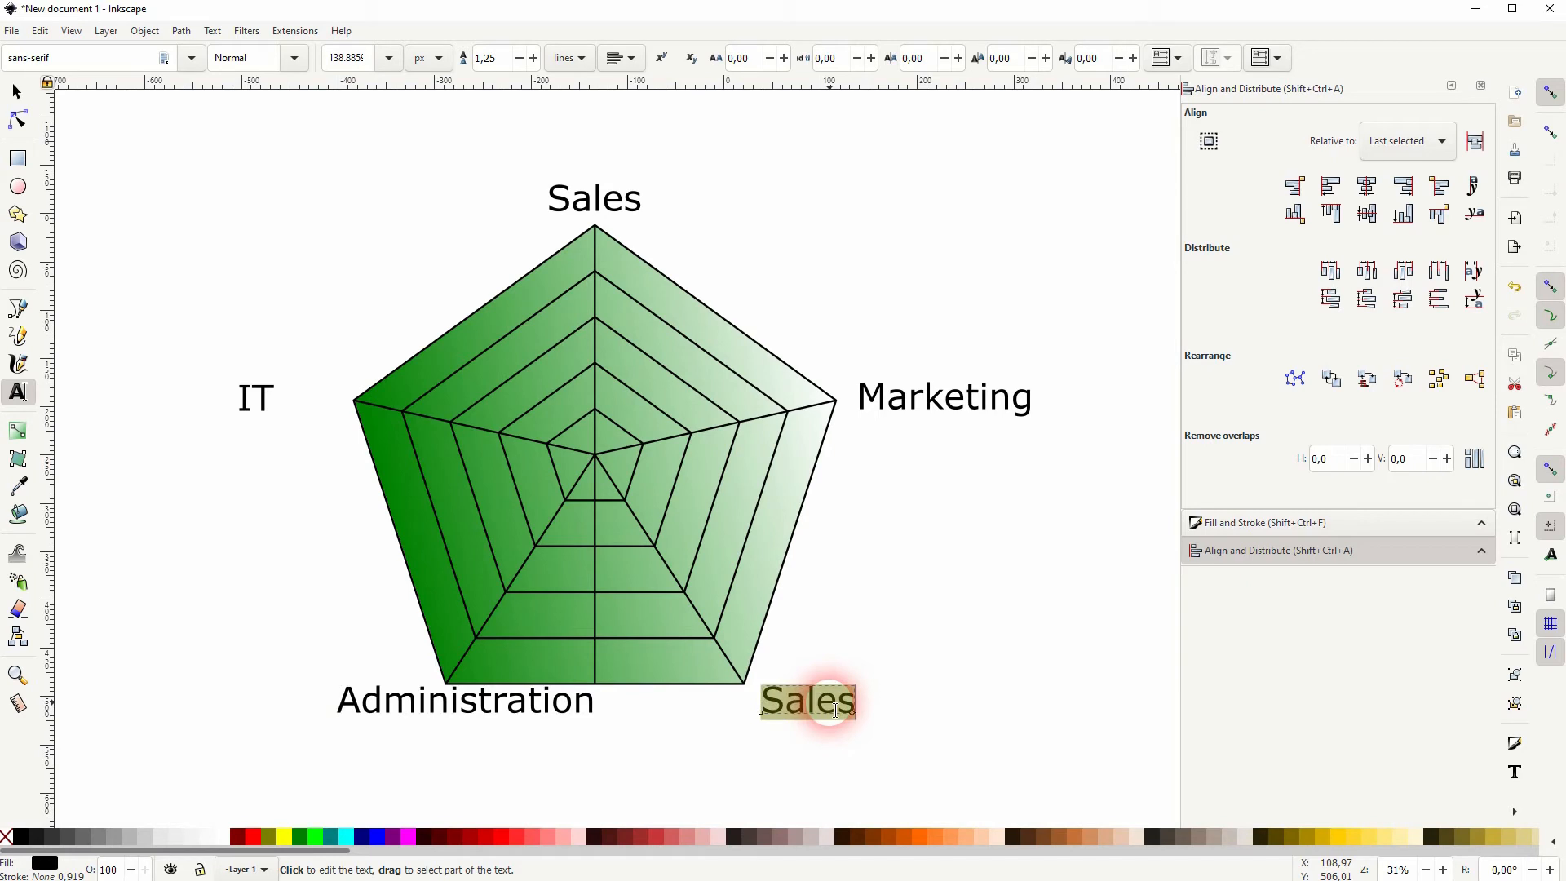
pyautogui.write('HR')
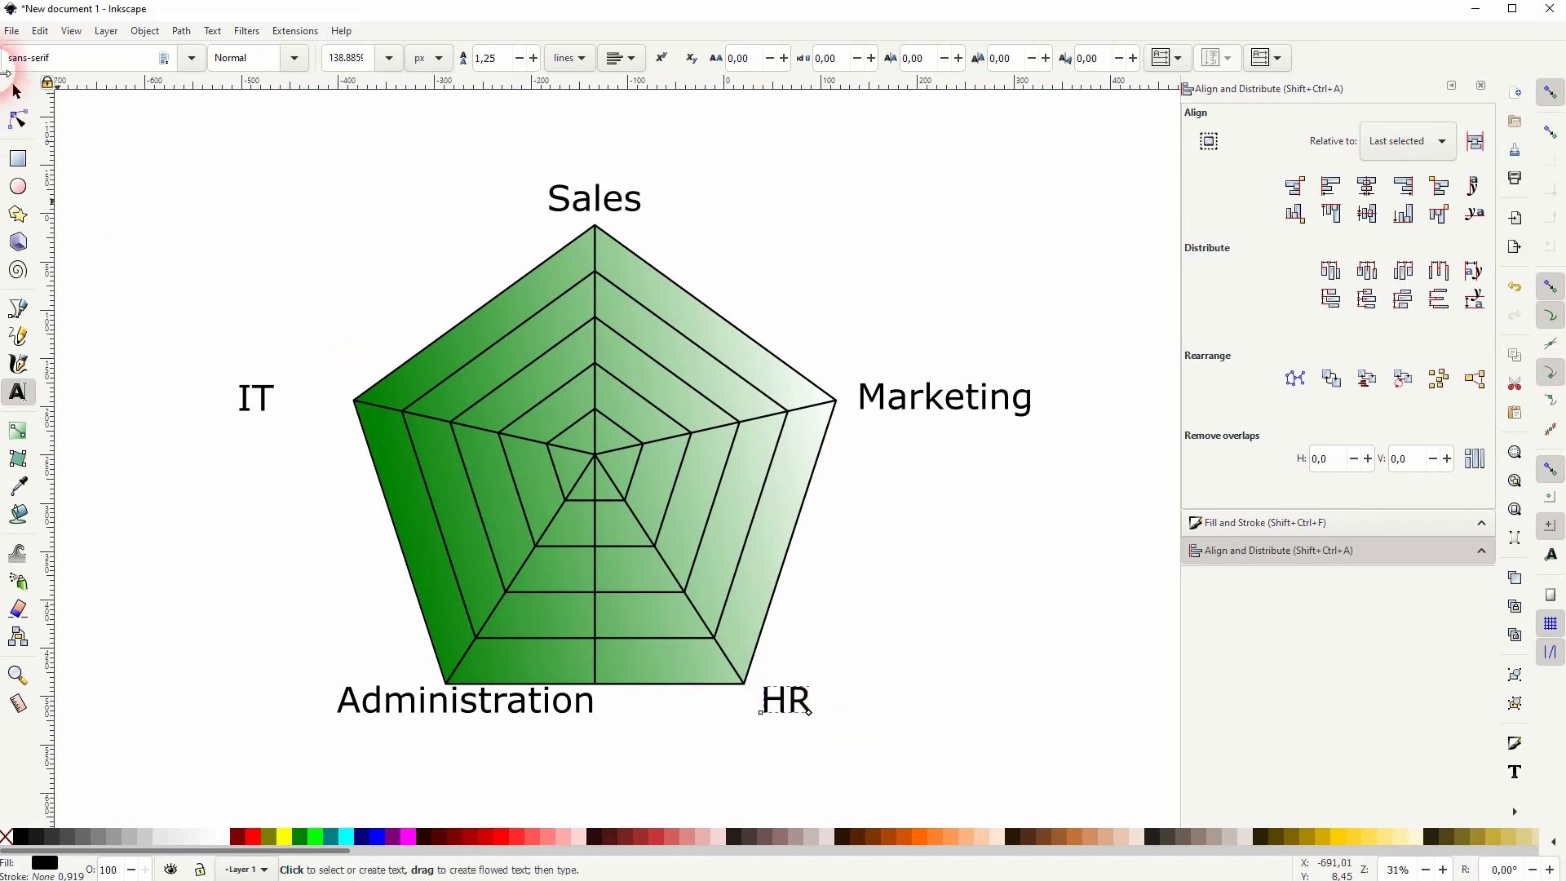
# Move the "IT" label close to the left vertex and swap the positions of the "Administration" and "Sales" labels.
pyautogui.click(17, 94)
pyautogui.moveTo(262, 377); pyautogui.dragTo(324, 395)
pyautogui.moveTo(525, 708); pyautogui.dragTo(893, 273)
pyautogui.moveTo(615, 193); pyautogui.dragTo(402, 699)
pyautogui.moveTo(795, 249); pyautogui.dragTo(572, 188)
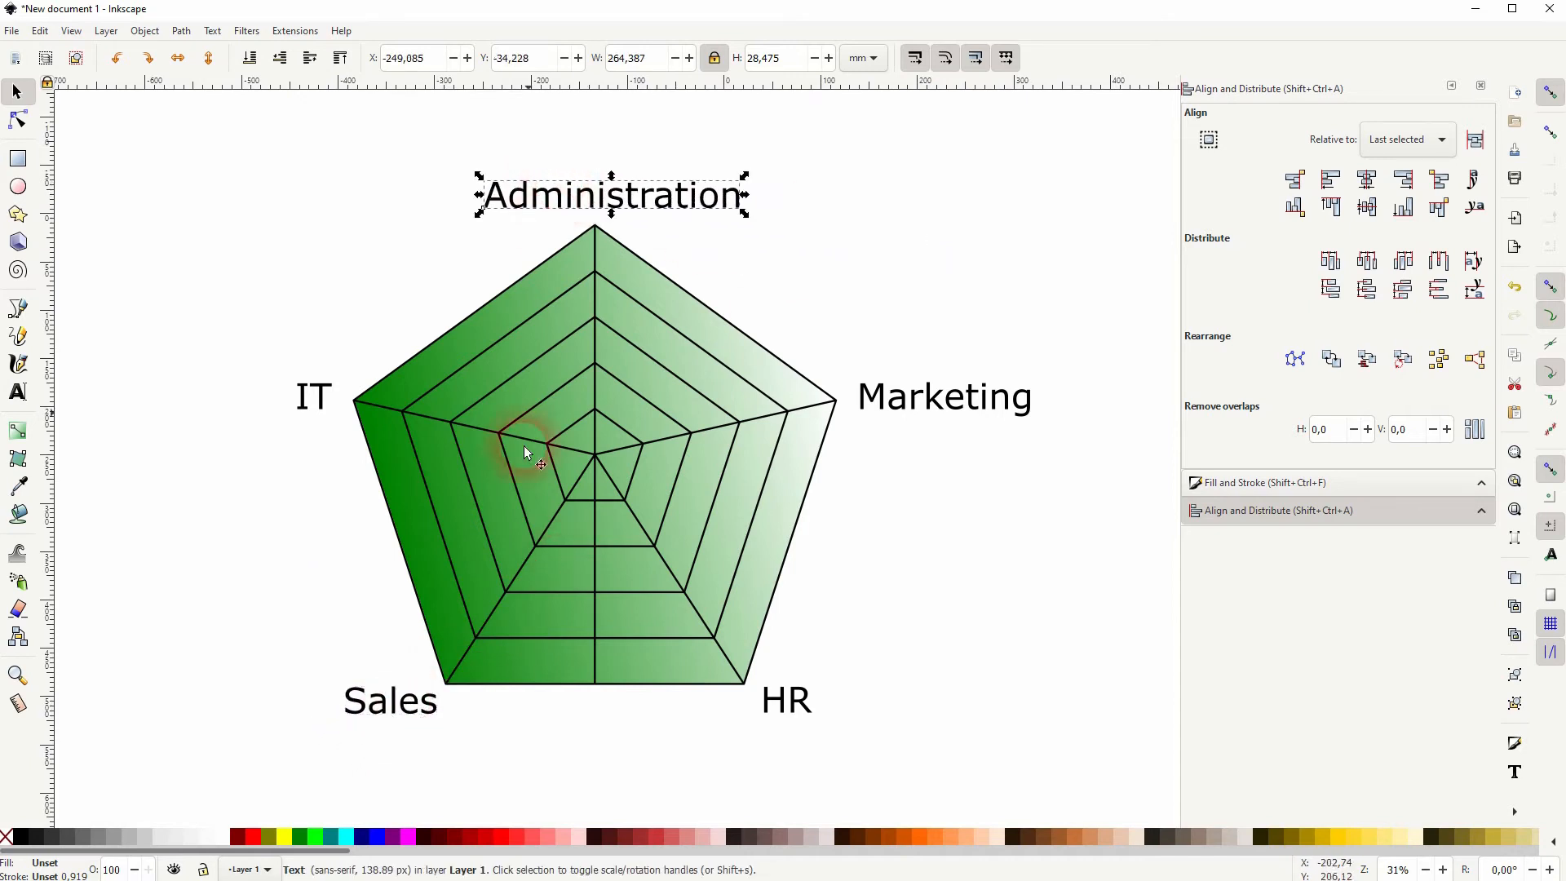
# Align the "Sales" and "HR" labels below the pentagon on a common horizontal line.
pyautogui.click(412, 713)
pyautogui.keyDown('shift'); pyautogui.click(787, 699); pyautogui.keyUp('shift')
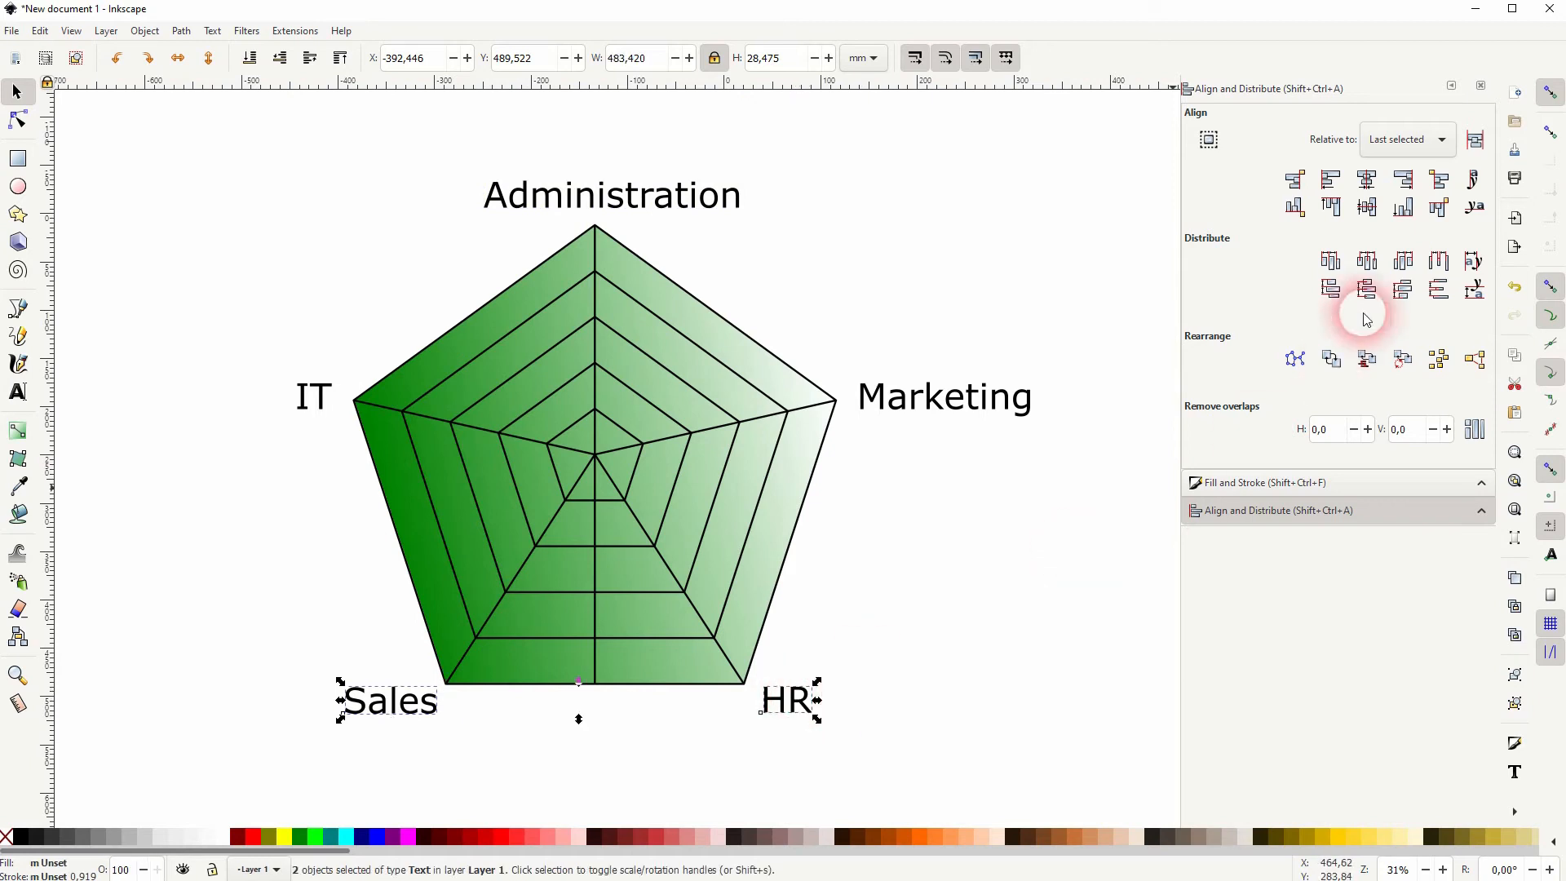
# Select the "Marketing" label beside the pentagon's right vertex.
pyautogui.click(903, 400)
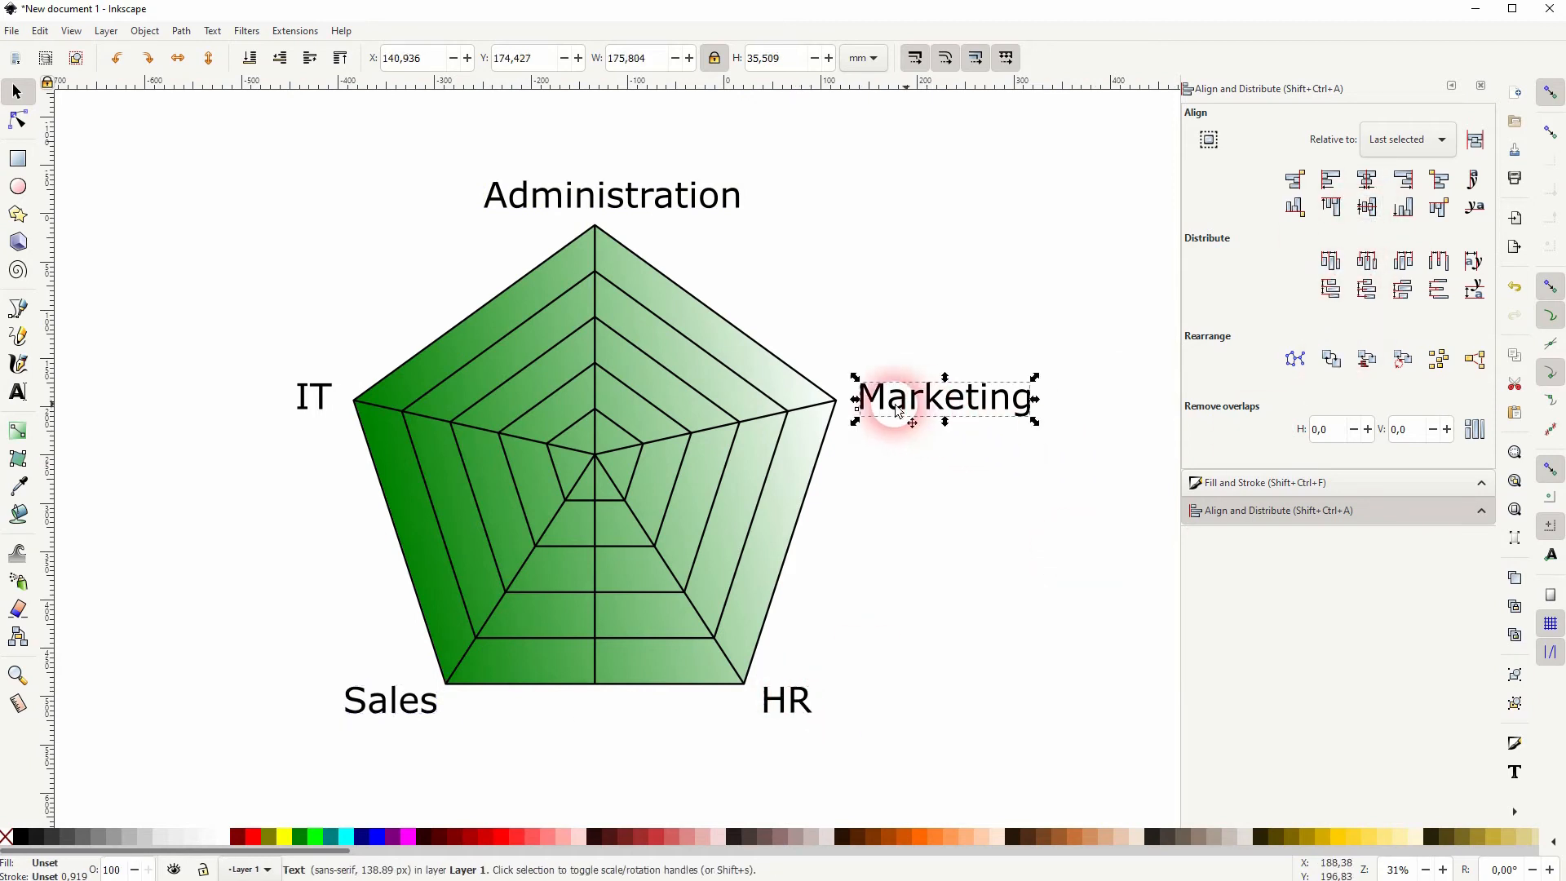